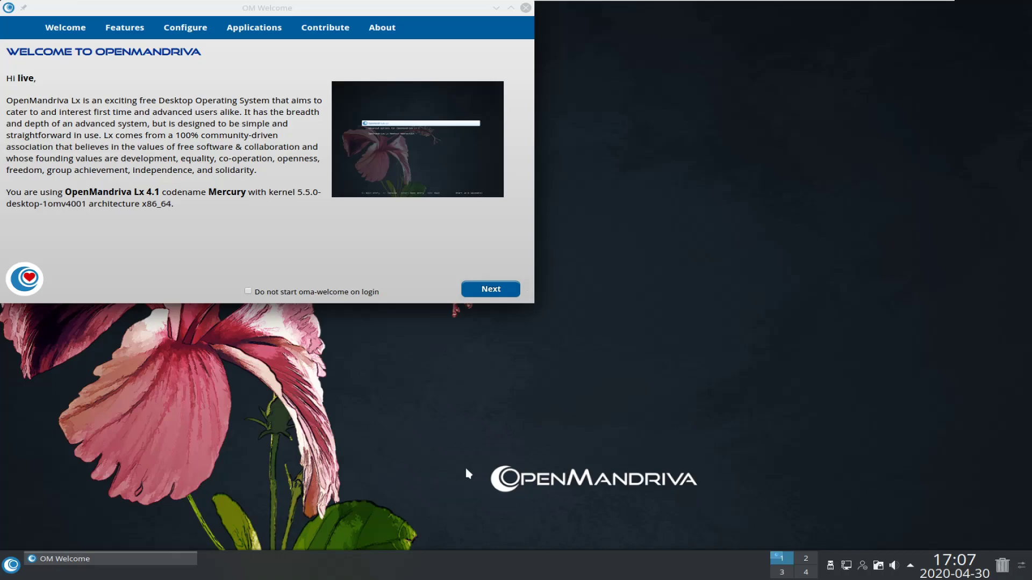
Close the welcome window and launch the system installer, placing its window near the middle of the desktop.
click(522, 10)
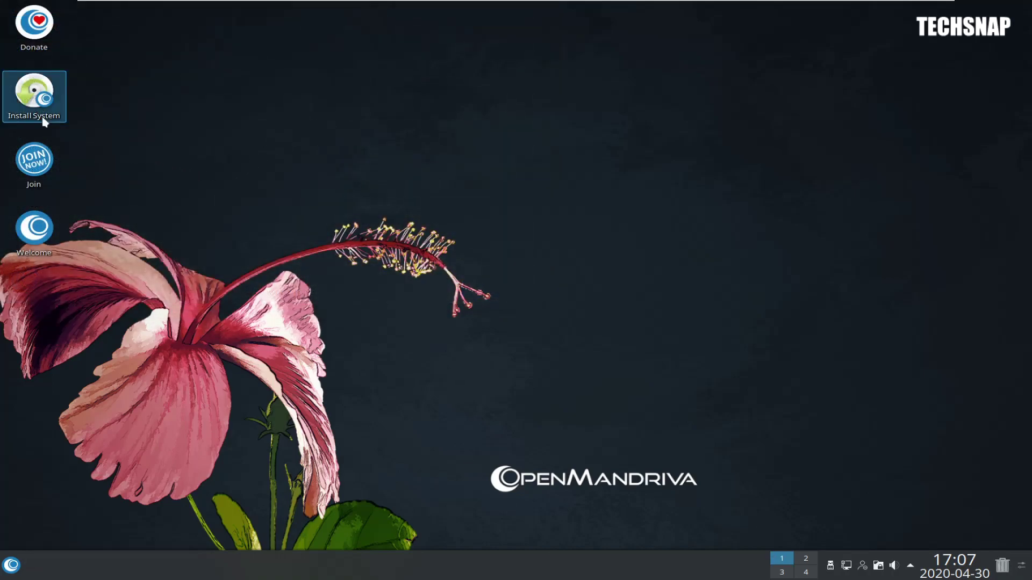
click(45, 122)
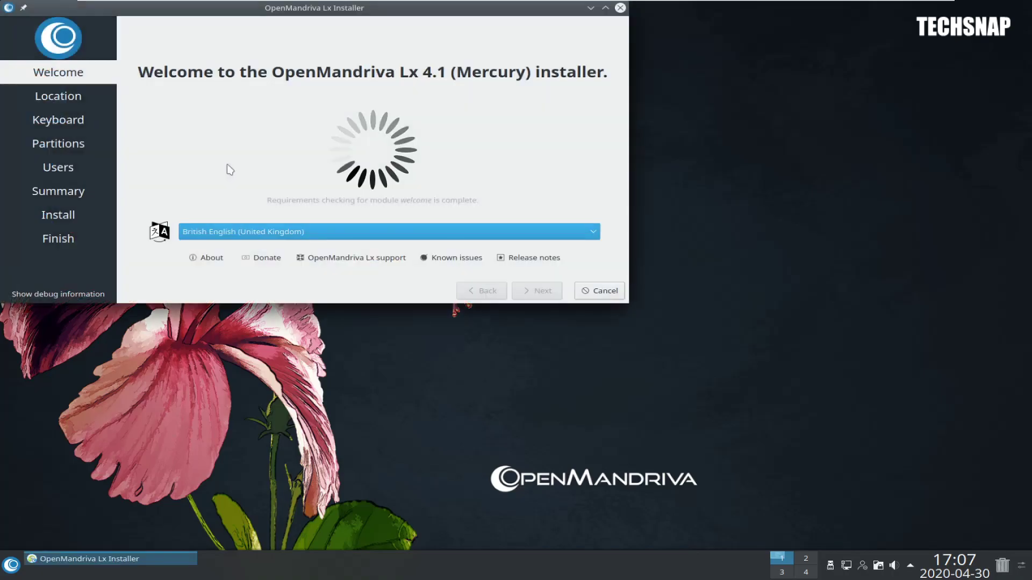
drag(374, 31, 471, 92)
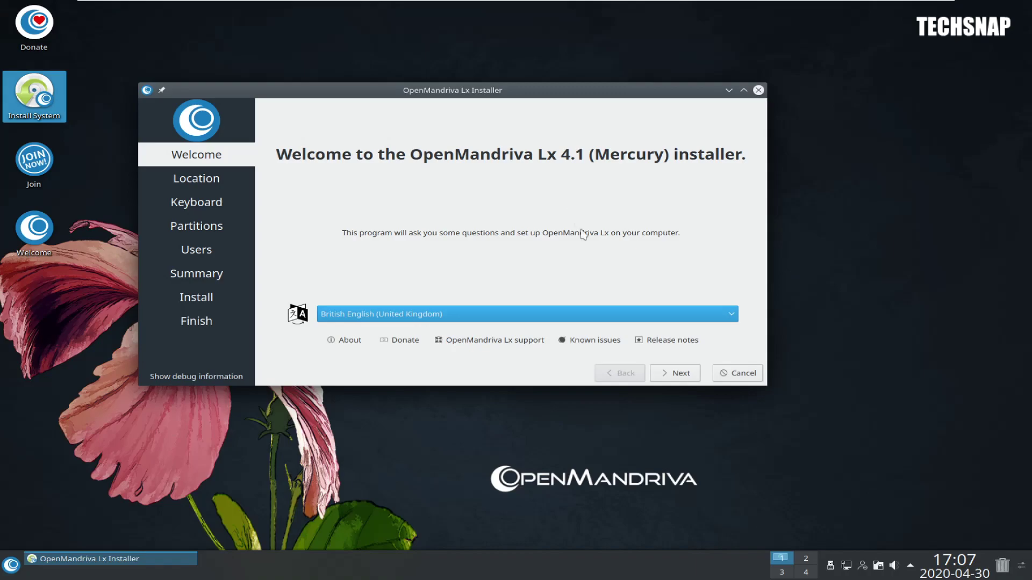
Set the installation's location to Europe, London and accept the default English (UK) keyboard layout.
click(675, 373)
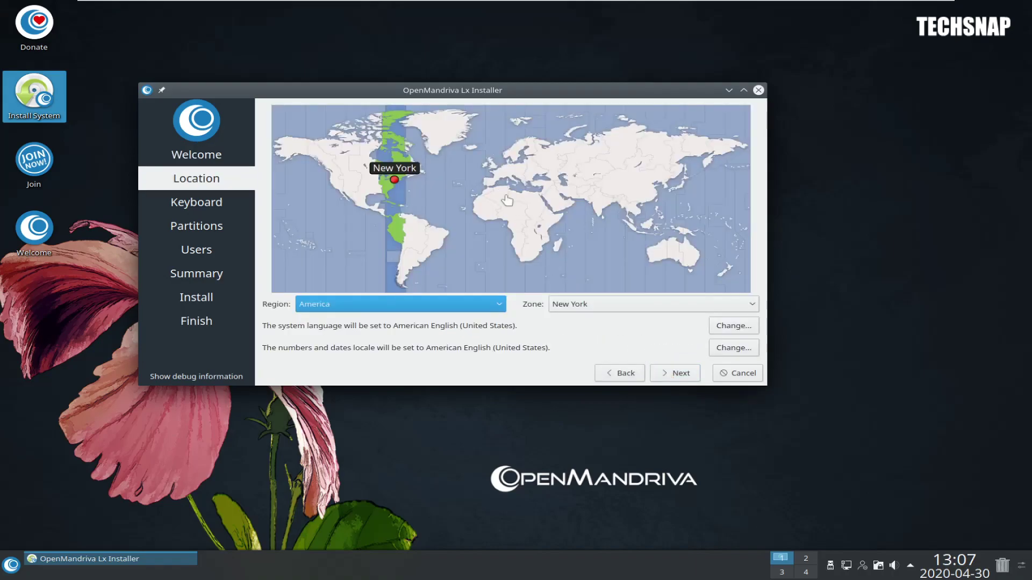
click(618, 372)
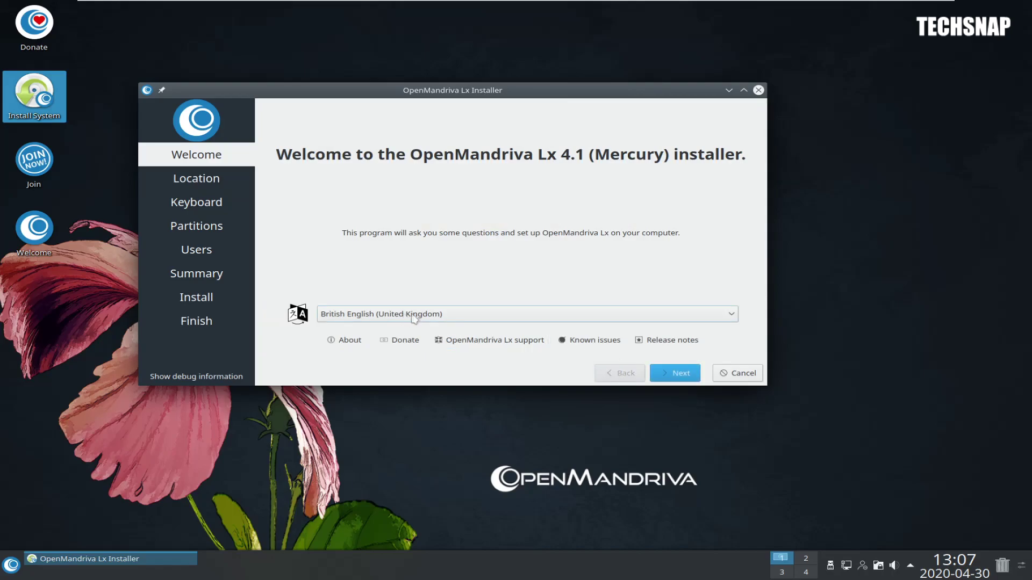
click(675, 376)
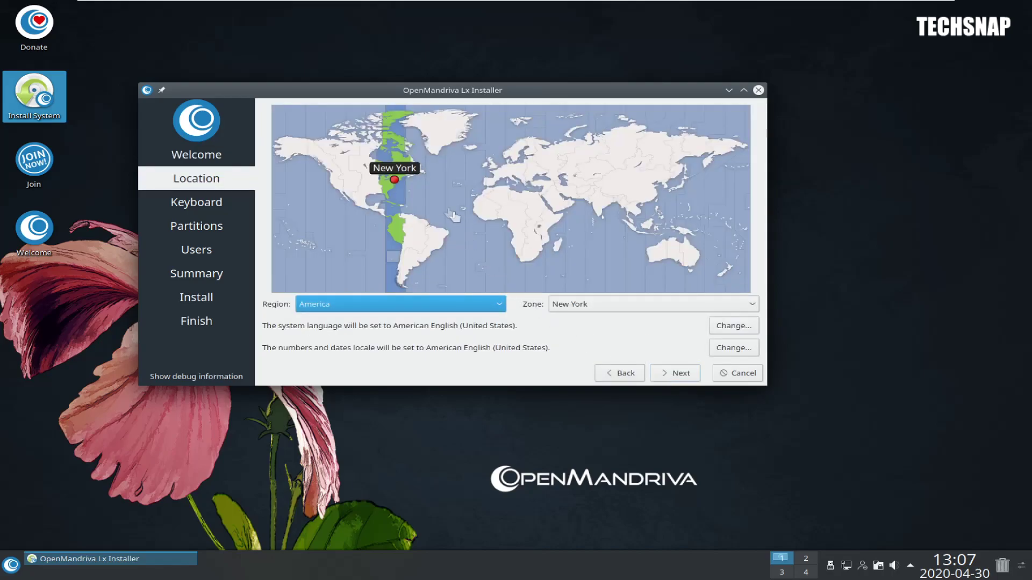
click(496, 172)
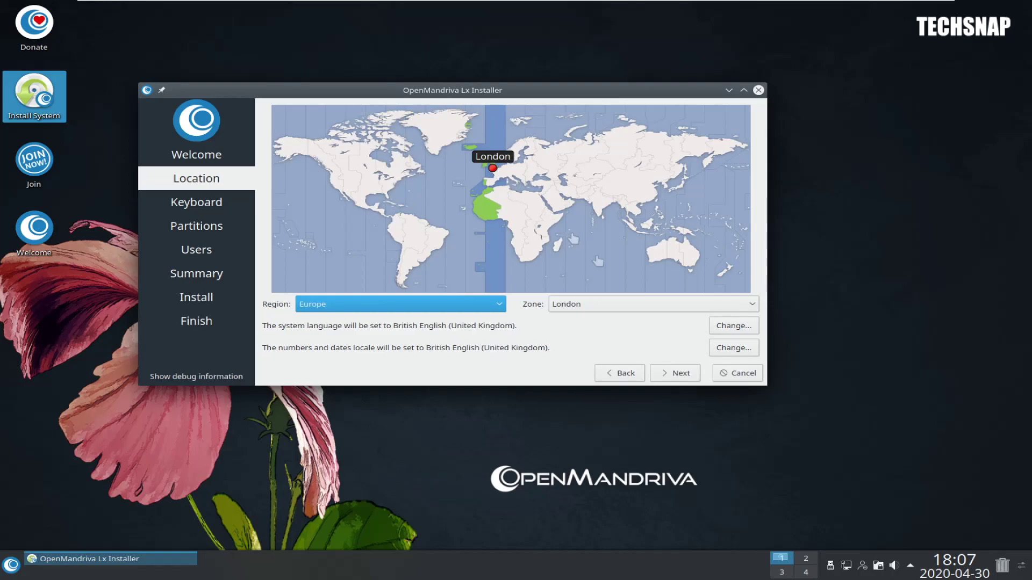
click(668, 375)
click(674, 379)
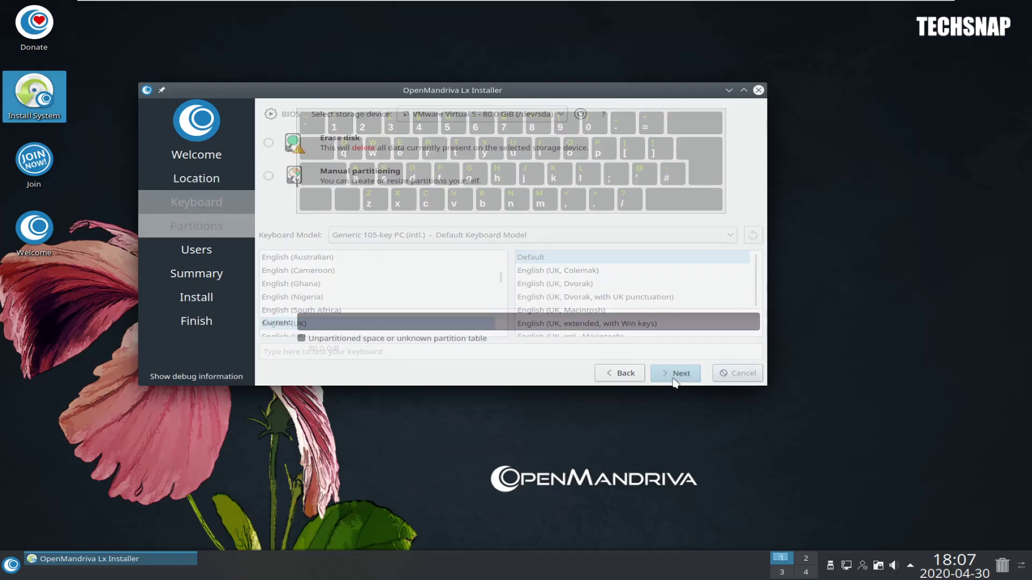
Choose to erase the 80 GiB VMware disk with no swap, proceed to the summary and start the installation.
click(332, 142)
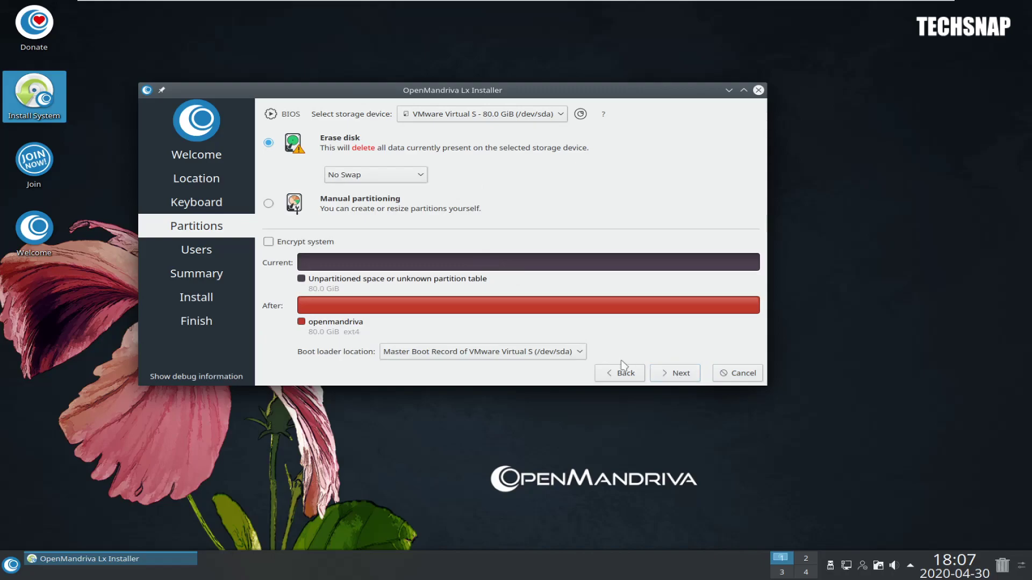
click(671, 372)
click(674, 373)
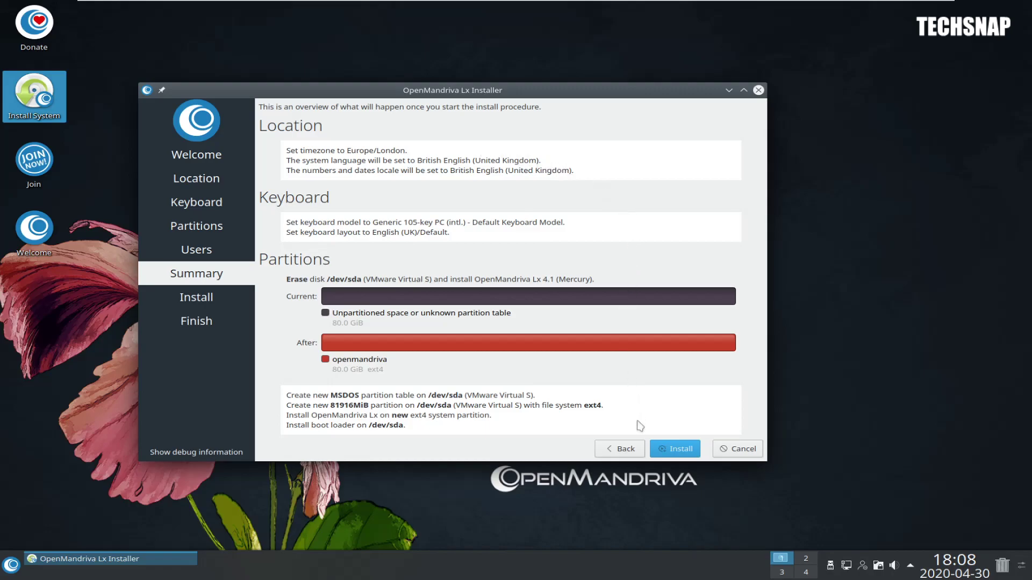
click(660, 445)
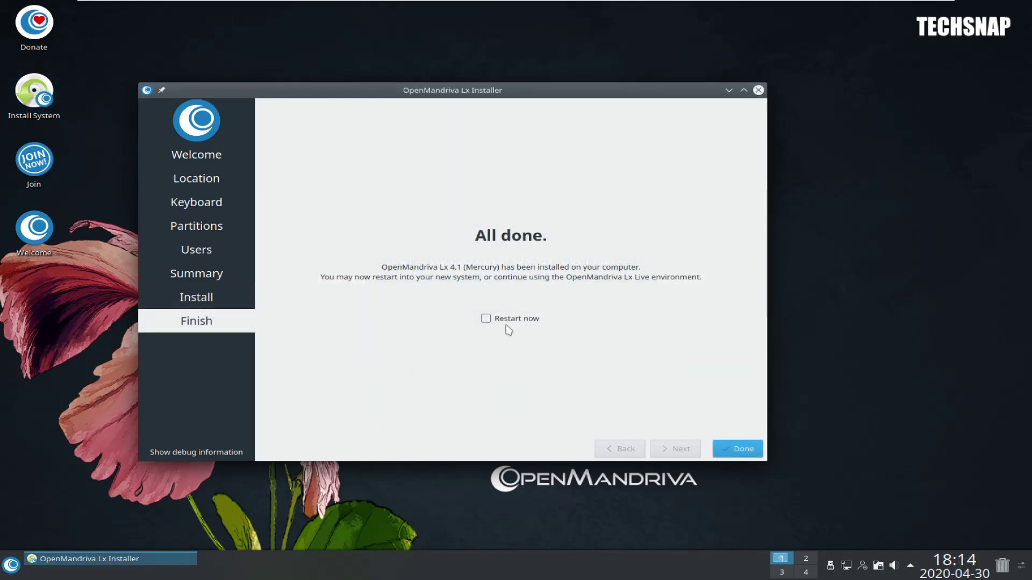
Restart into the newly installed OpenMandriva Lx system and log in with the account password.
click(507, 321)
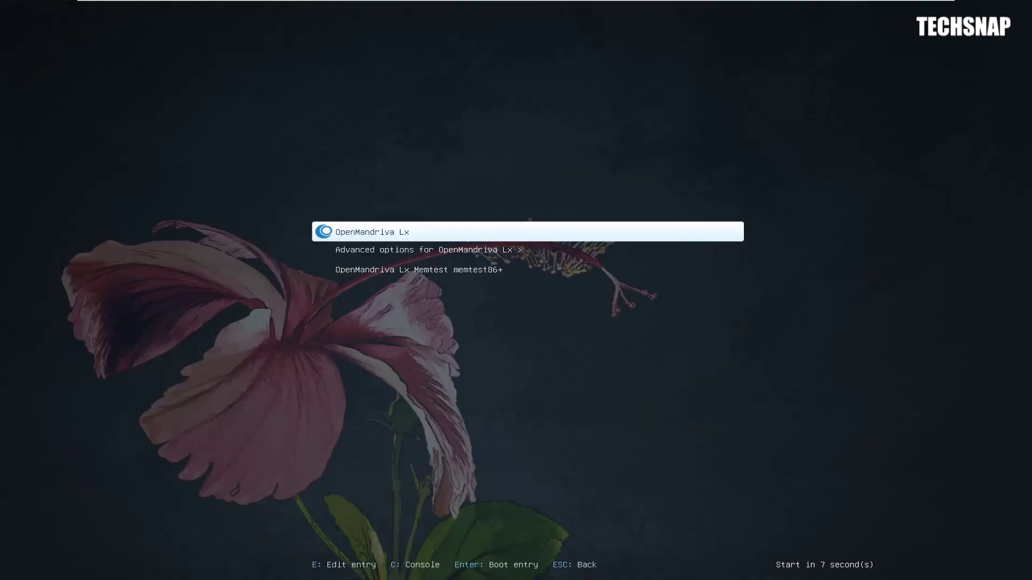
key(Return)
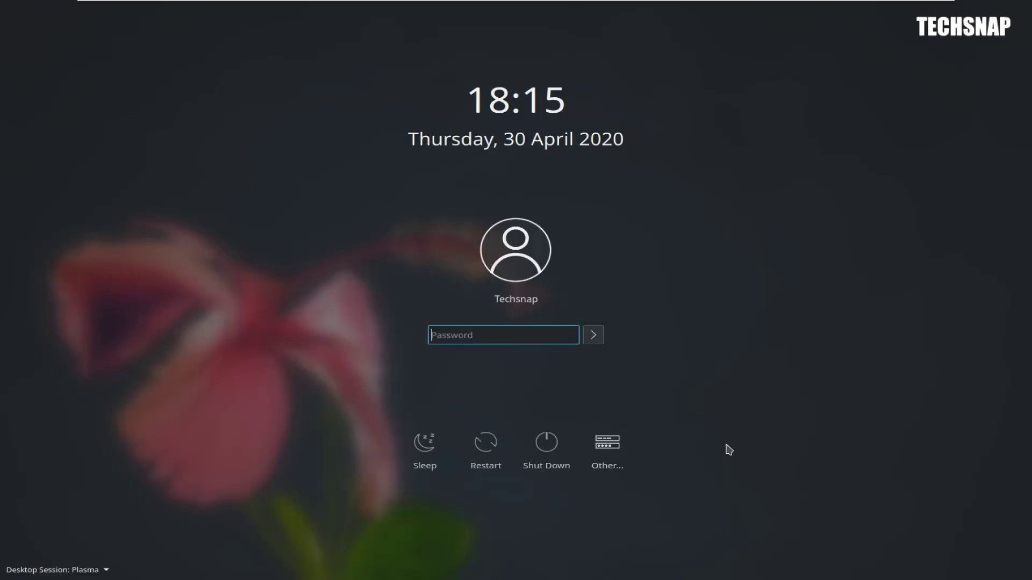
text(••••••)
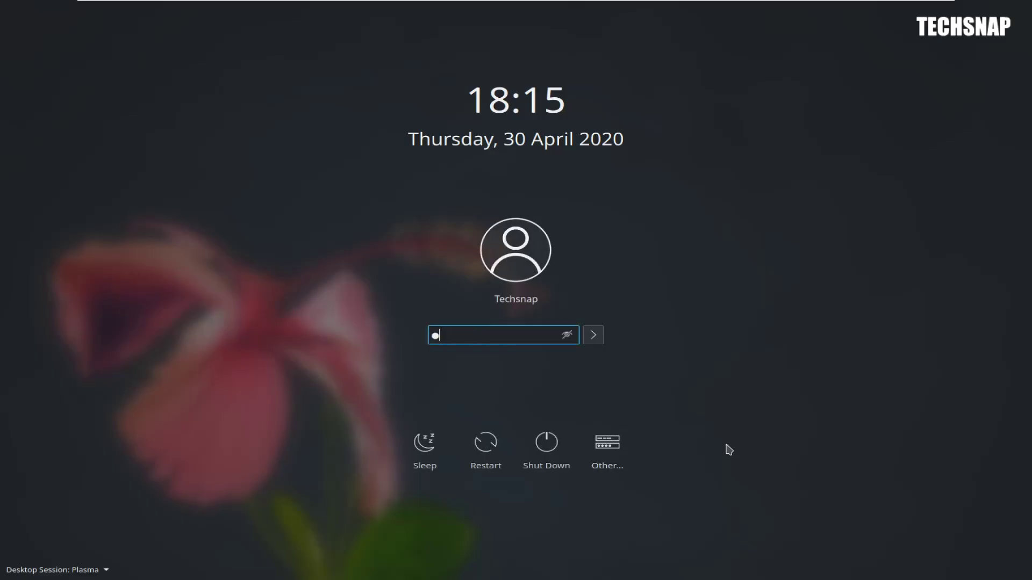
key(Return)
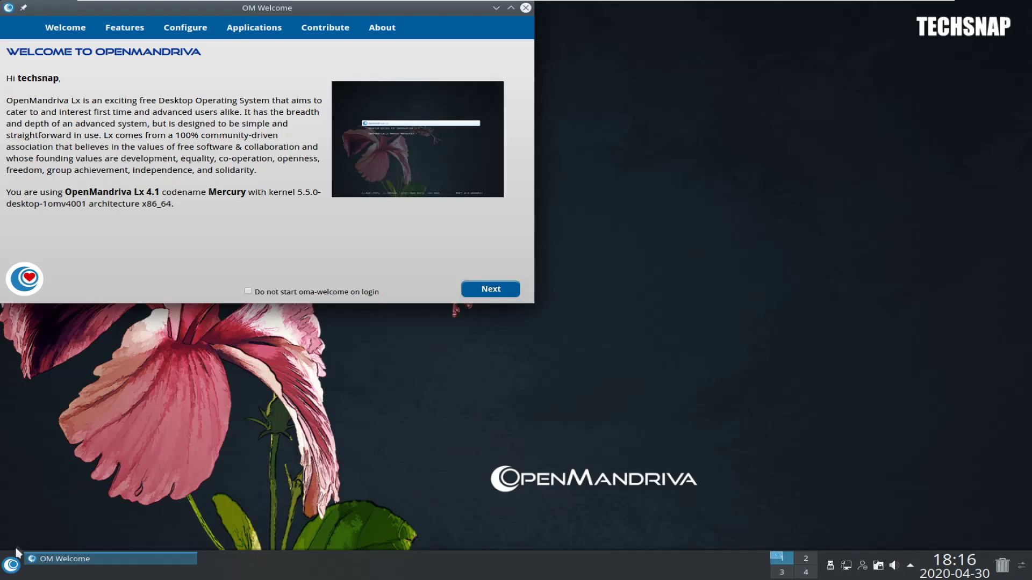
Search the applications for "update", open Updates - Discover and move its window nearer the middle of the desktop.
click(12, 564)
mouse_move(134, 469)
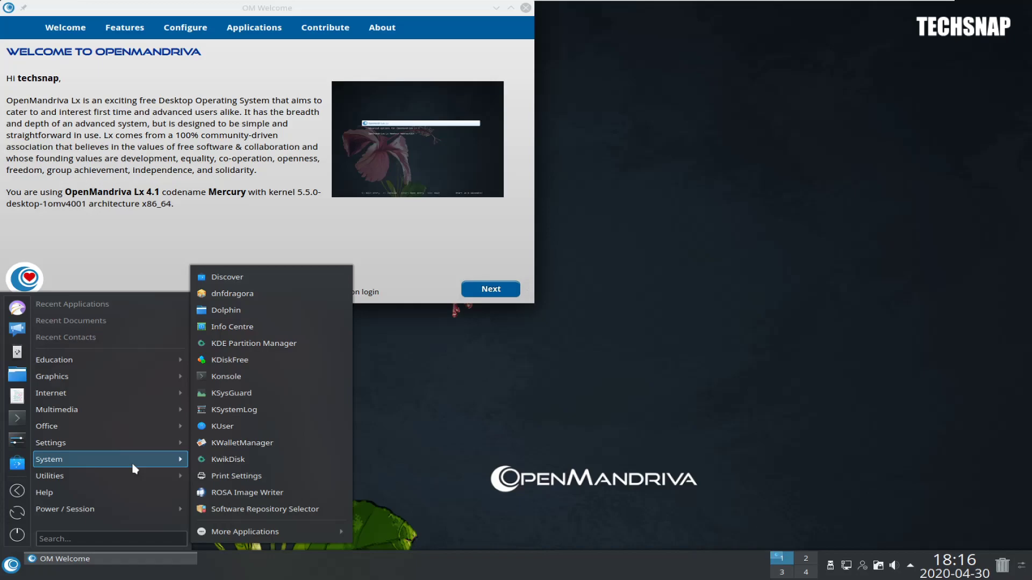
text(update)
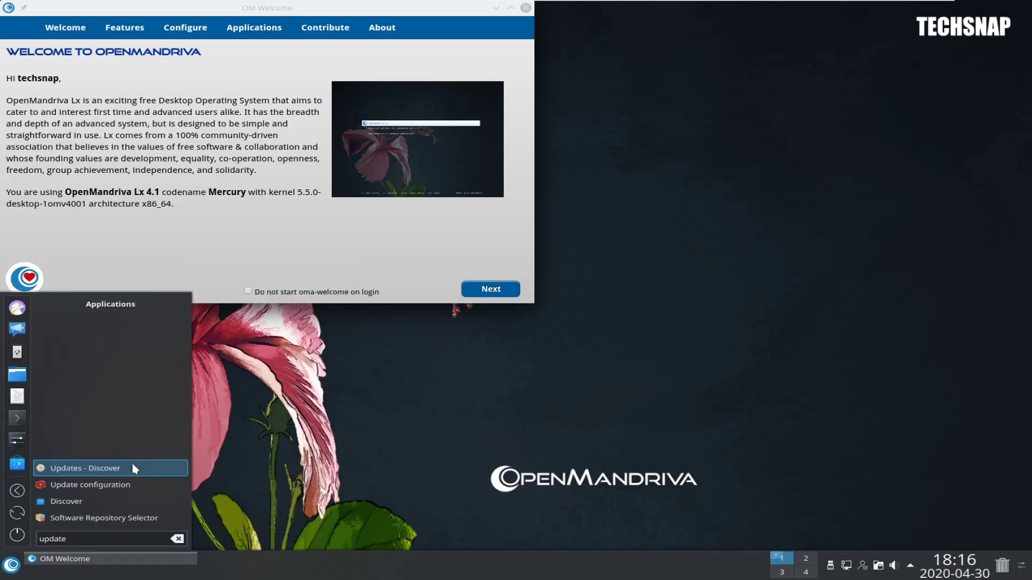
click(133, 468)
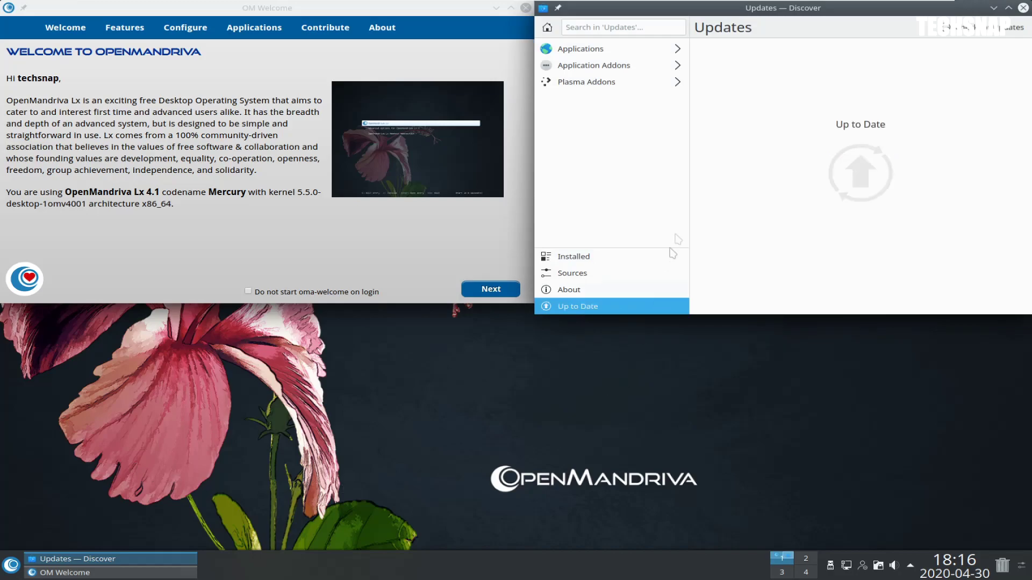
double_click(760, 9)
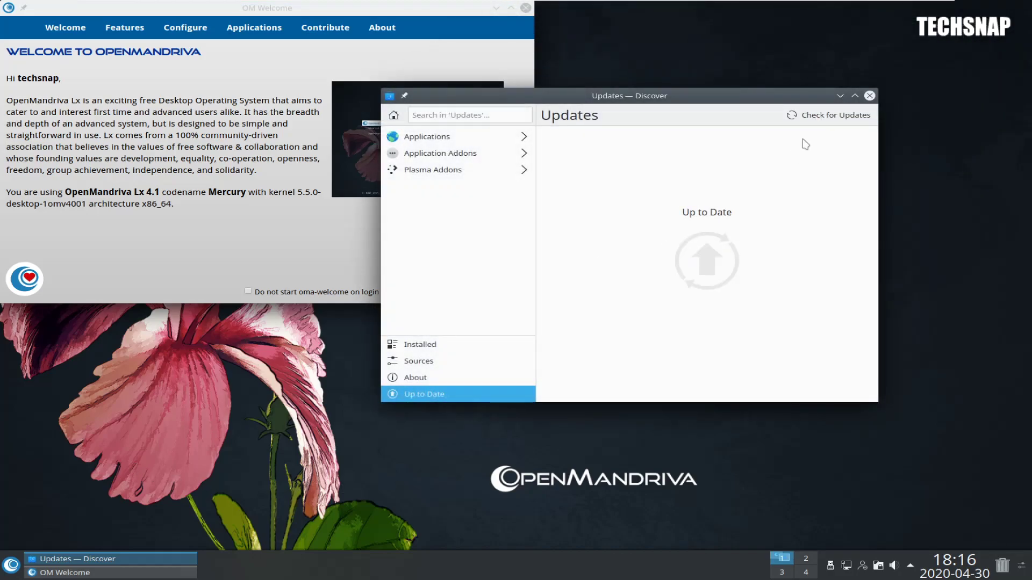
Look through Discover's sources and installed software, and install Aisleriot Solitaire from the Applications catalogue.
click(436, 361)
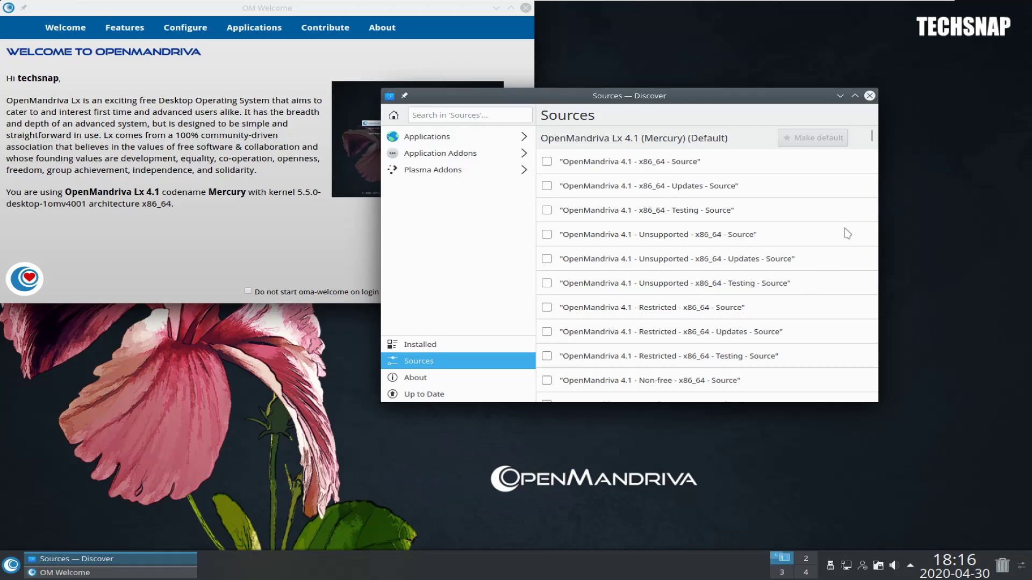
click(460, 342)
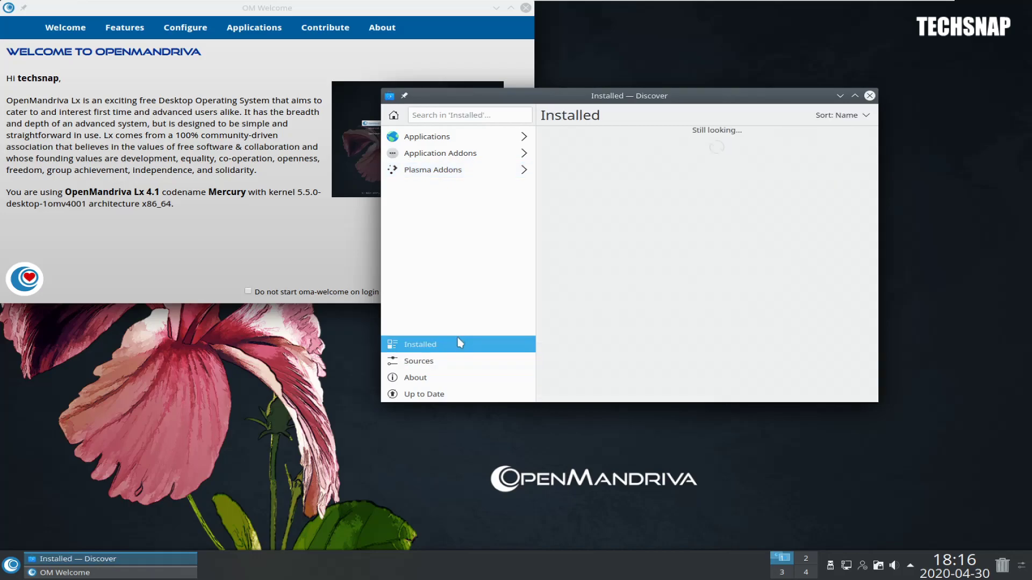
click(444, 136)
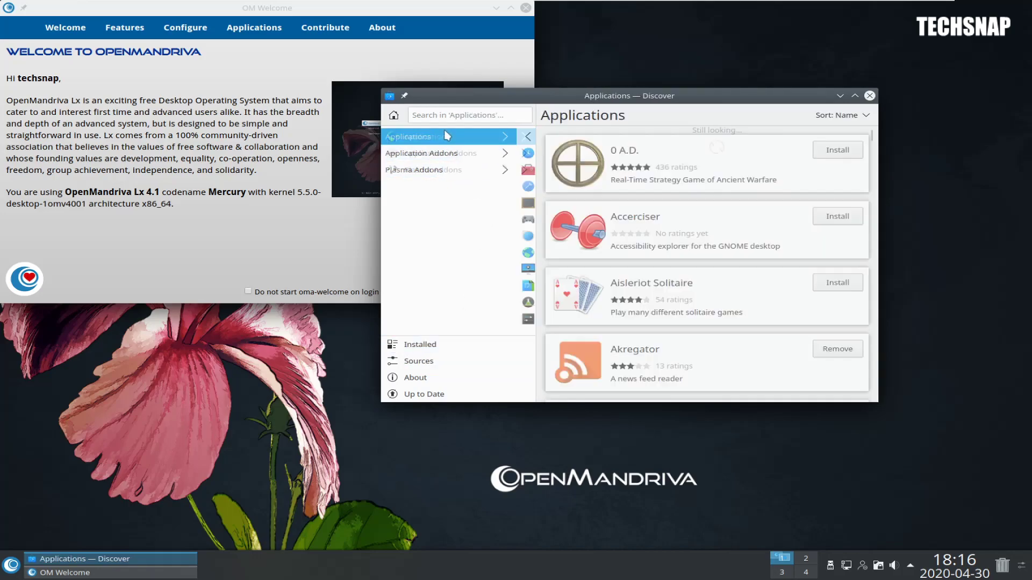
click(457, 117)
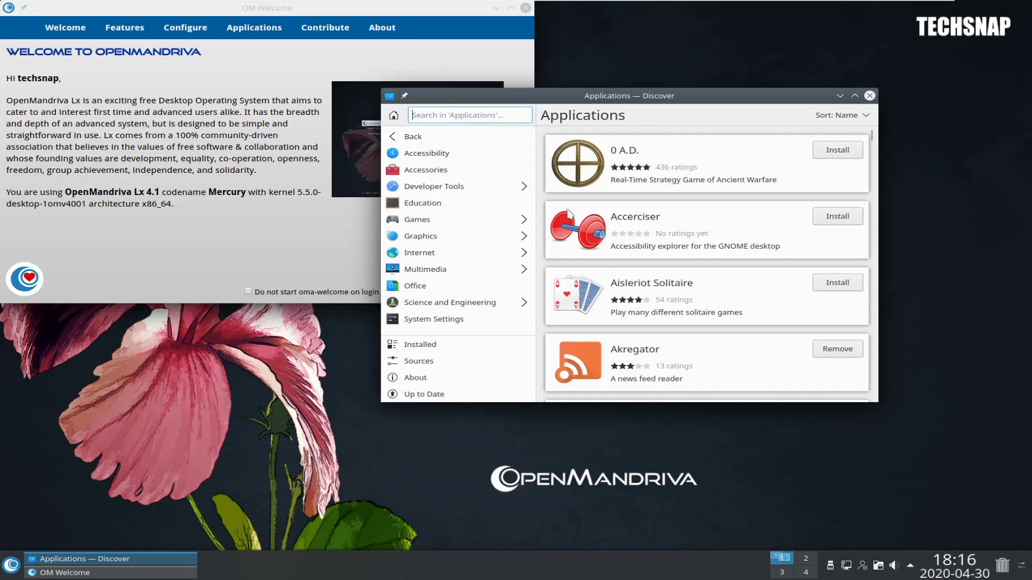
click(837, 283)
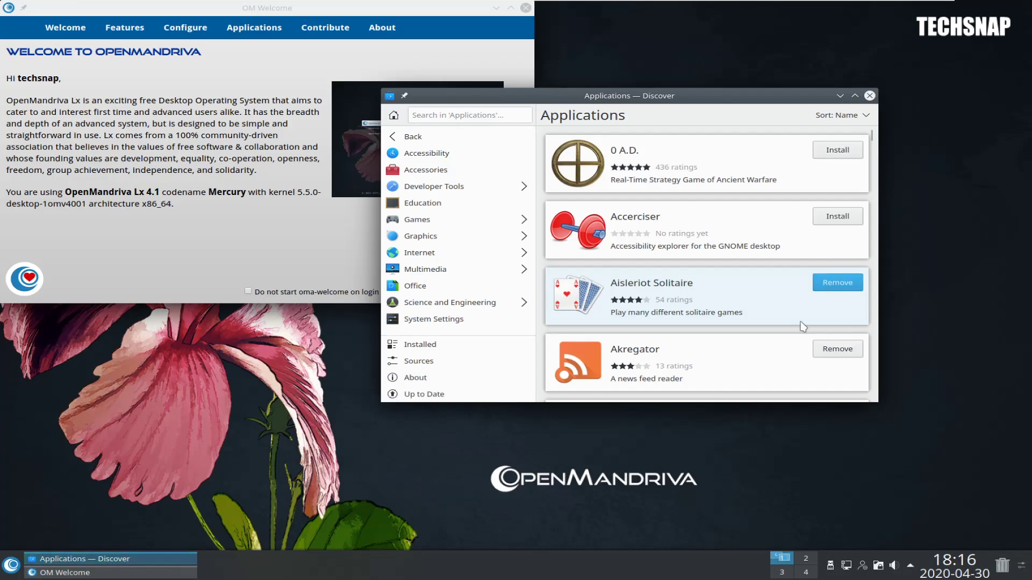
Examine the full list of software sources and the installed applications, and close Discover.
click(470, 360)
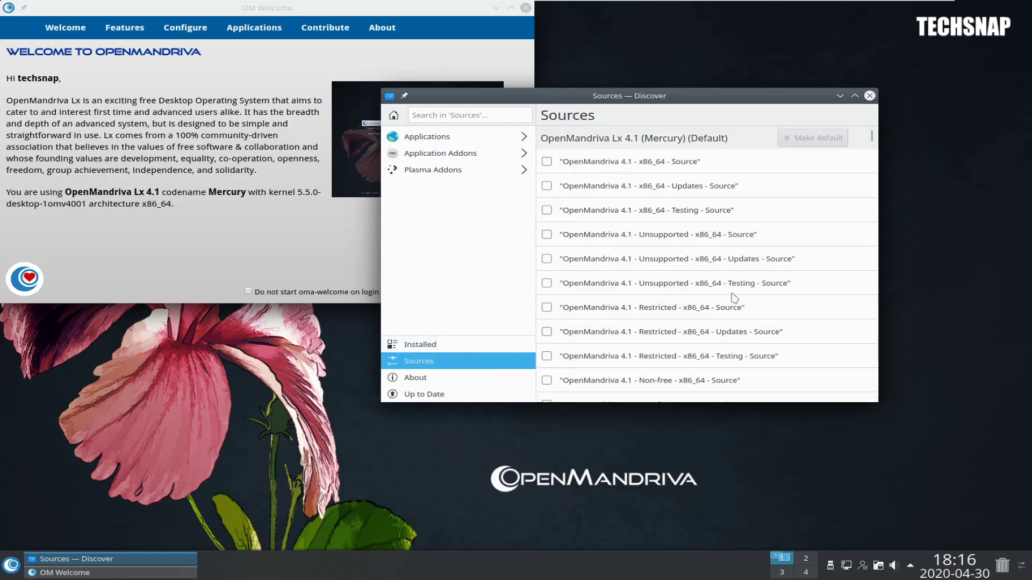
scroll(735, 297, down, 10)
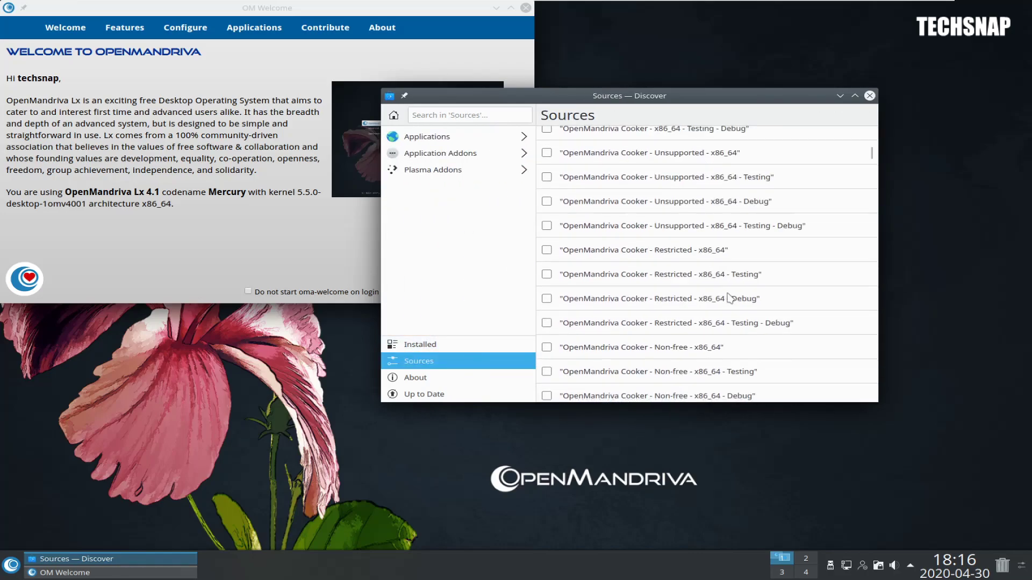
scroll(728, 299, down, 3)
scroll(729, 297, down, 8)
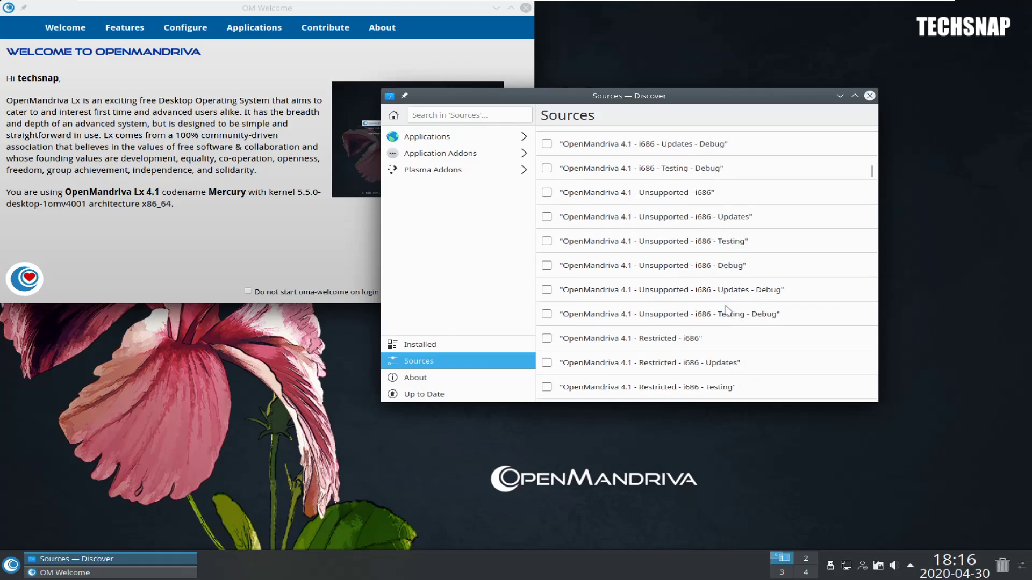
drag(872, 189, 862, 347)
scroll(863, 347, down, 12)
scroll(861, 353, down, 10)
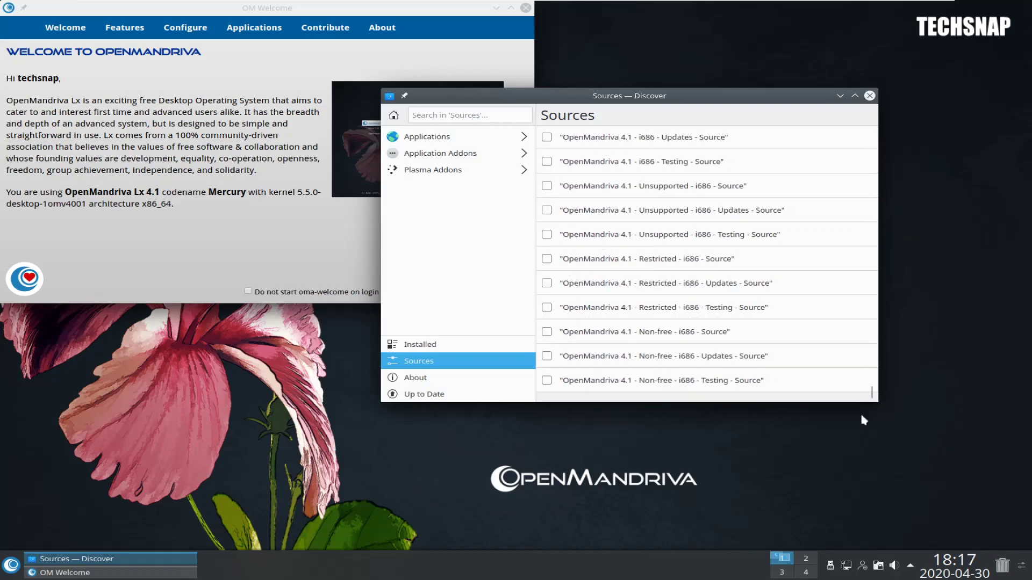
click(412, 345)
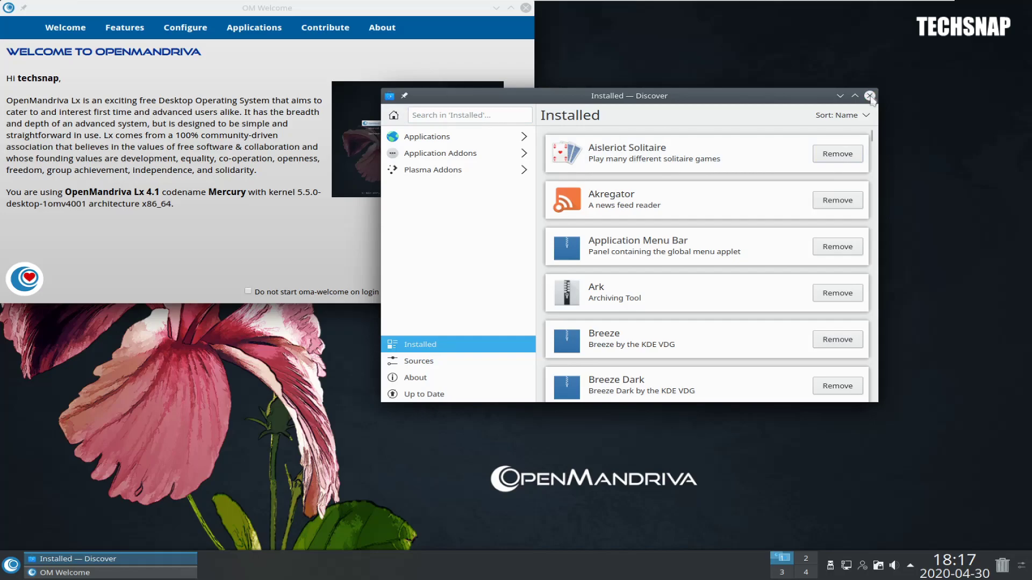
click(869, 96)
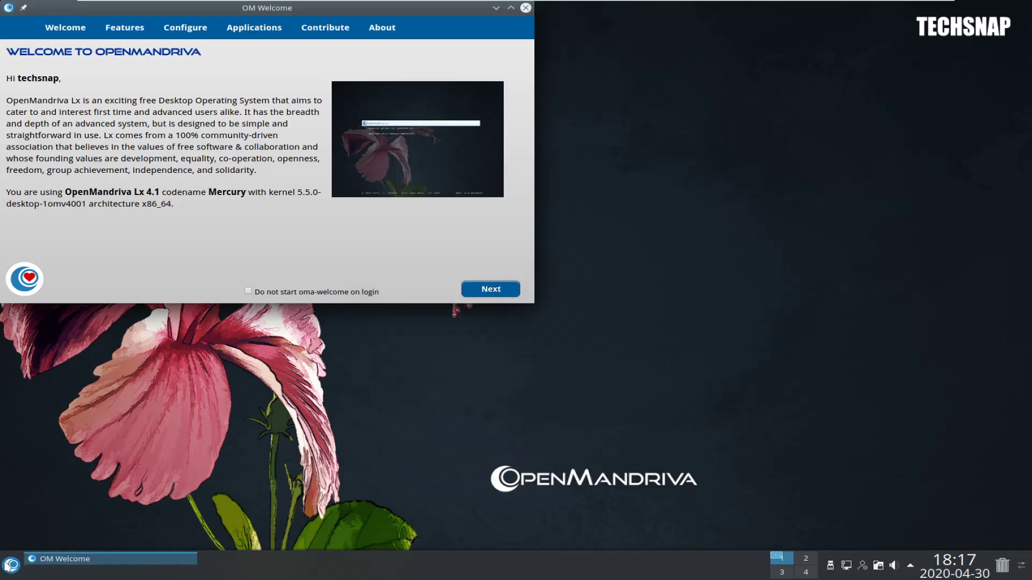
Open a Konsole terminal and move its window towards the middle of the desktop.
click(10, 565)
click(17, 409)
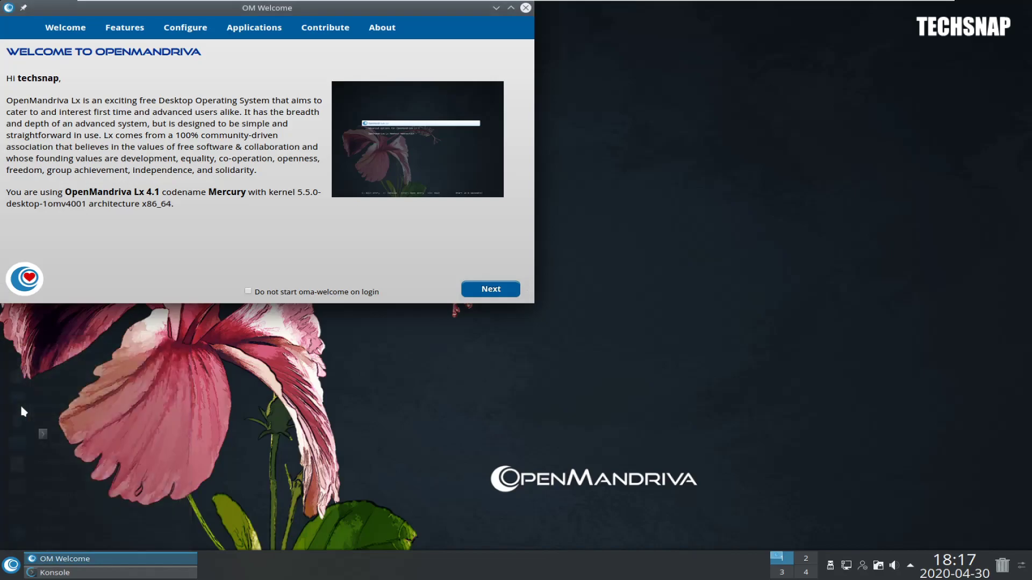
drag(714, 13, 608, 211)
Update the system with "sudo dnf update", authorise it with the account password and accept the package transaction with y.
text(sudo )
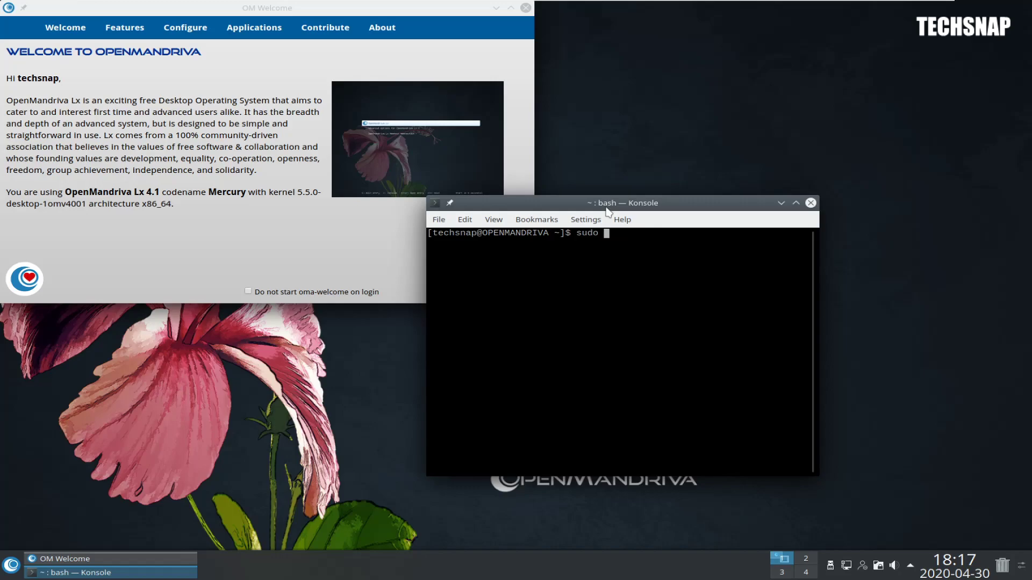
text(dnf update)
key(Return)
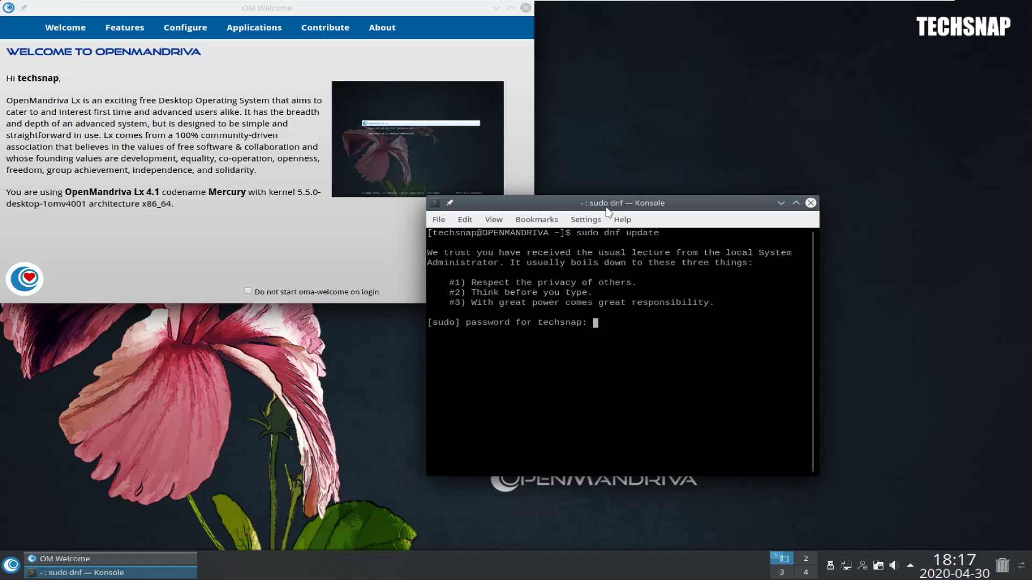
key(Return)
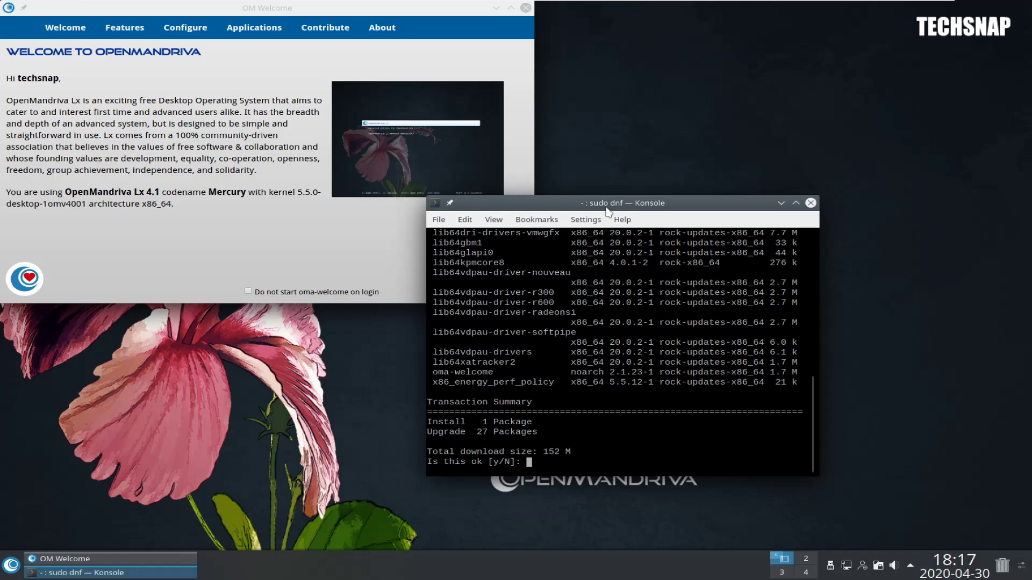
text(y)
key(Return)
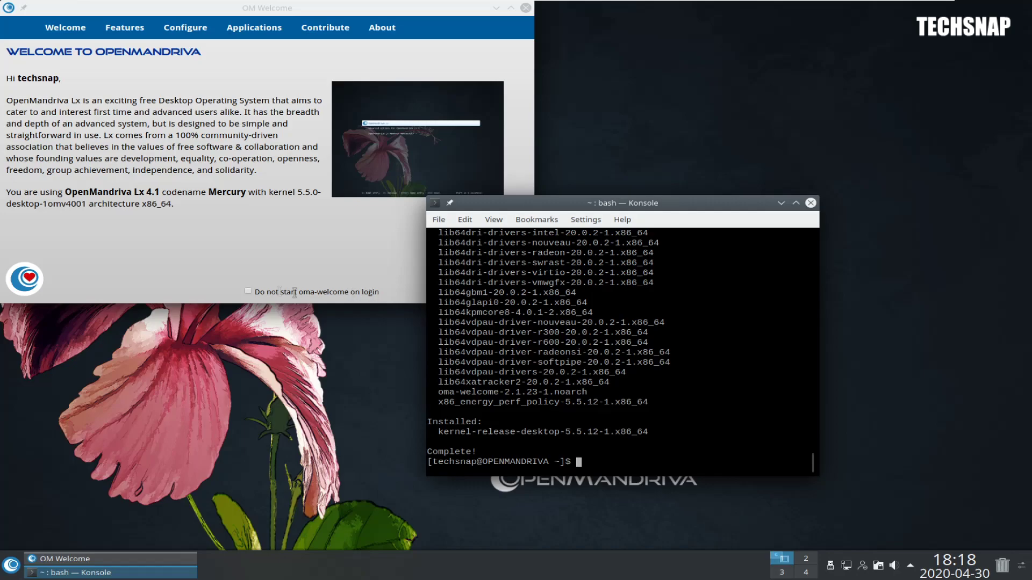
drag(303, 292, 345, 292)
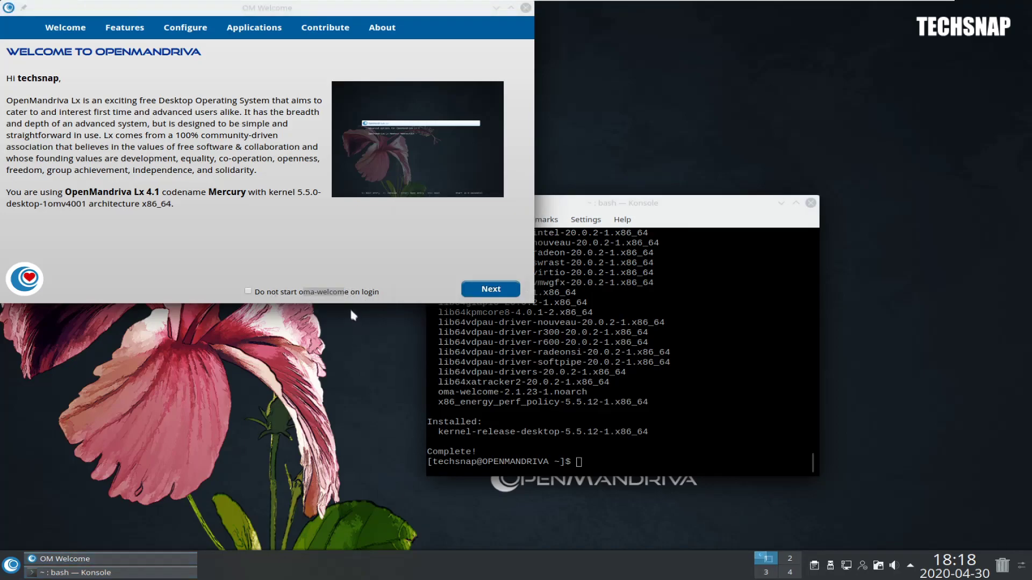
click(348, 295)
click(568, 402)
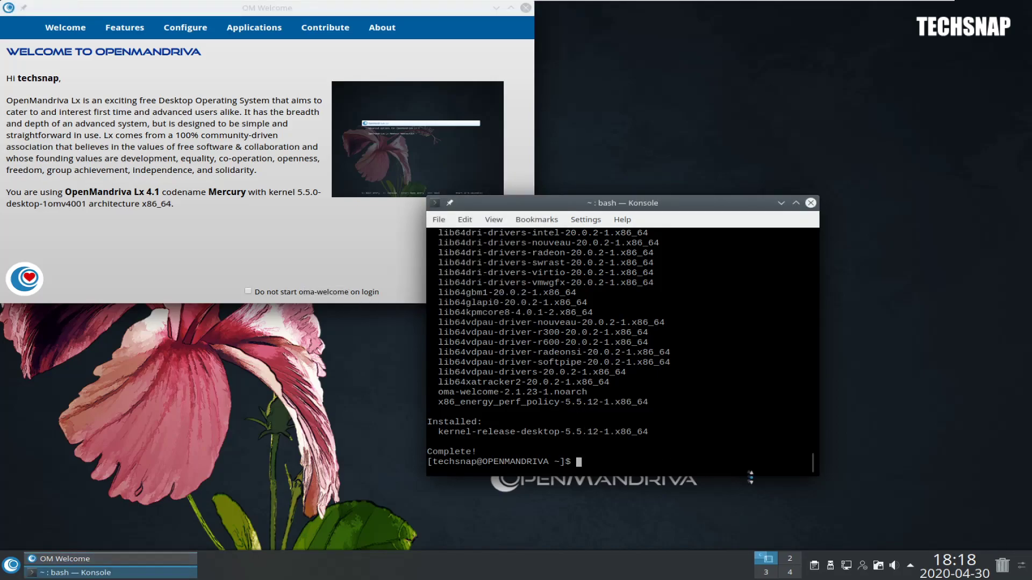
Check for pending system updates through the Updates entry among the hidden status and notification items.
click(912, 573)
click(643, 447)
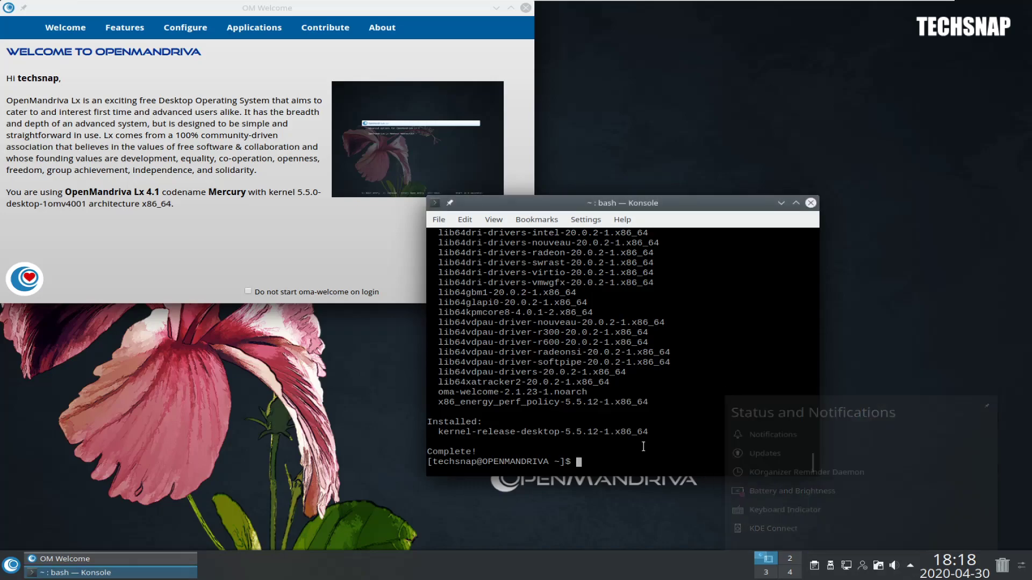
click(910, 566)
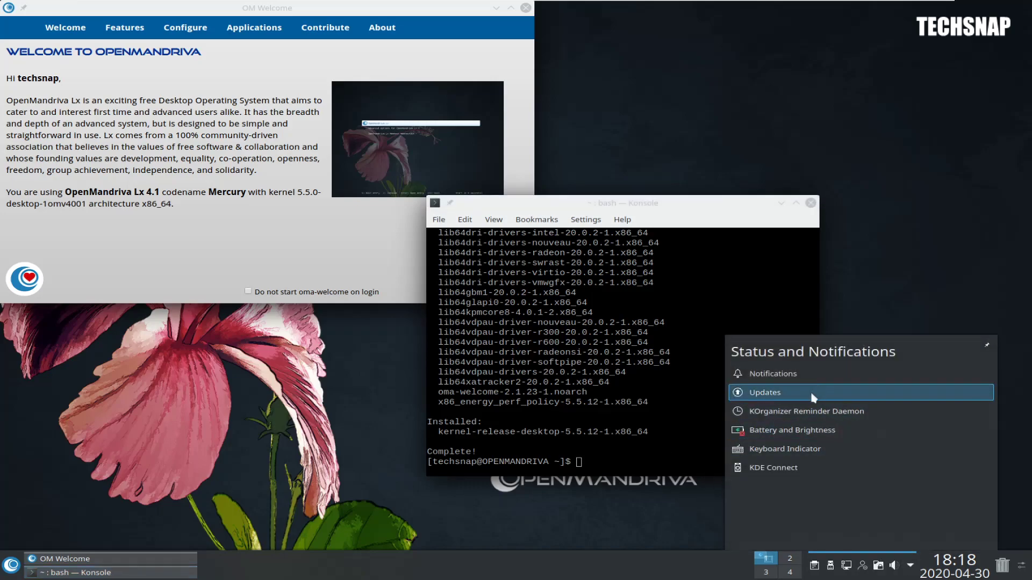
click(810, 393)
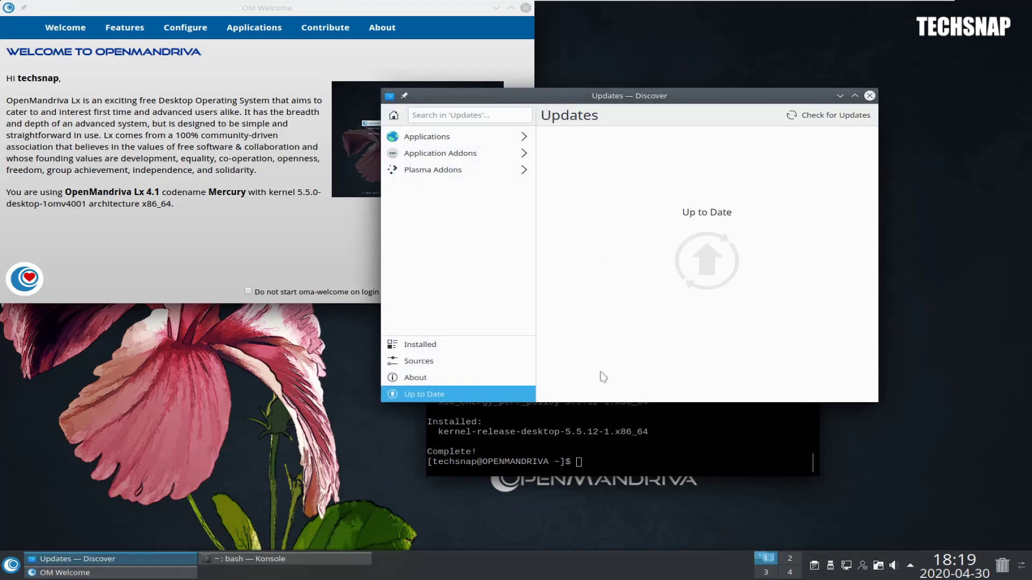
Restart the system, boot the OpenMandriva Lx entry and log in with the account password.
click(11, 566)
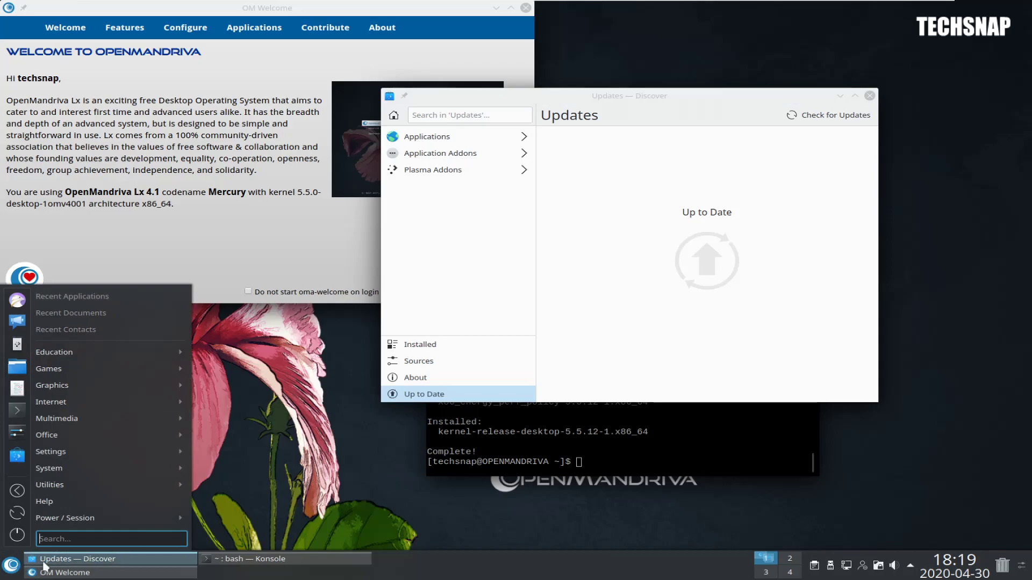
click(18, 514)
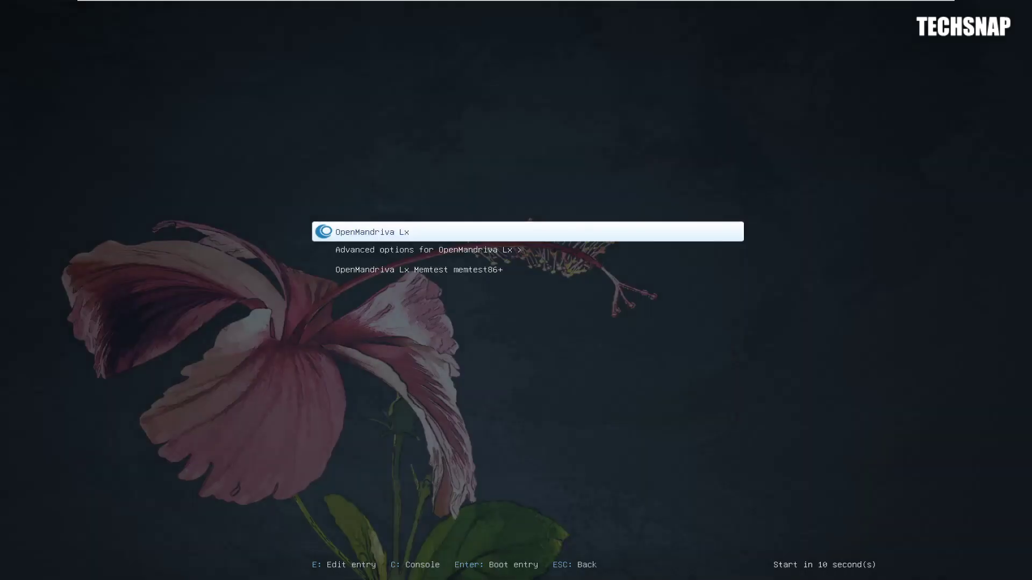
key(Return)
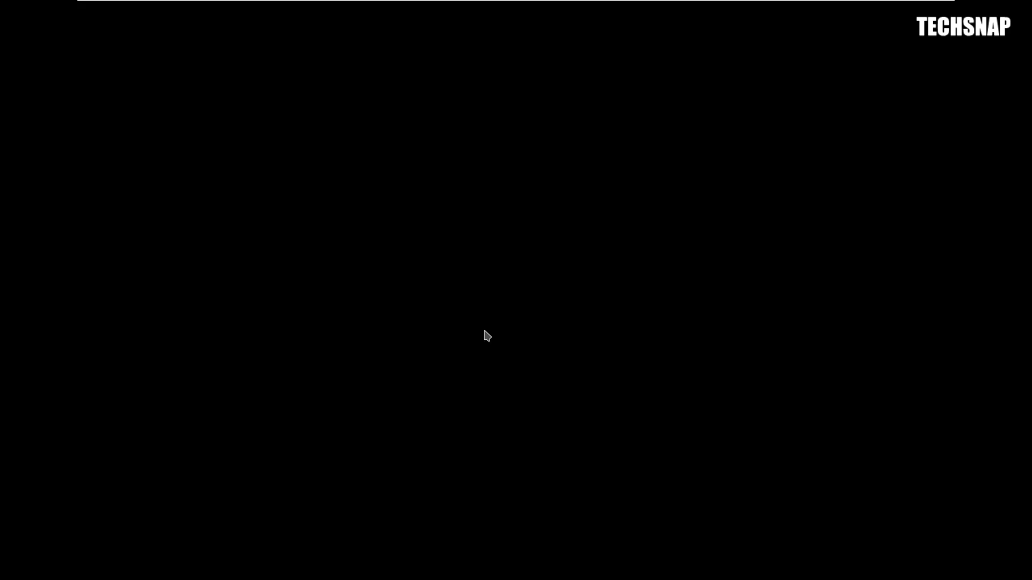
text(*******)
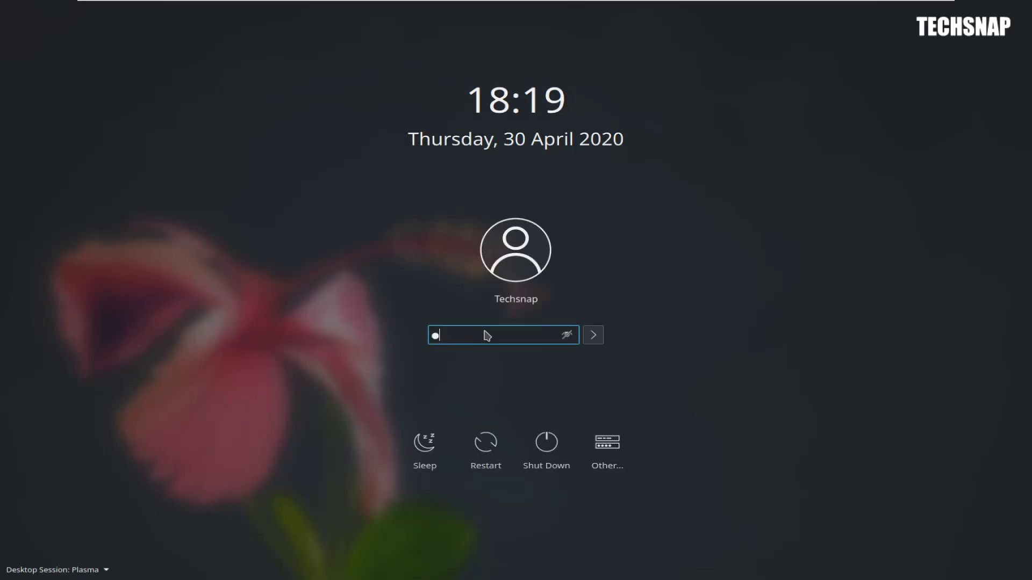
key(Return)
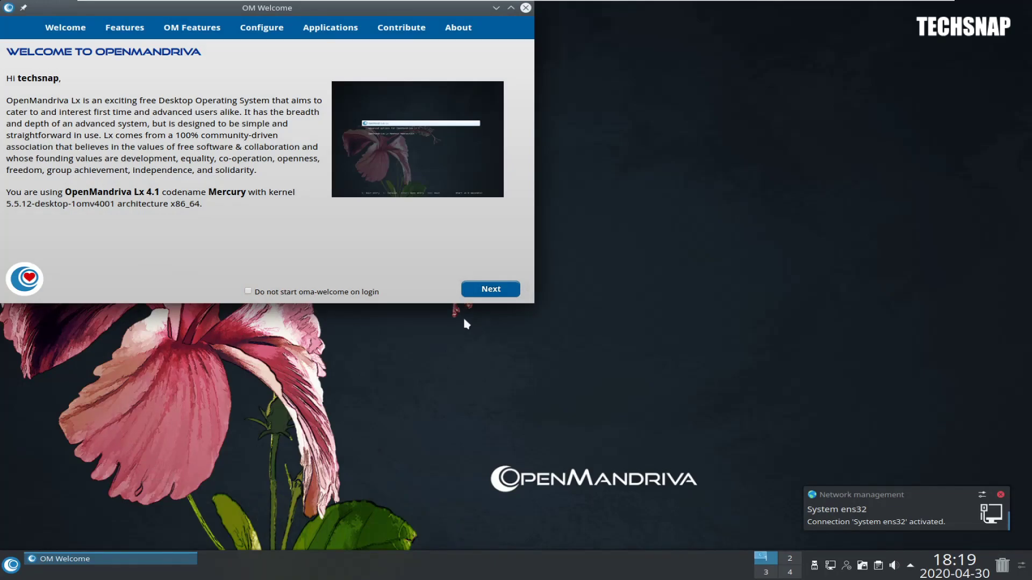
Search the installed applications for "updates", check the Updates page in Discover and close it.
click(10, 565)
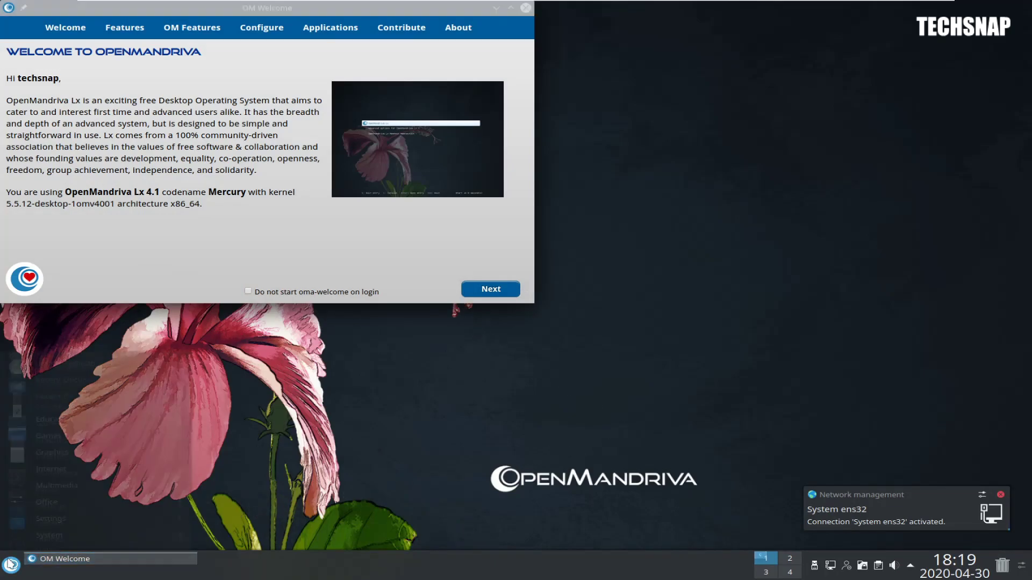
text(updates)
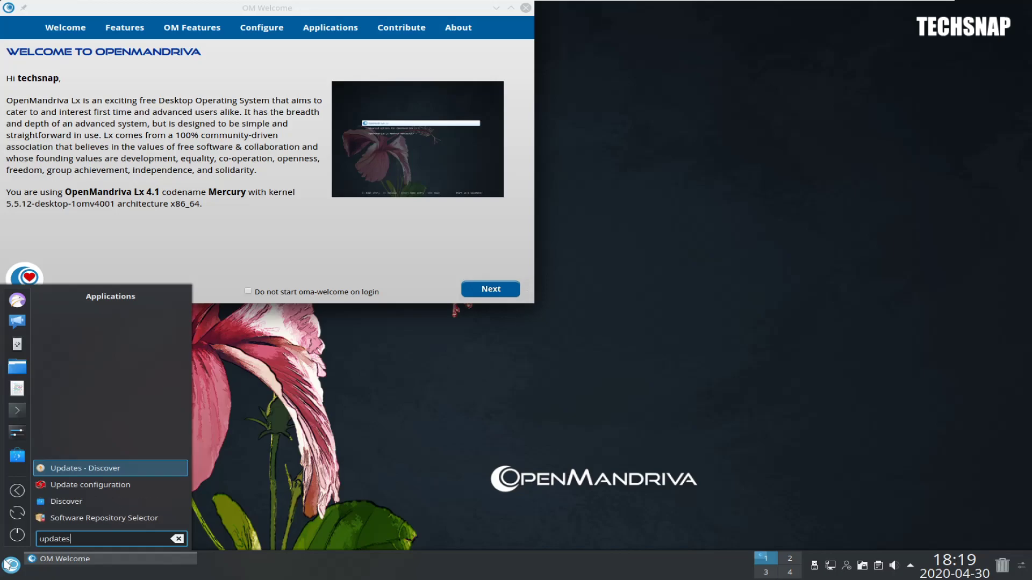
click(109, 487)
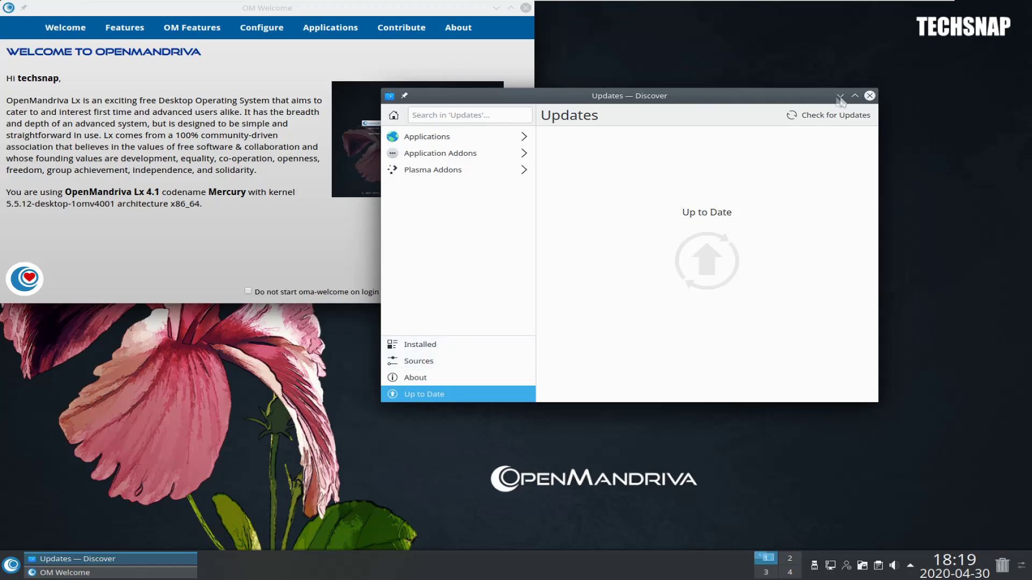
click(869, 95)
Check for updates in a Konsole terminal with "sudo dnf update", authorise it with the account password, and close the terminal.
click(11, 565)
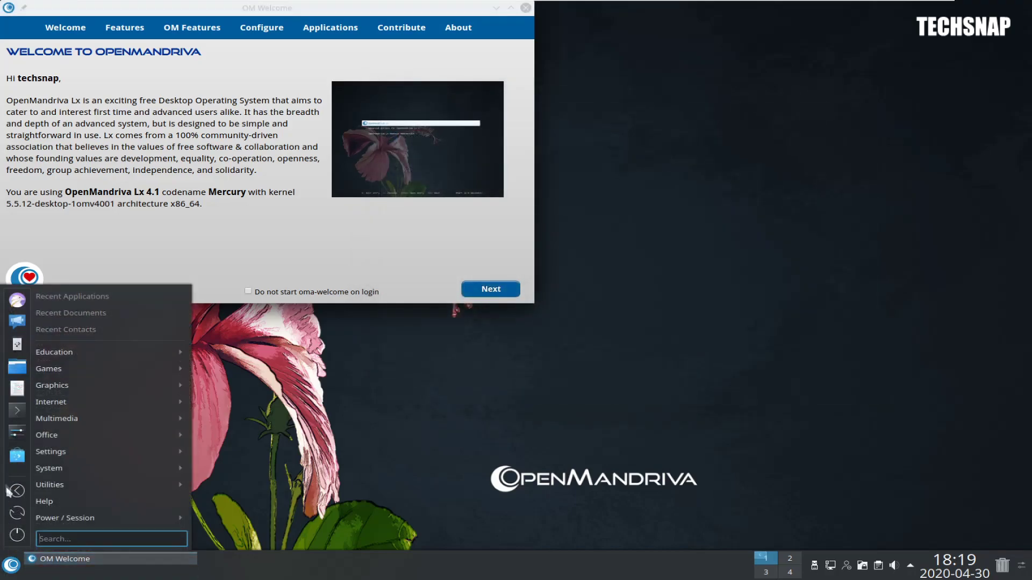
click(18, 423)
text(su)
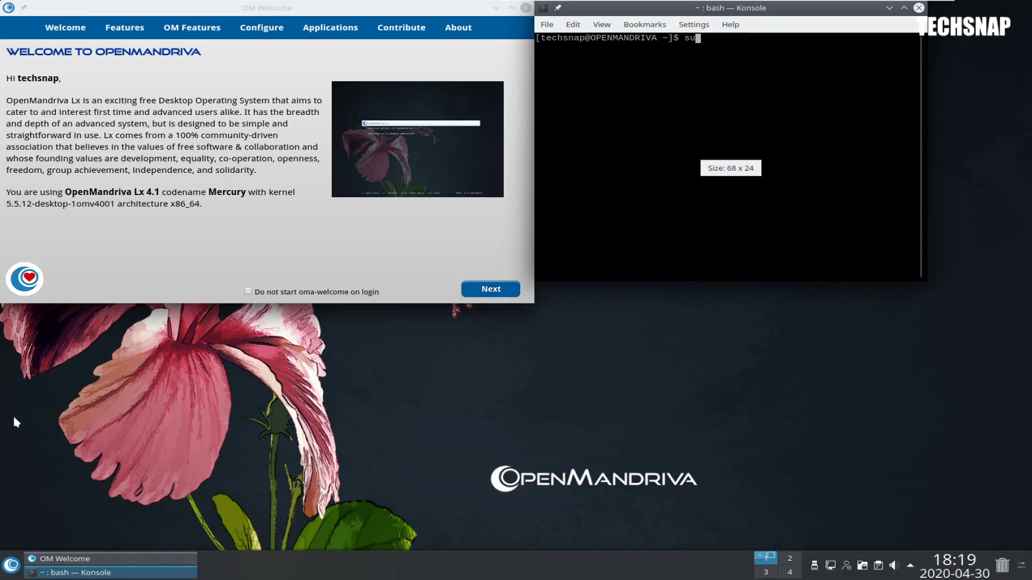
text(do dnf update)
key(Return)
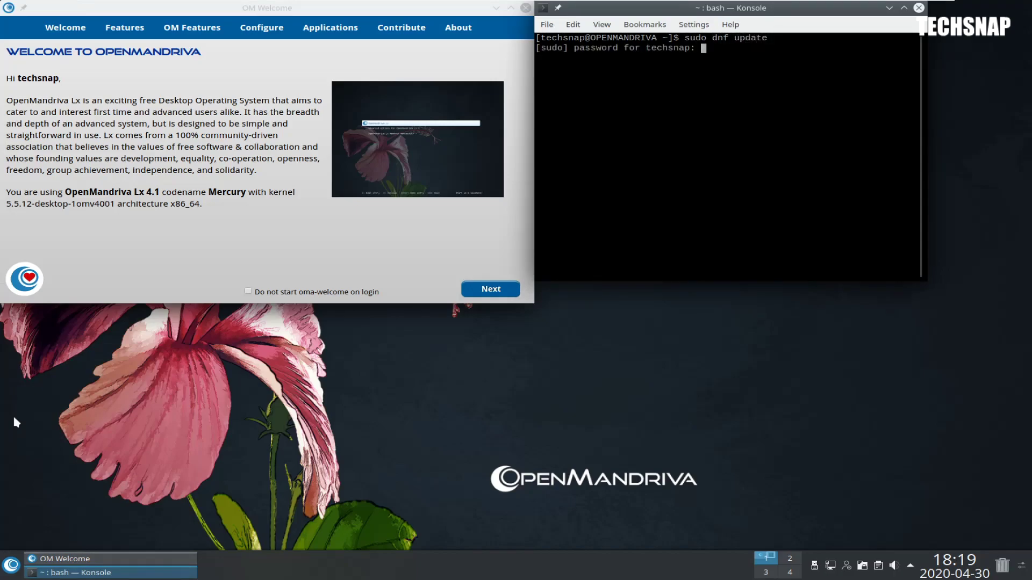
key(Return)
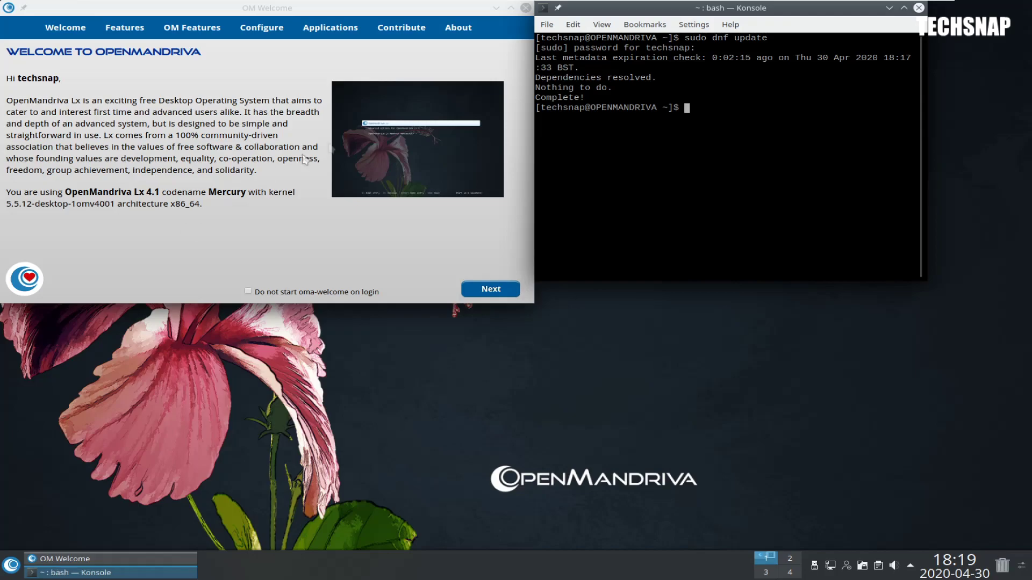
drag(687, 12, 732, 136)
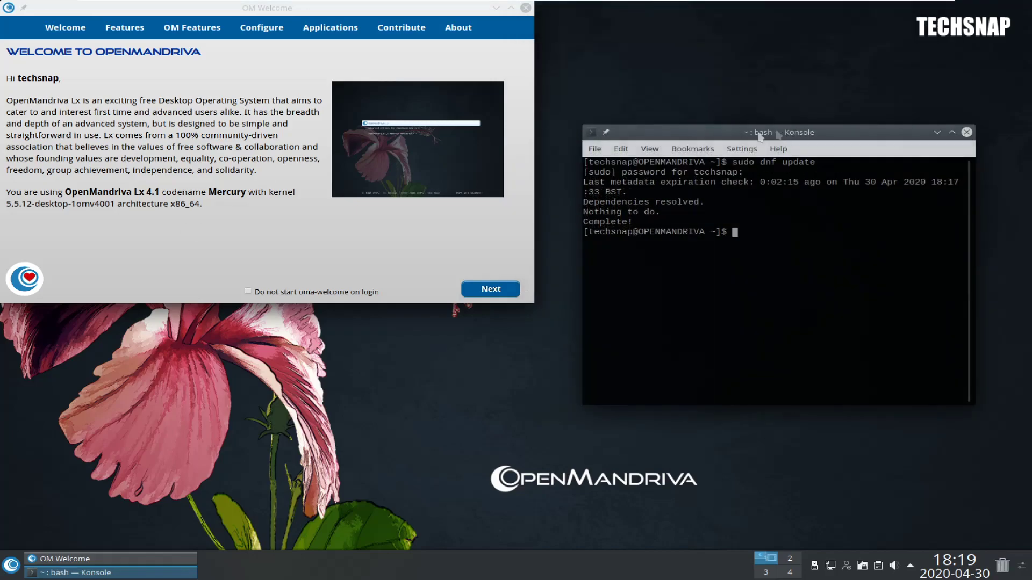
click(967, 132)
Search for "update", review the automatic update options in Update configuration and cancel without changing them.
click(13, 560)
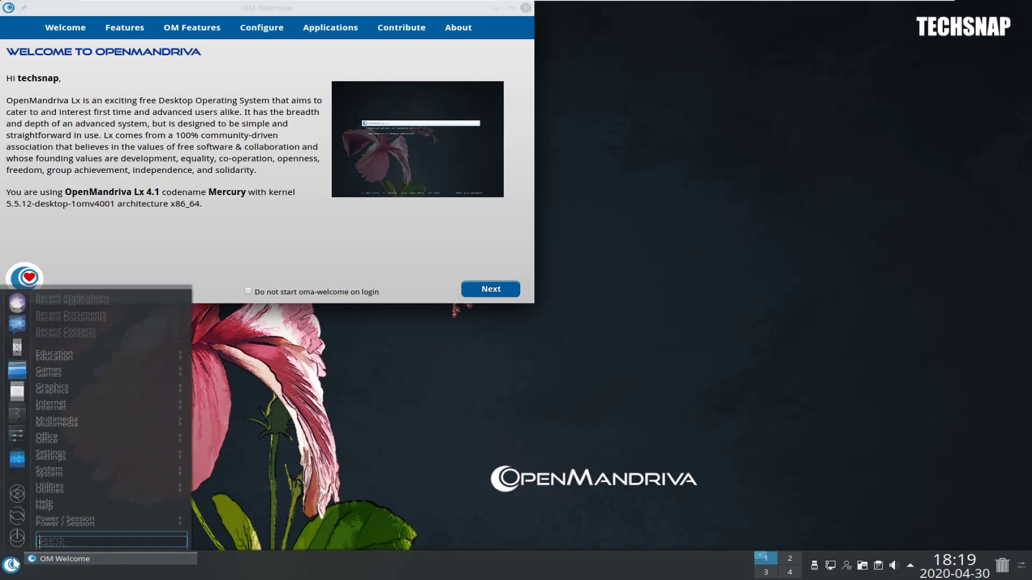
mouse_move(177, 517)
text(update)
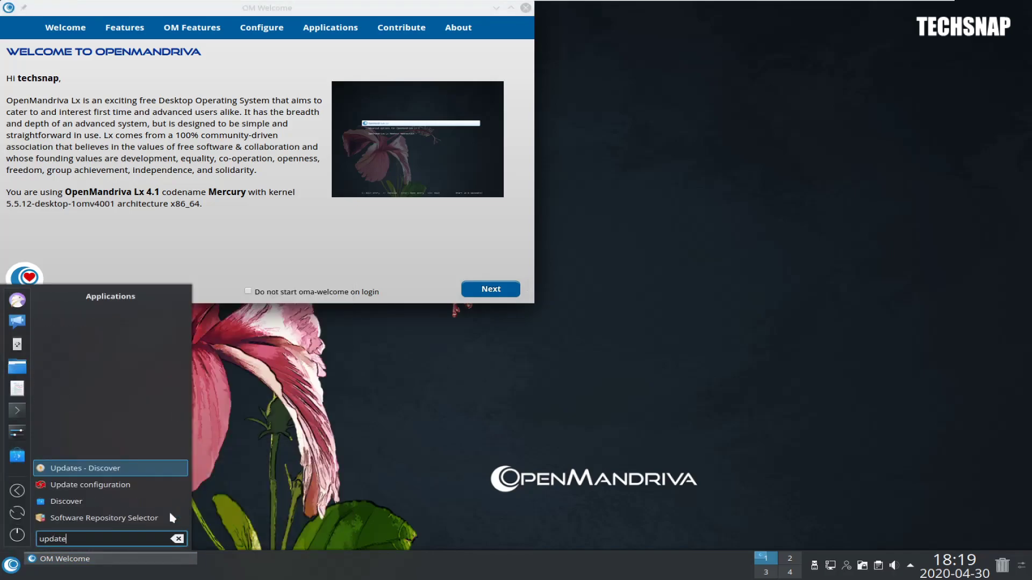
click(144, 486)
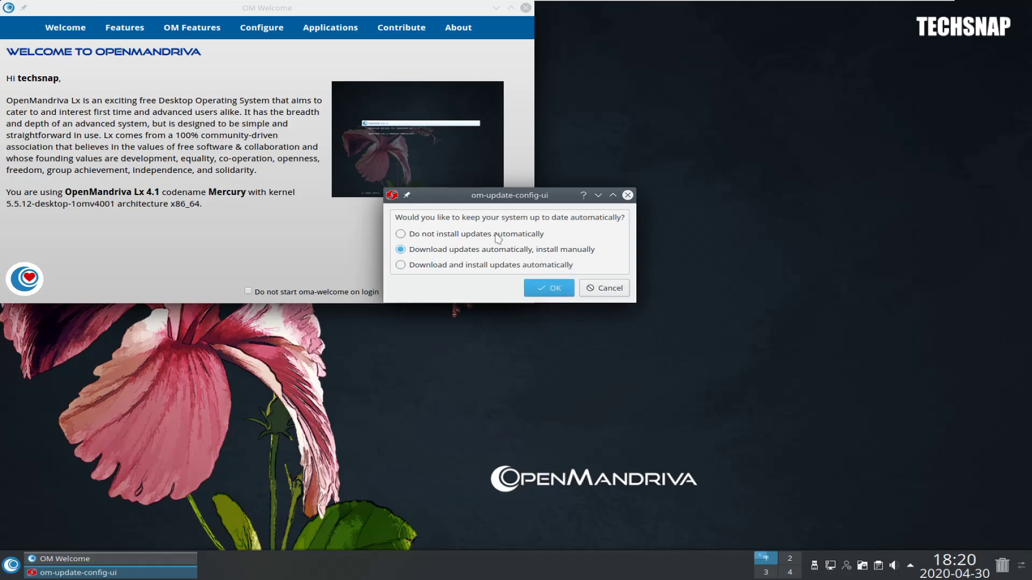
click(595, 287)
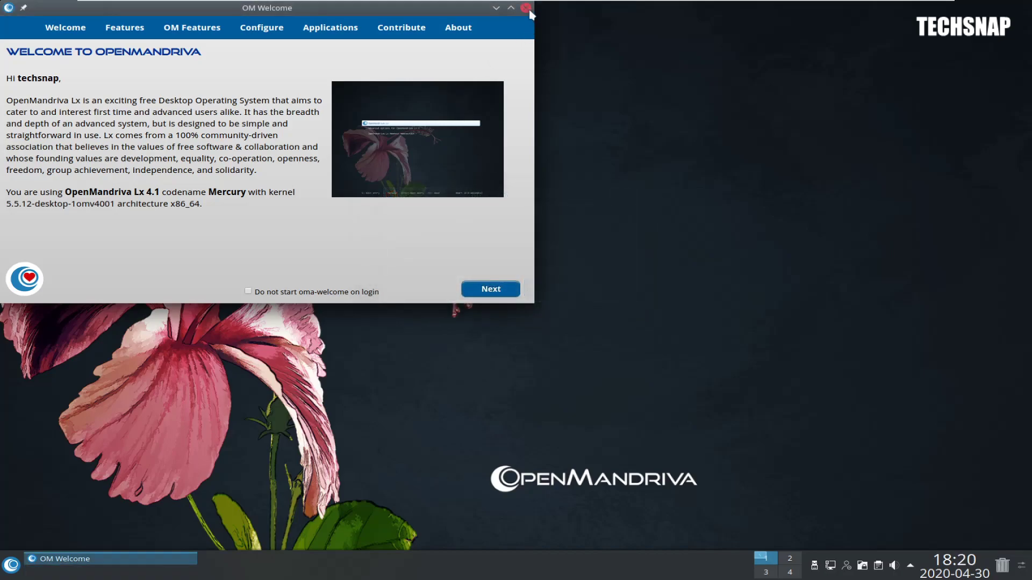
Close the OM Welcome window, search the installed applications for "browser" and launch the Falkon web browser.
click(525, 8)
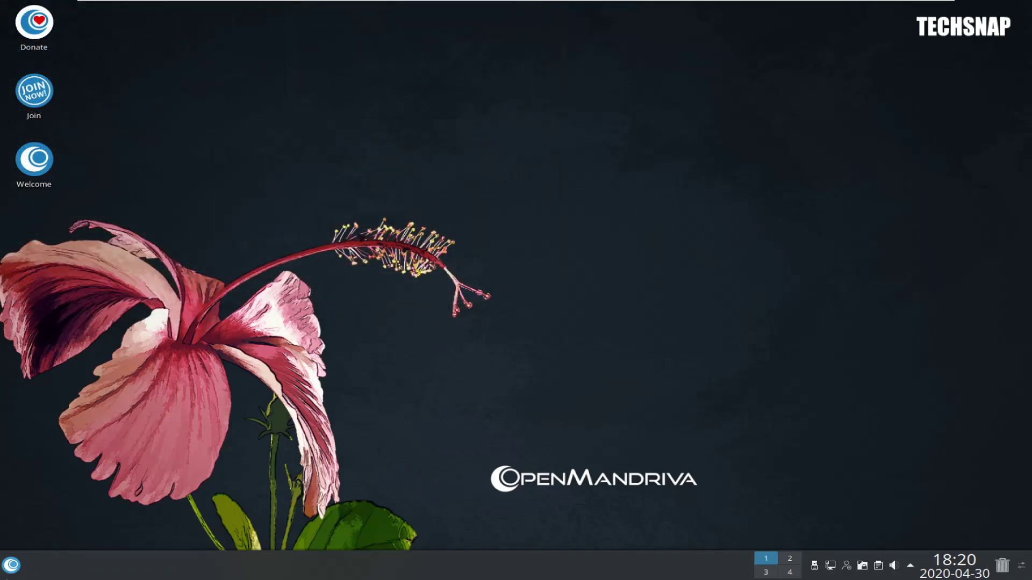
click(11, 564)
text(firefoxa)
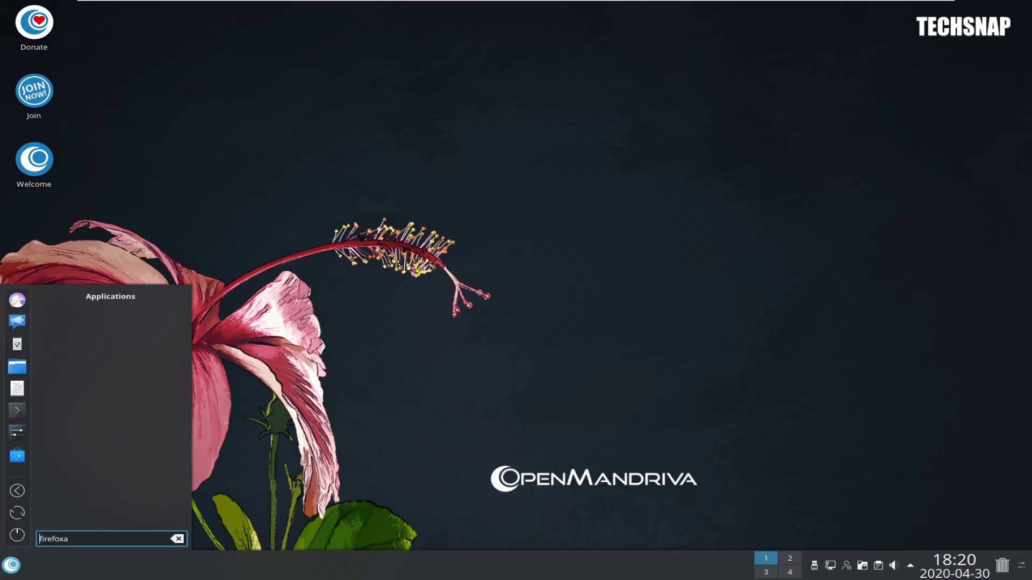
key(ctrl+a)
text(browser)
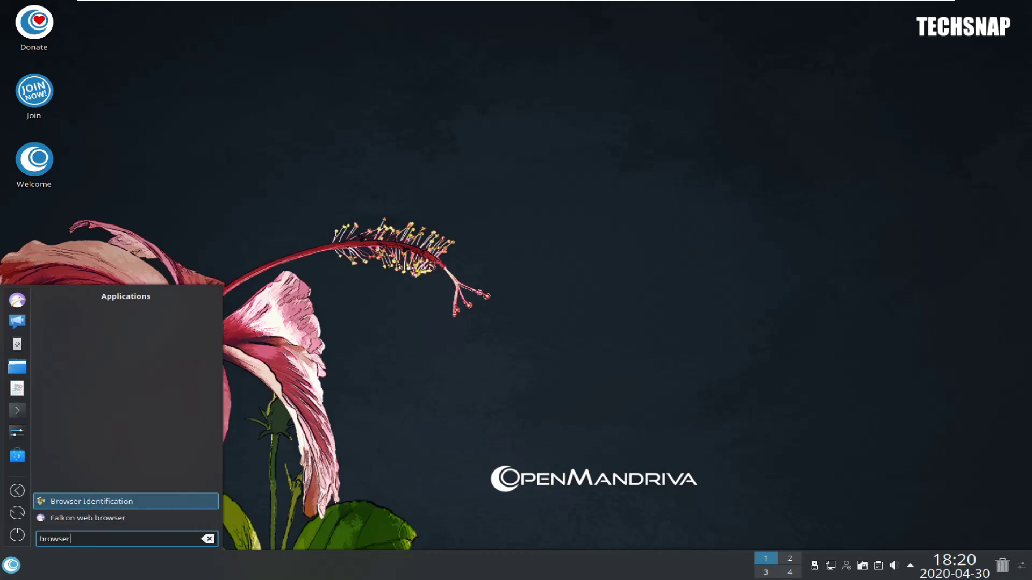
key(Down)
key(Return)
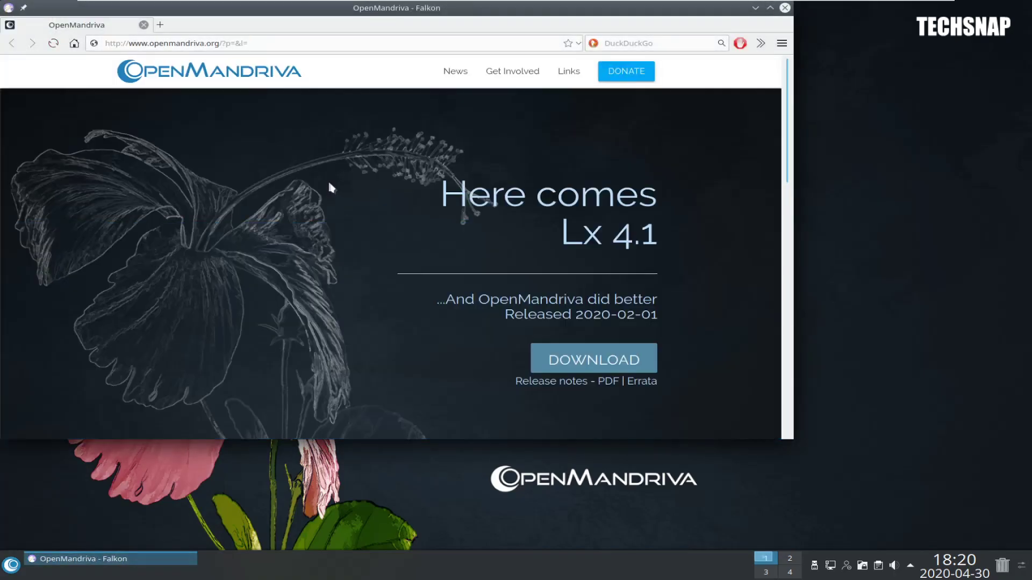
Move the Falkon window towards the middle of the desktop, view the About Falkon information and close it.
drag(366, 12, 486, 59)
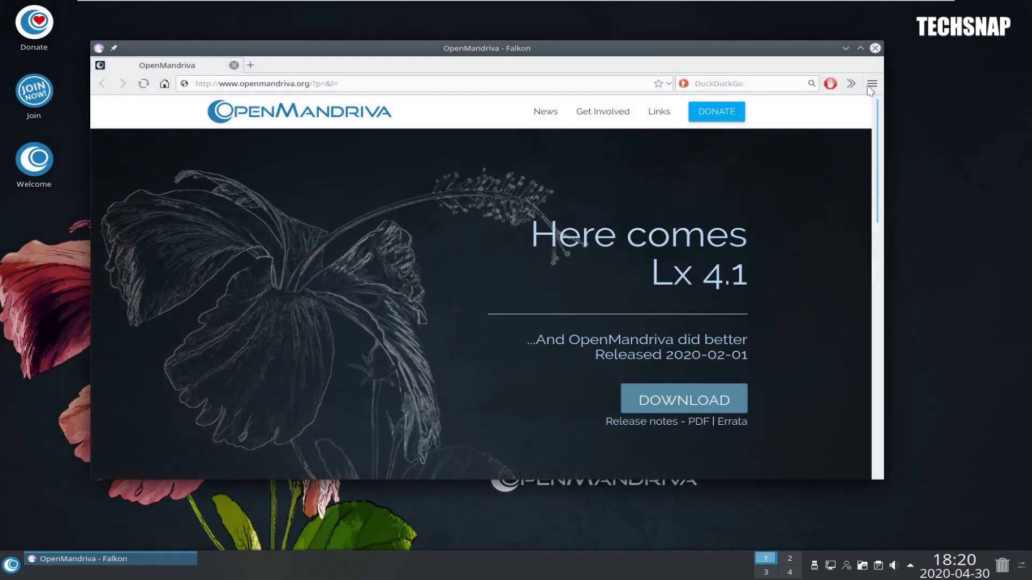
click(871, 84)
click(796, 381)
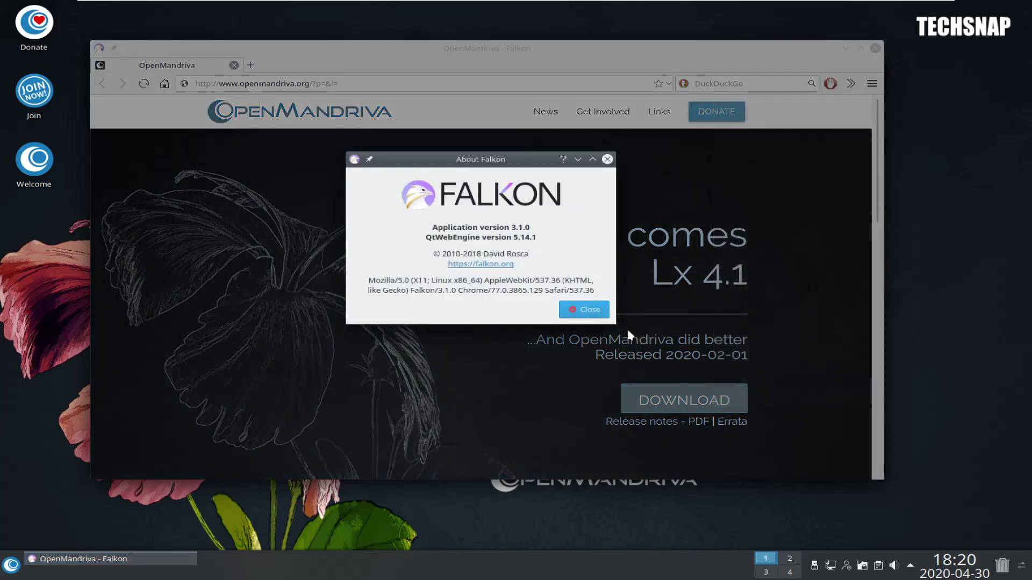
click(587, 307)
Go to google.co.uk in Falkon's current tab.
click(403, 84)
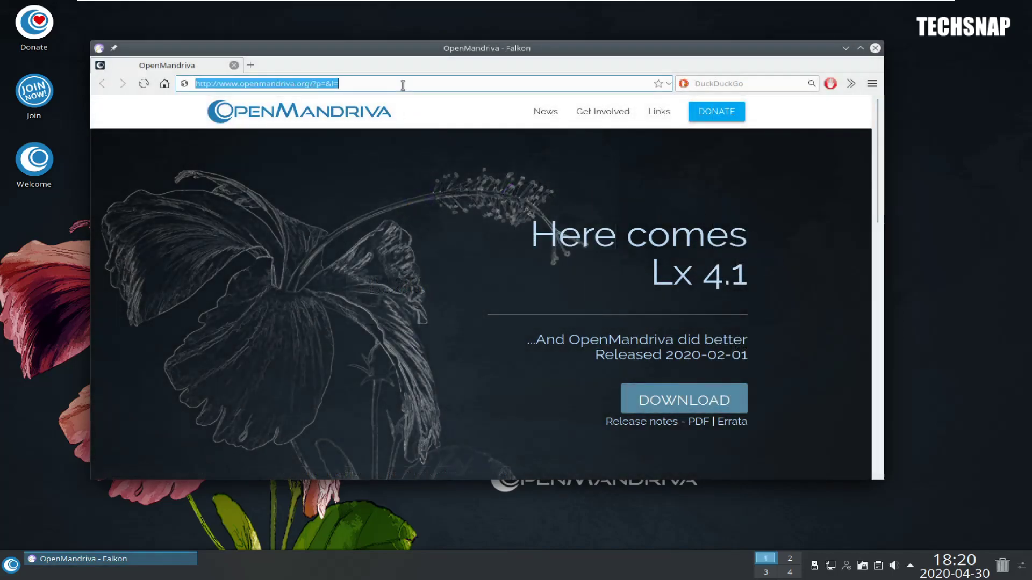
text(google.co.uk)
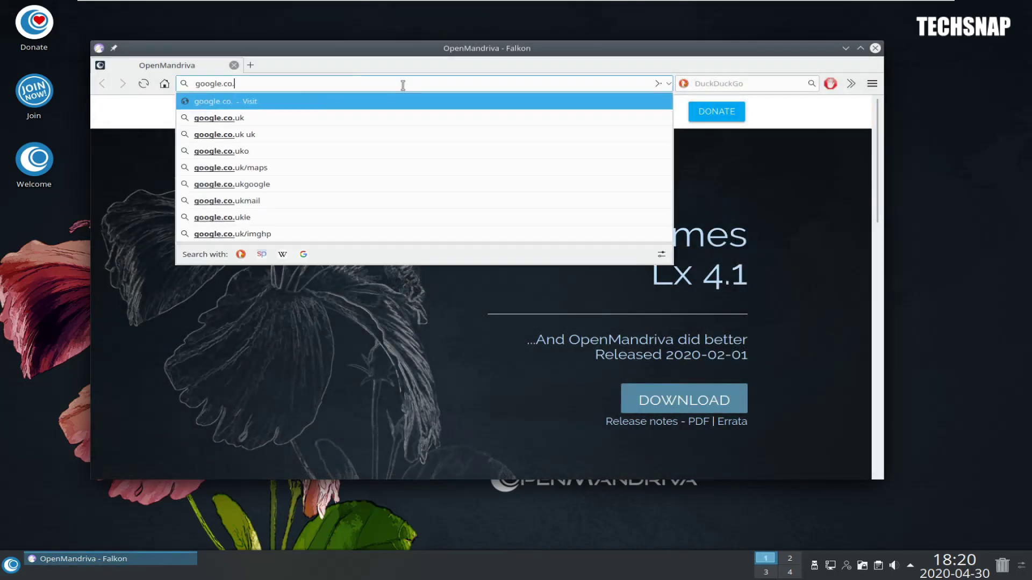
key(Return)
click(872, 84)
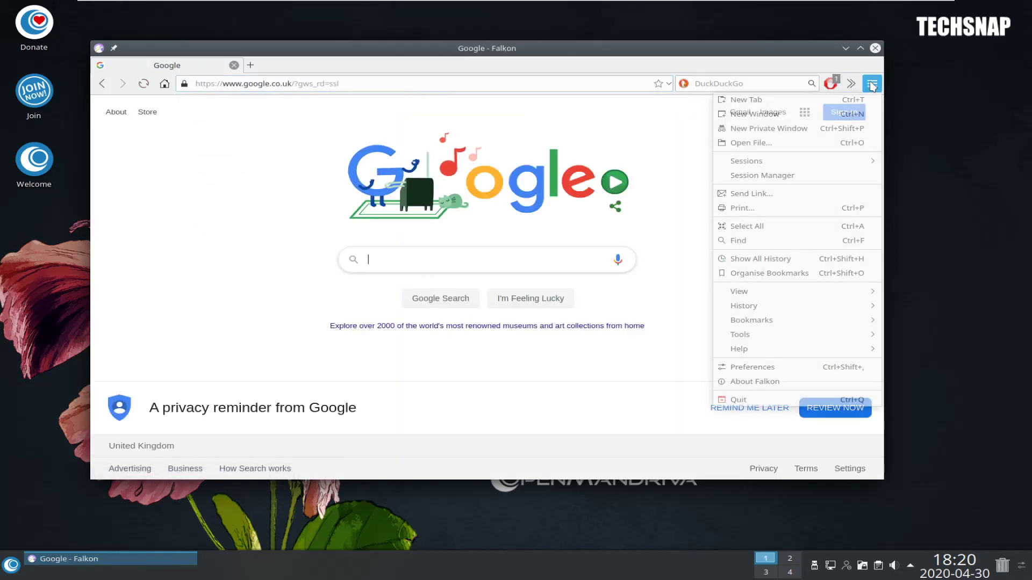
key(Escape)
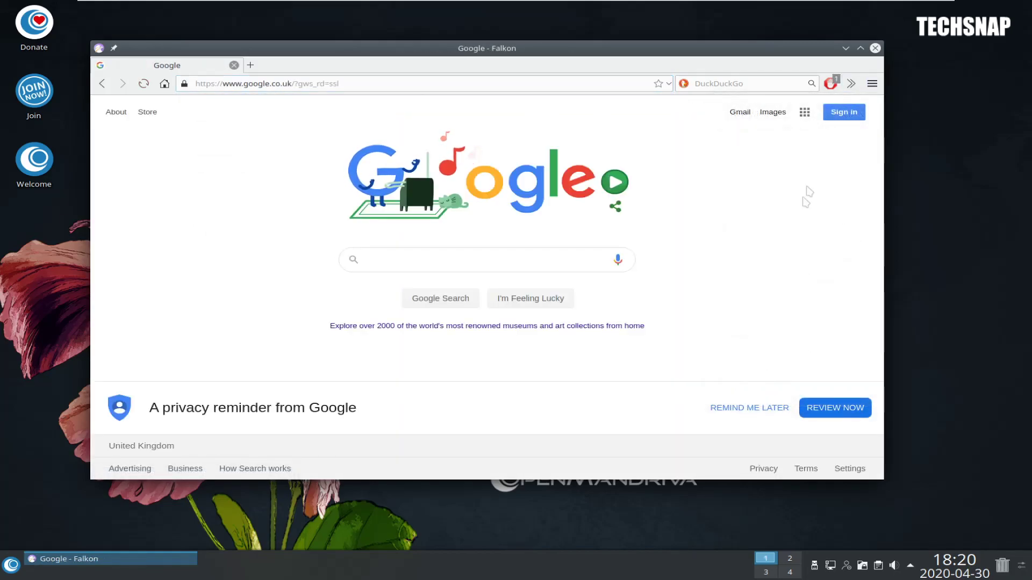
click(870, 83)
mouse_move(726, 351)
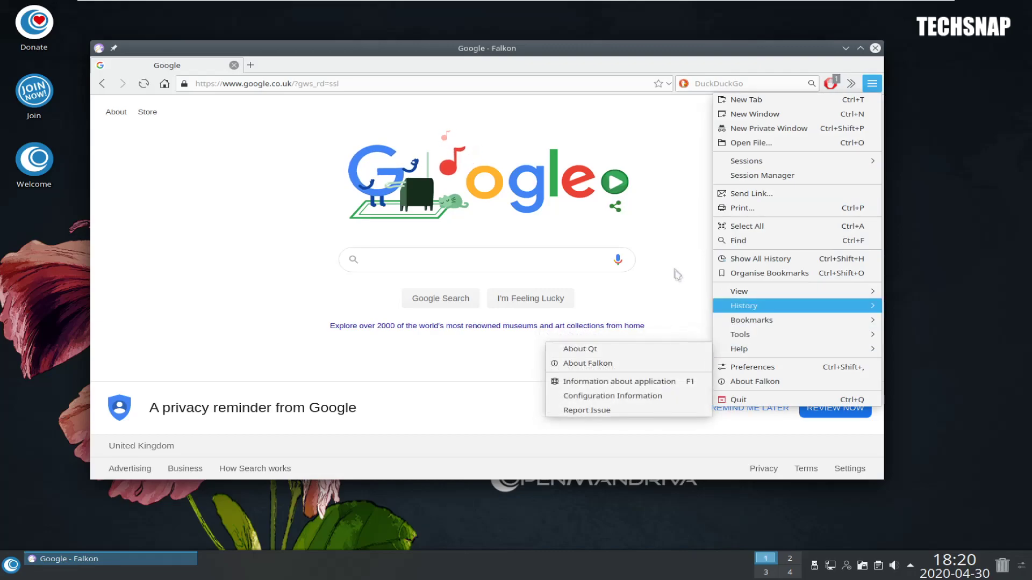
click(614, 364)
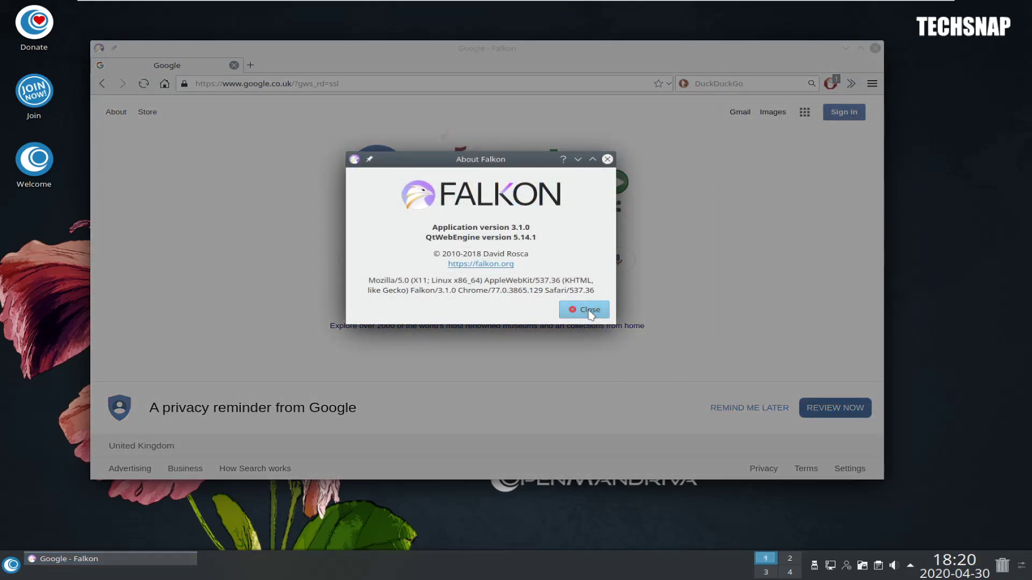
click(476, 264)
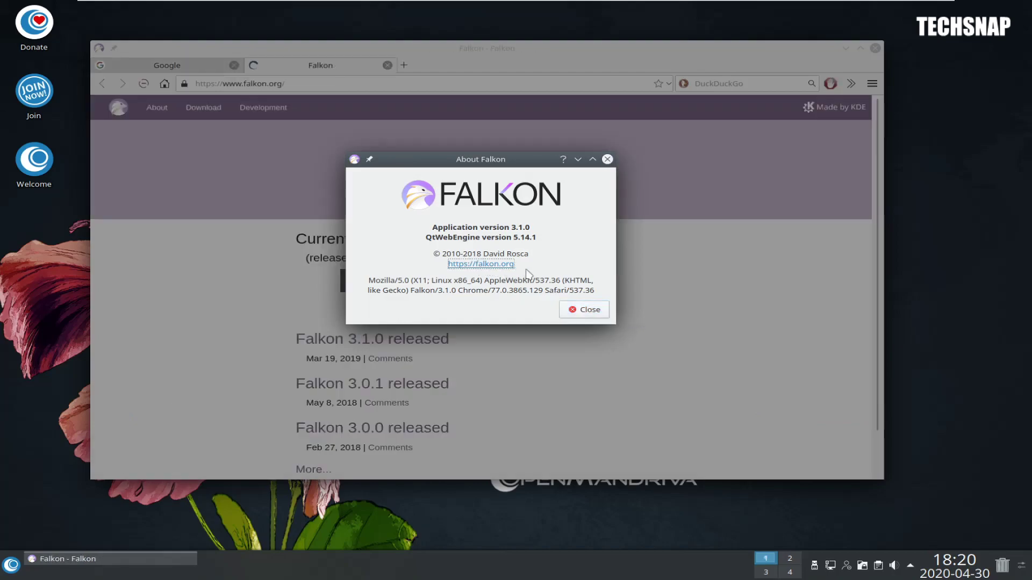
Close the About Falkon dialog, look over the falkon.org page down to its release list and close Falkon.
drag(489, 169, 918, 212)
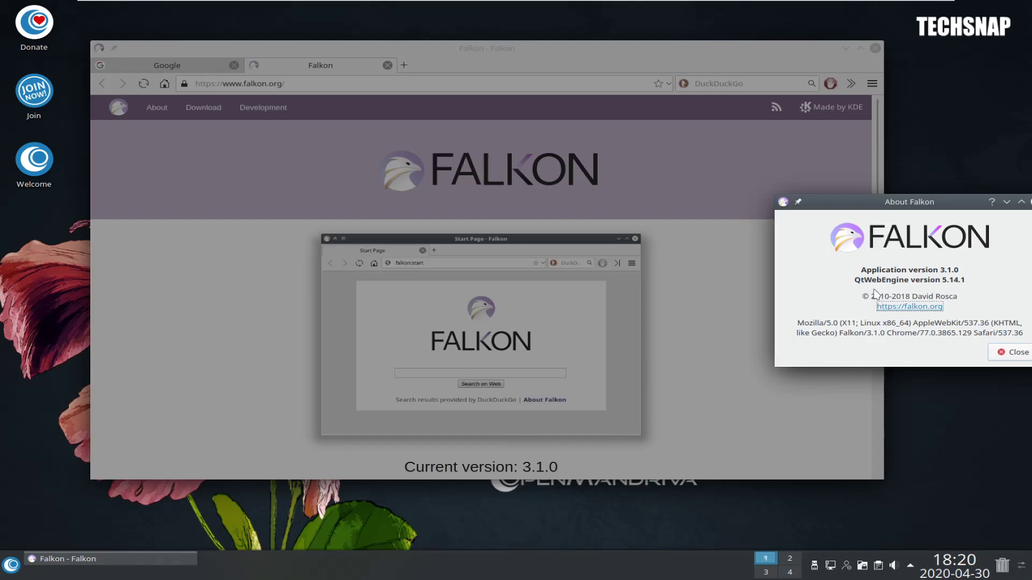
click(1017, 354)
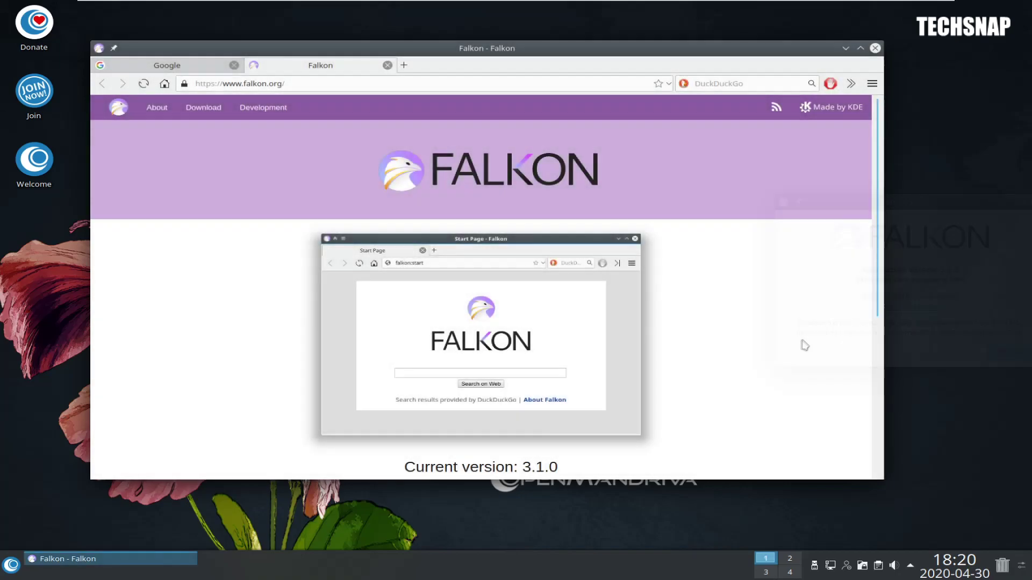
scroll(743, 350, down, 5)
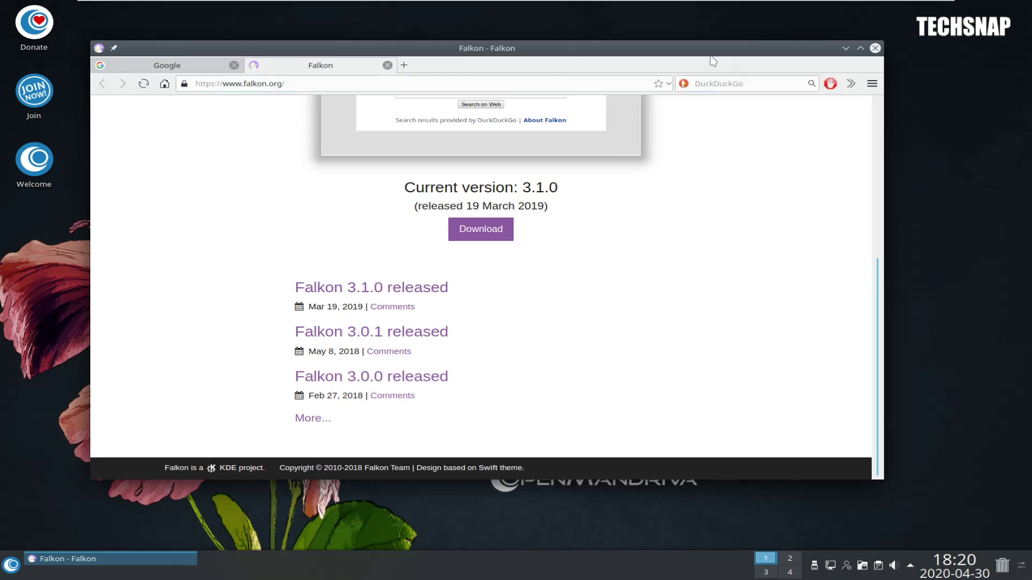
click(874, 48)
Launch Discover, search it for "firefox" and install the firefox package.
key(super)
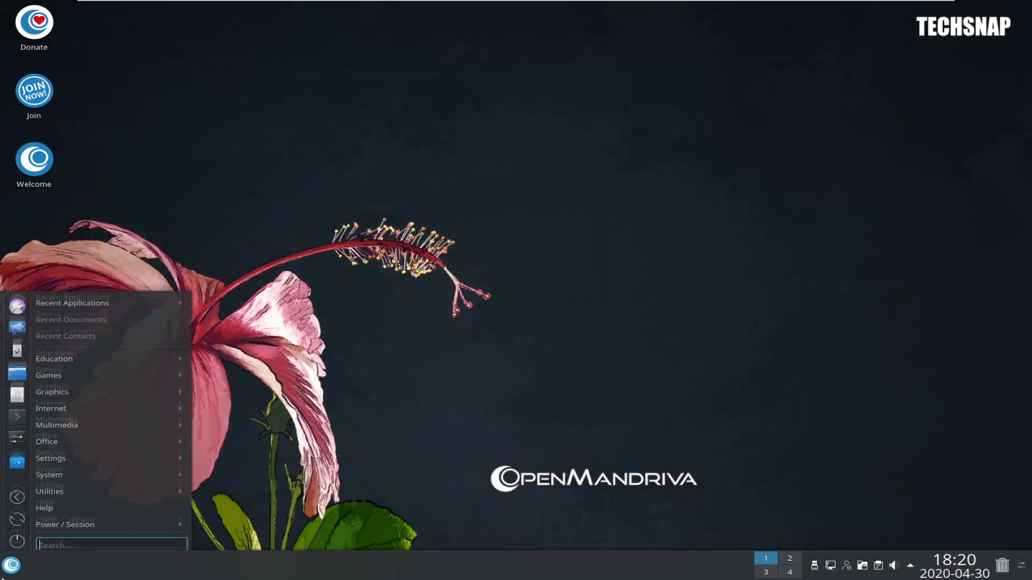
click(17, 455)
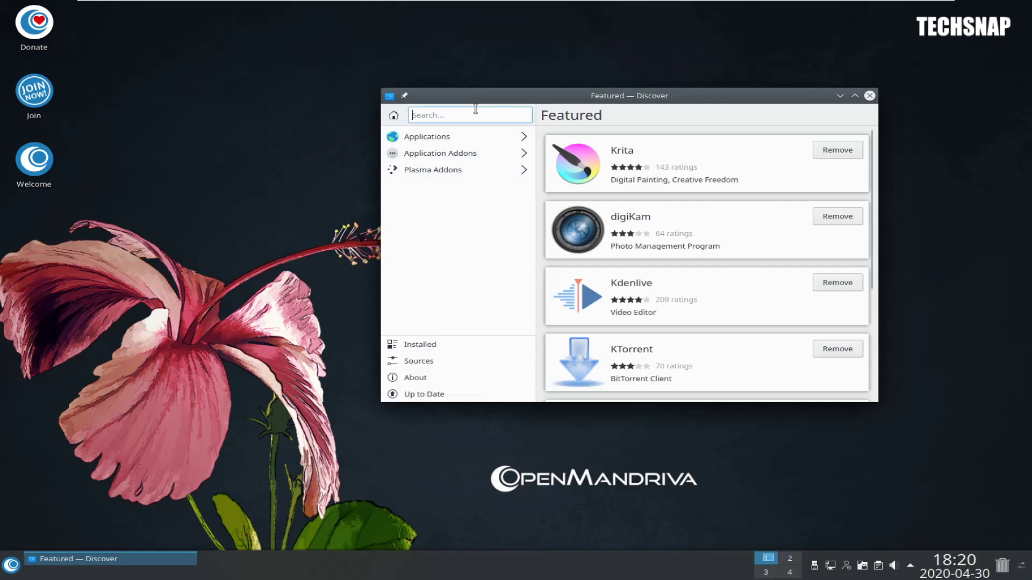
text(firefox)
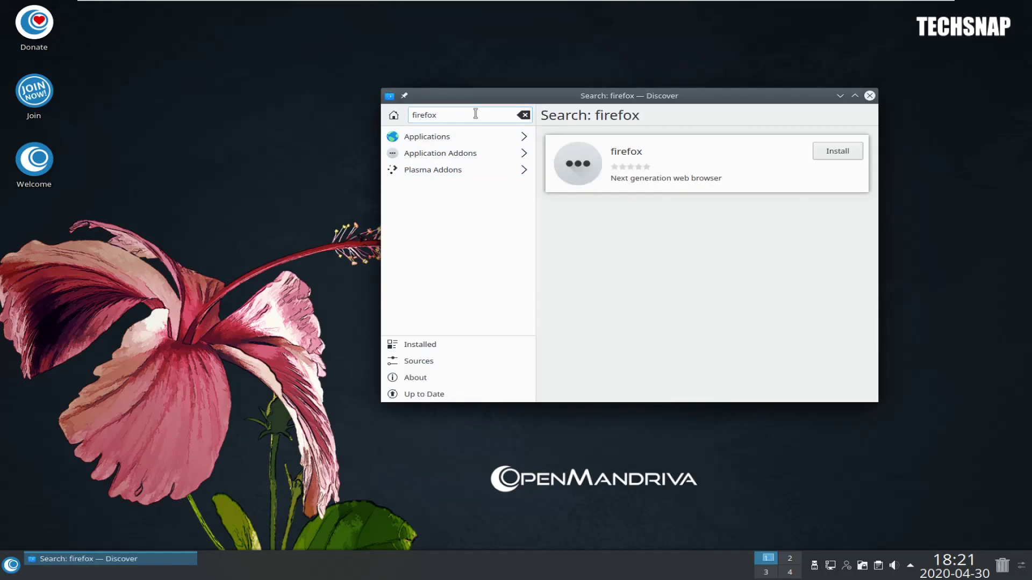
click(837, 151)
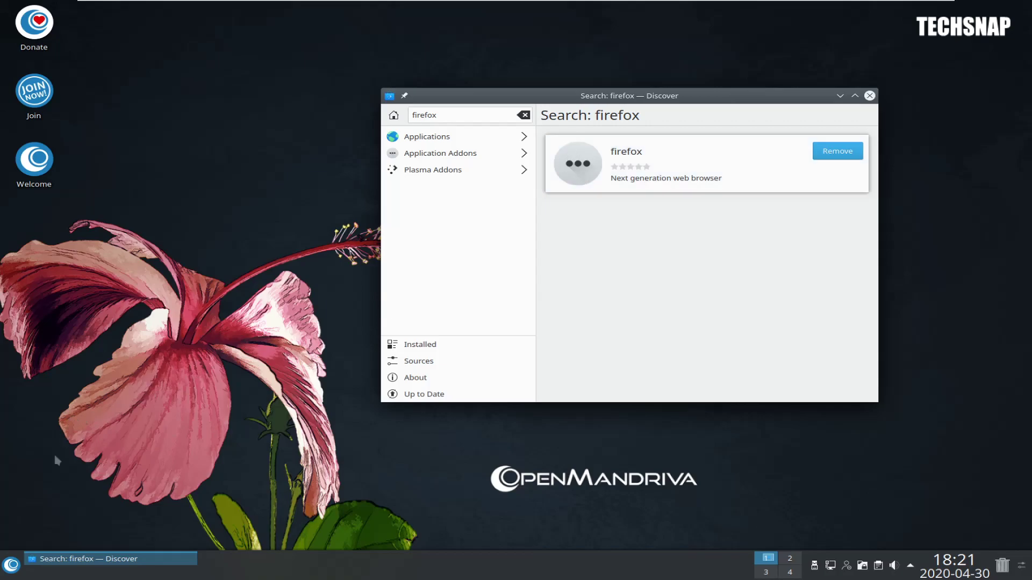
Look for Firefox among the installed Internet applications, switch to a Konsole terminal and launch it with the command "firefox".
click(11, 564)
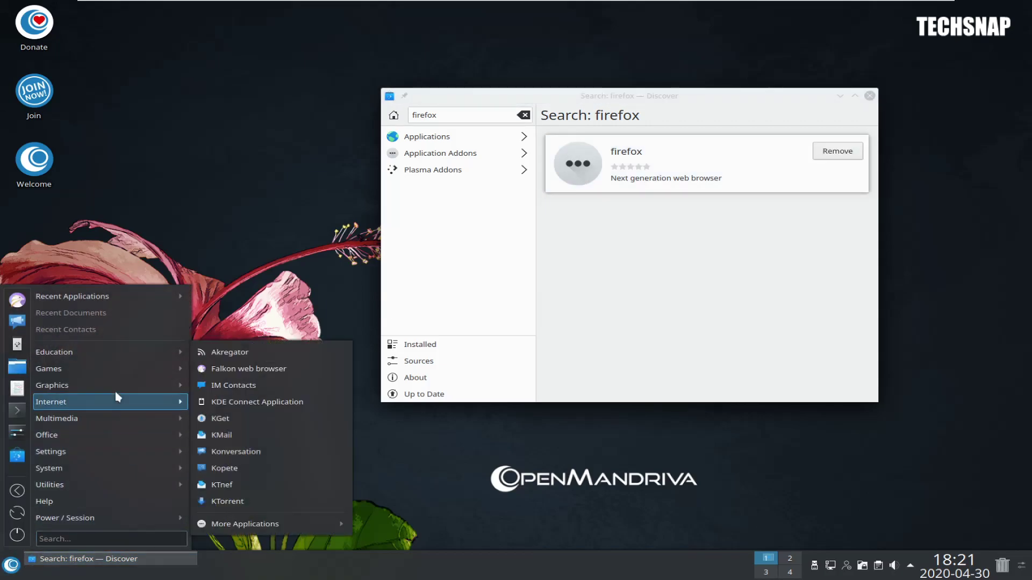
mouse_move(116, 402)
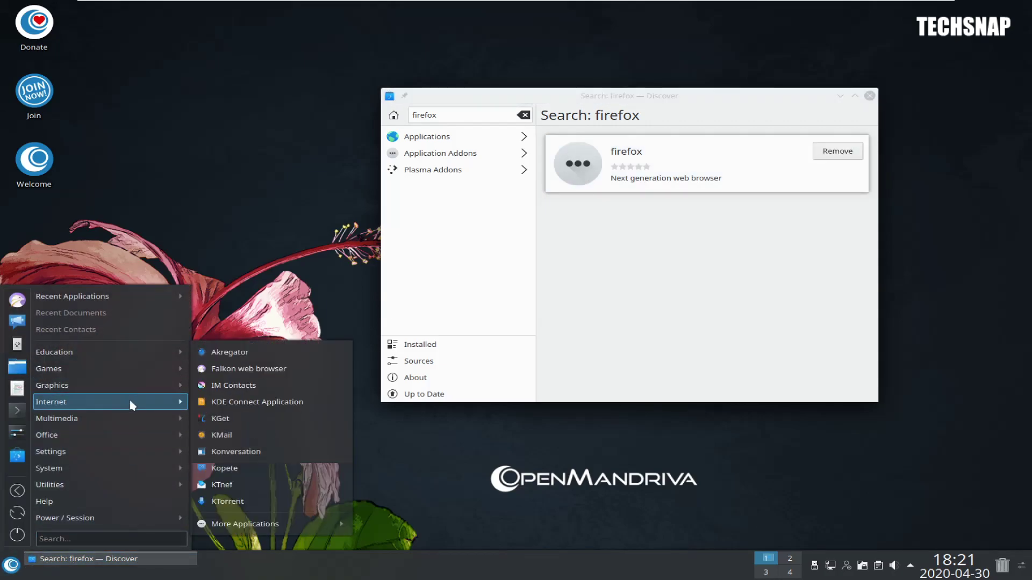
mouse_move(239, 529)
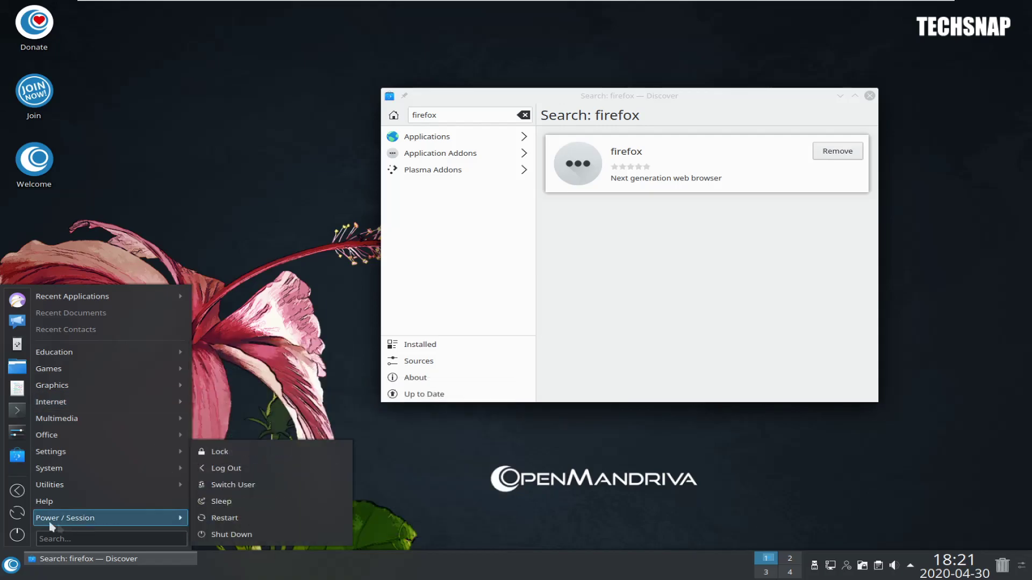
click(17, 413)
text(firefox)
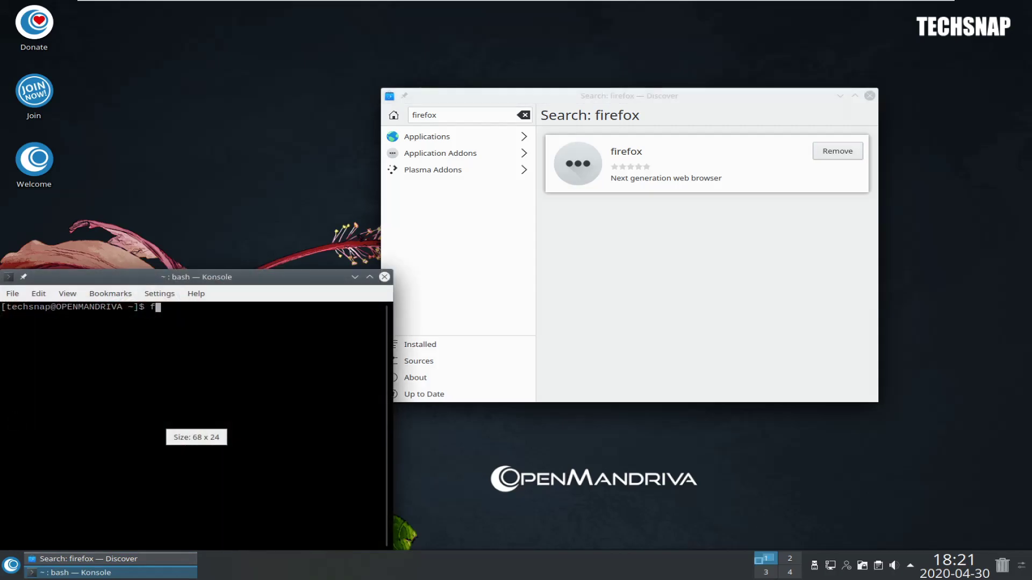
key(Return)
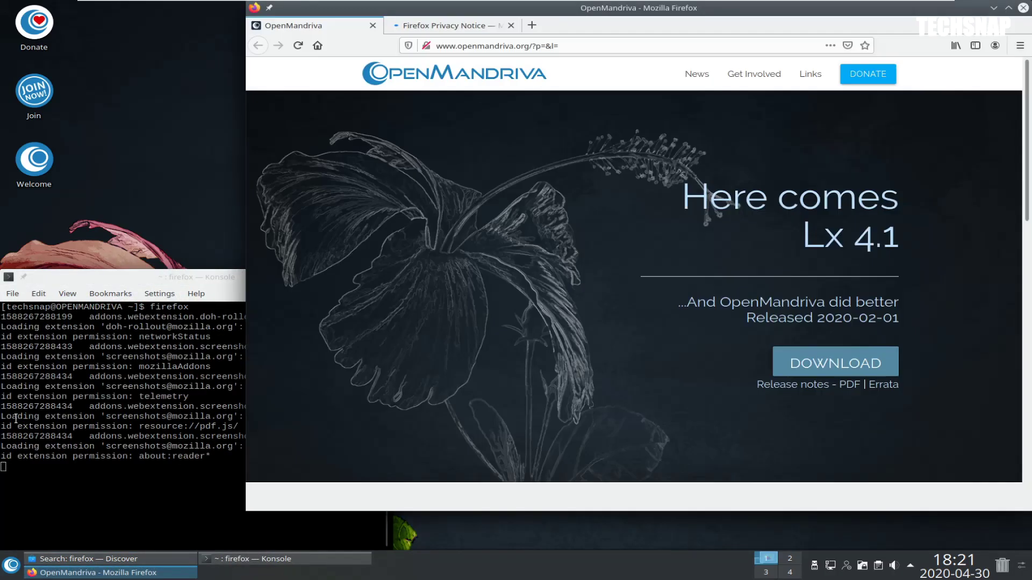
View the About Firefox information from the Help entries and close it.
click(1019, 45)
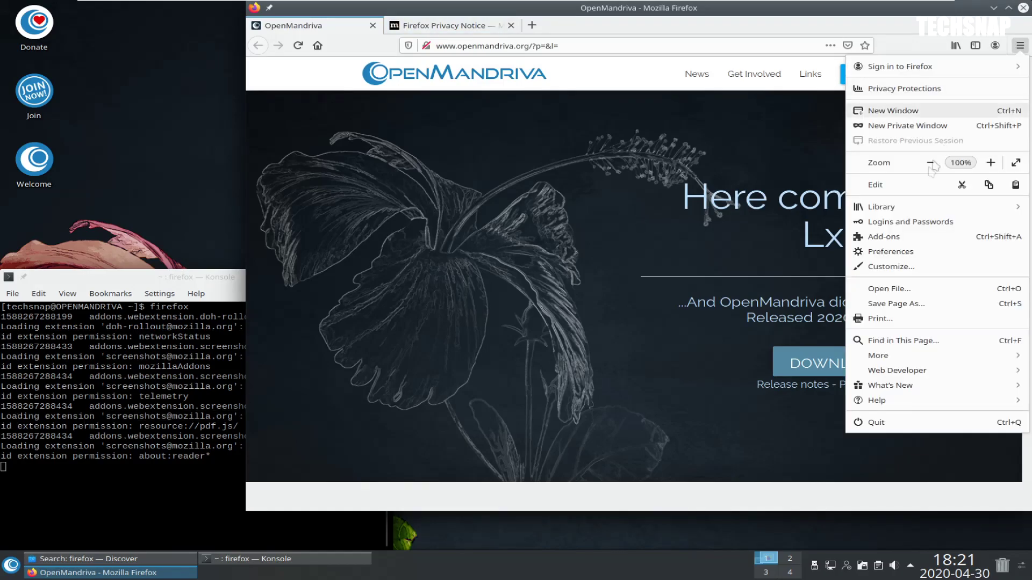
click(876, 398)
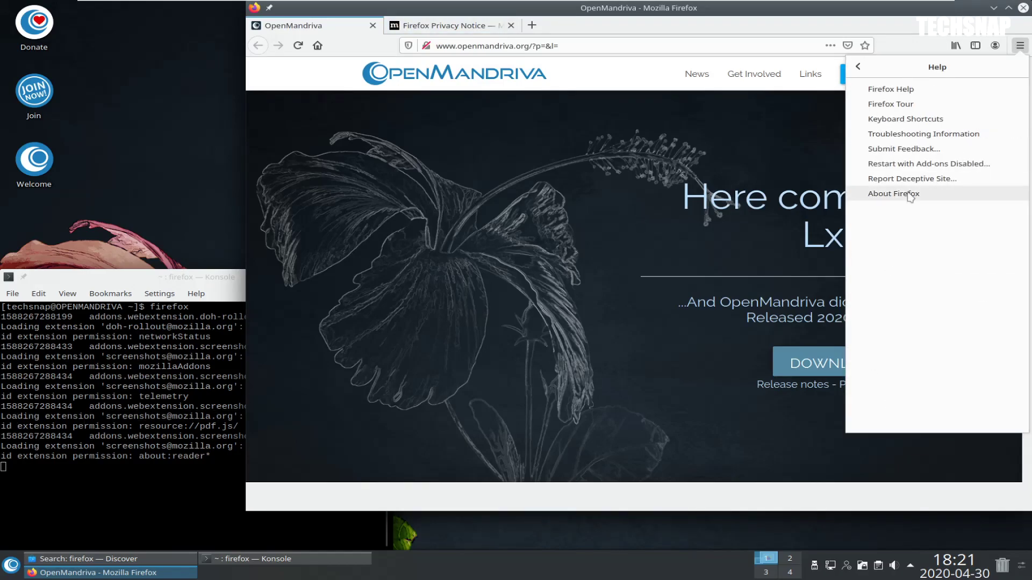
click(906, 194)
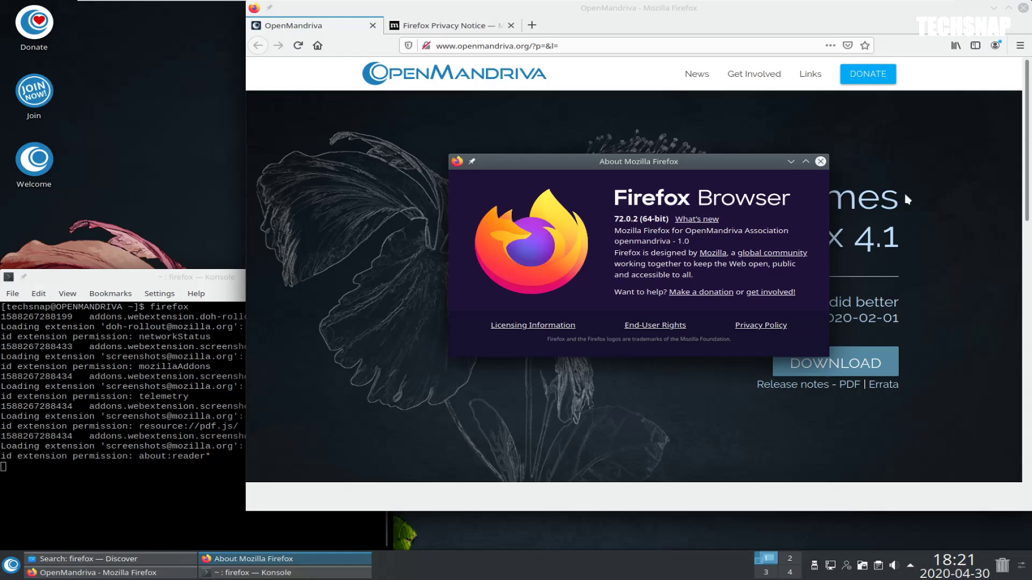
click(820, 161)
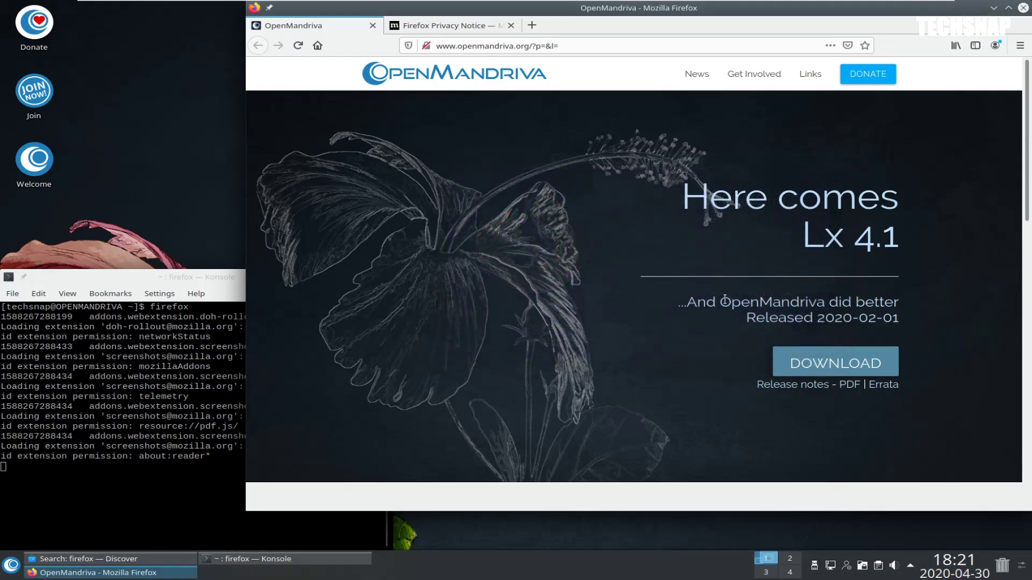
Highlight the tagline and the release date line under the Lx 4.1 heading on the OpenMandriva page.
drag(708, 301, 923, 303)
click(914, 331)
drag(898, 321, 746, 320)
Close the Konsole window running Firefox and confirm ending the running process.
click(180, 386)
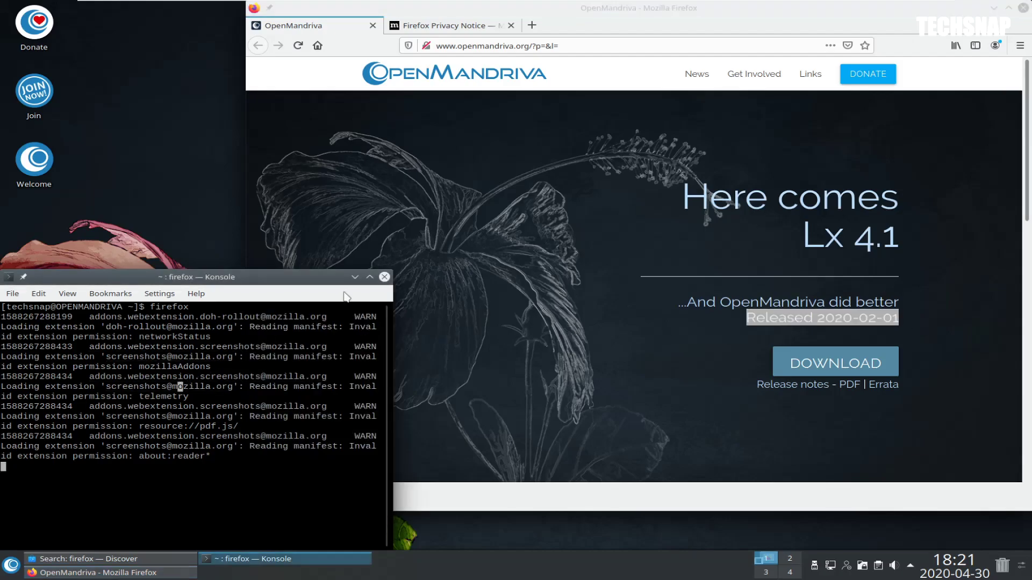
click(384, 276)
click(171, 488)
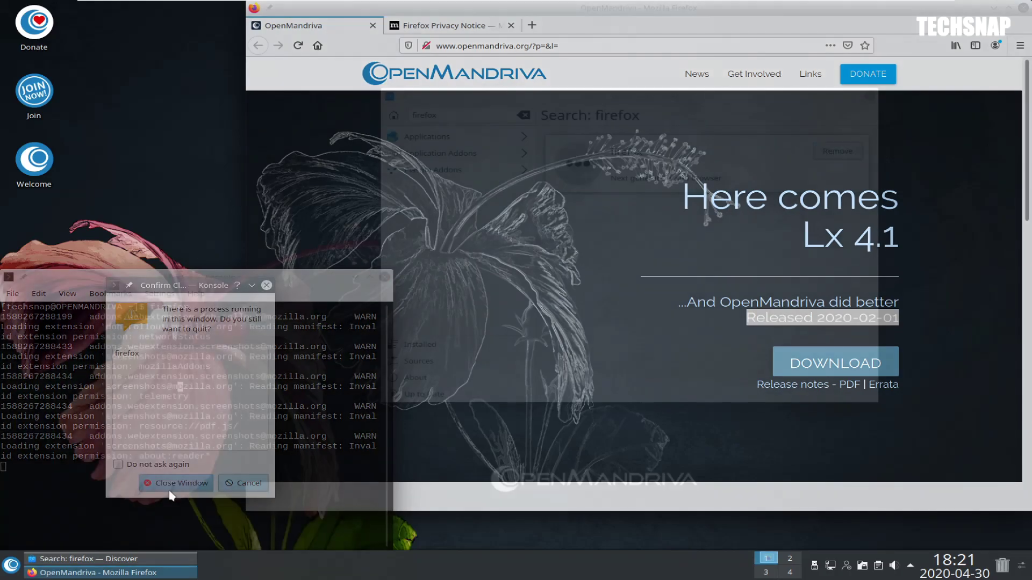
Search Discover for "vm" and for "open-vm", and look through the matching applications.
click(12, 565)
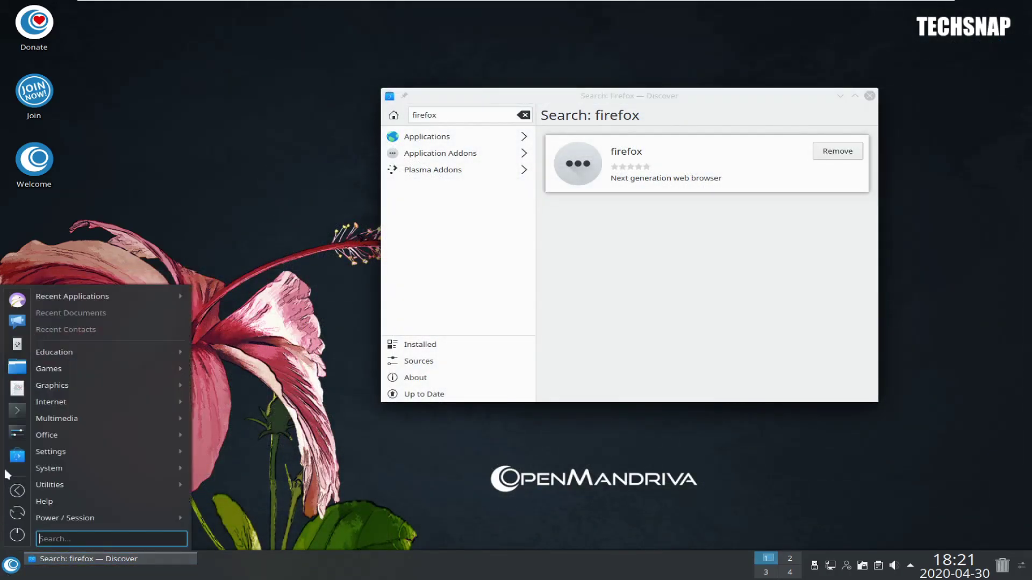
key(Escape)
double_click(457, 112)
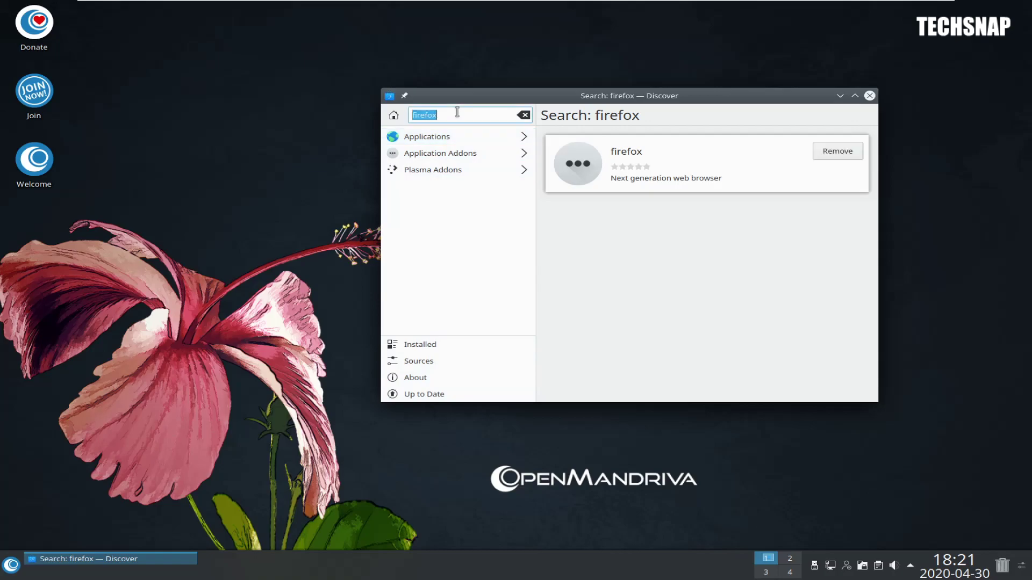
text(vmm)
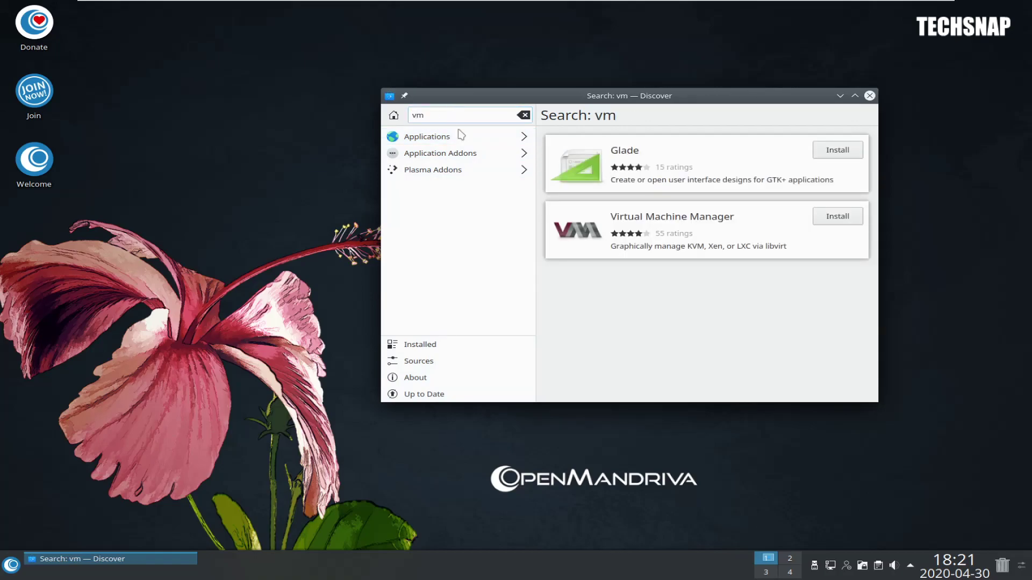
double_click(460, 113)
text(open-v)
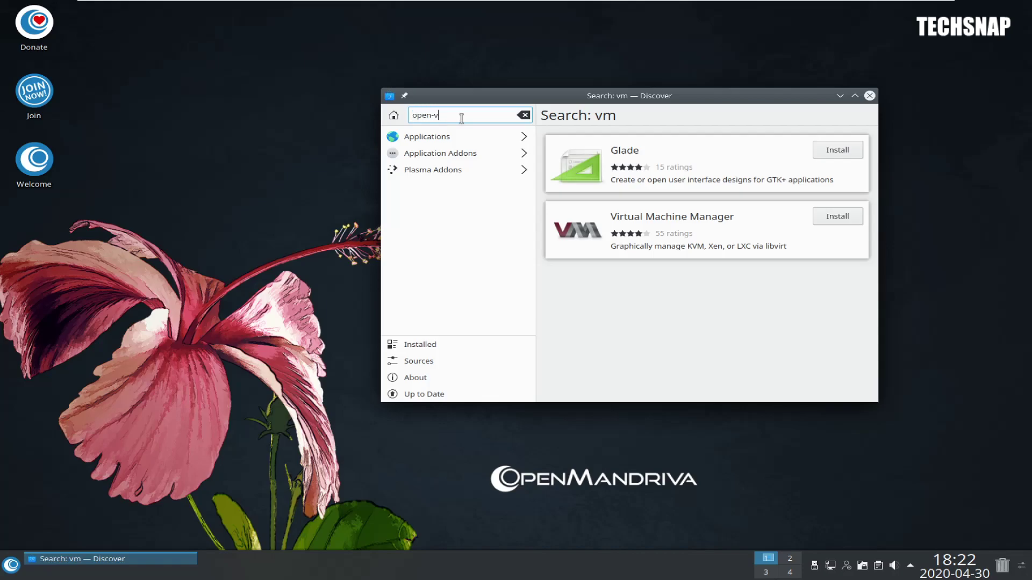
text(m)
scroll(626, 296, down, 1)
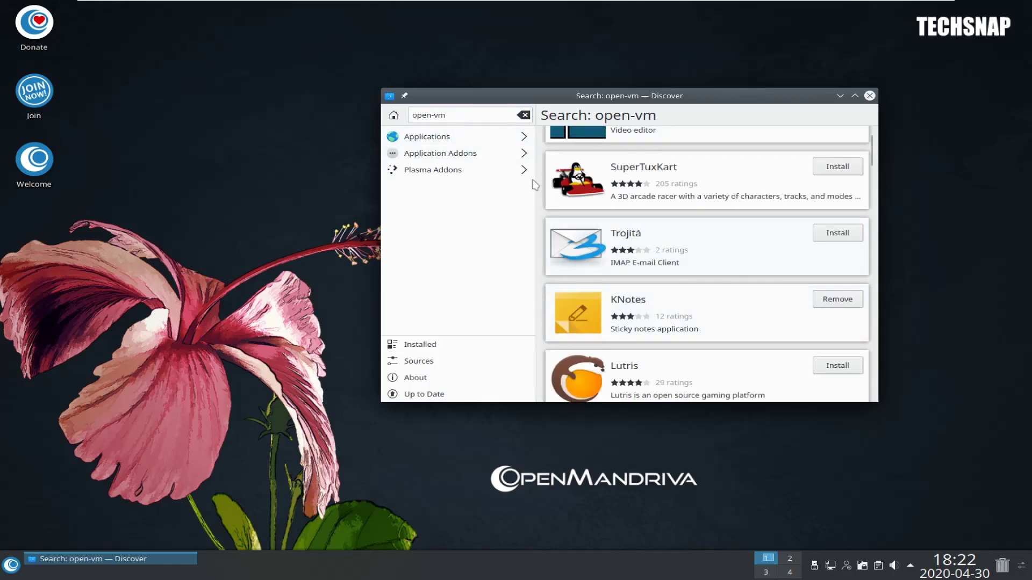
Clear the Discover search, show the software sources and maximise the window.
click(522, 115)
click(467, 363)
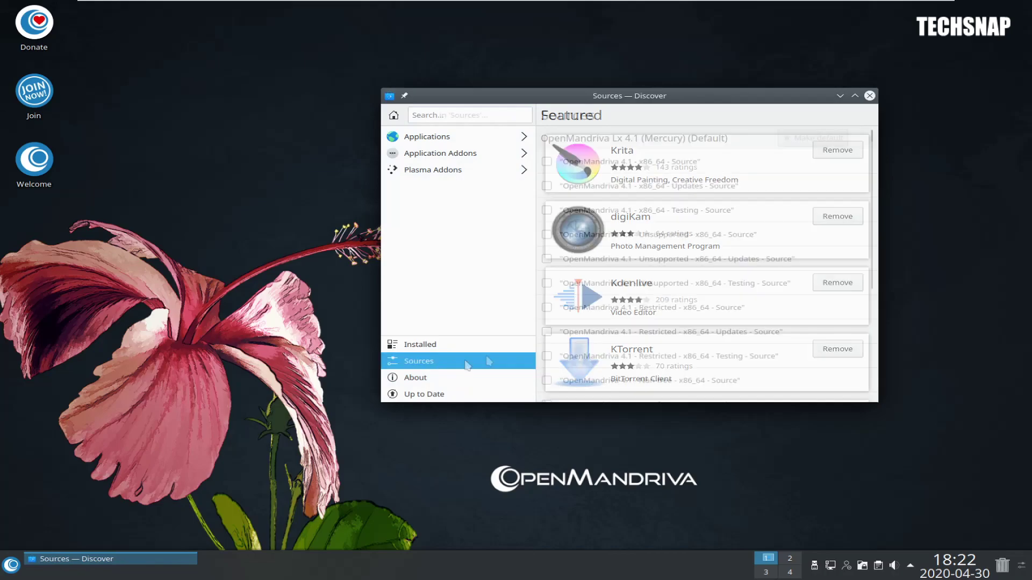
double_click(649, 100)
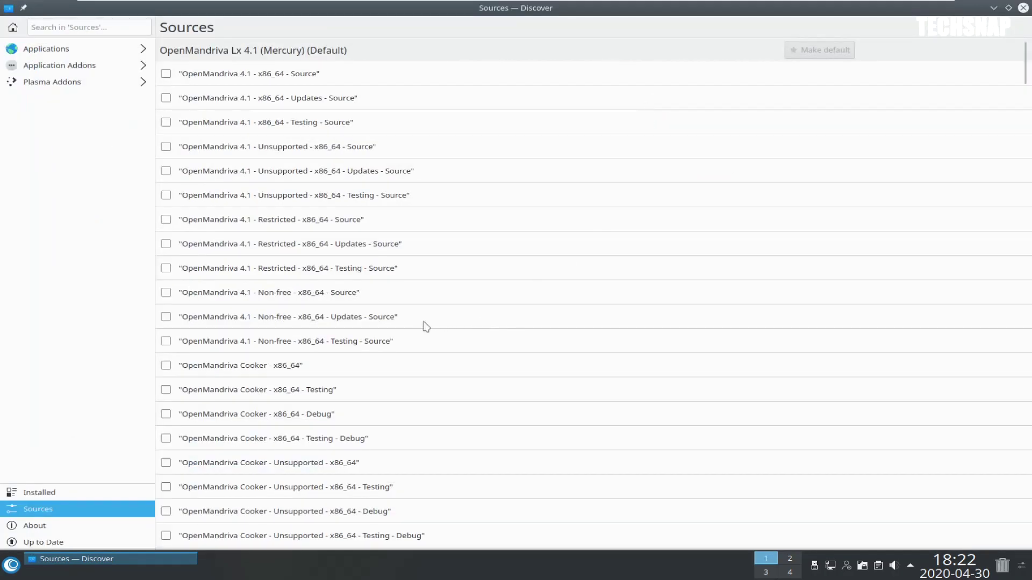
Enable the "OpenMandriva 4.1 - x86_64" source and authorise the change with the account password.
scroll(461, 370, down, 1)
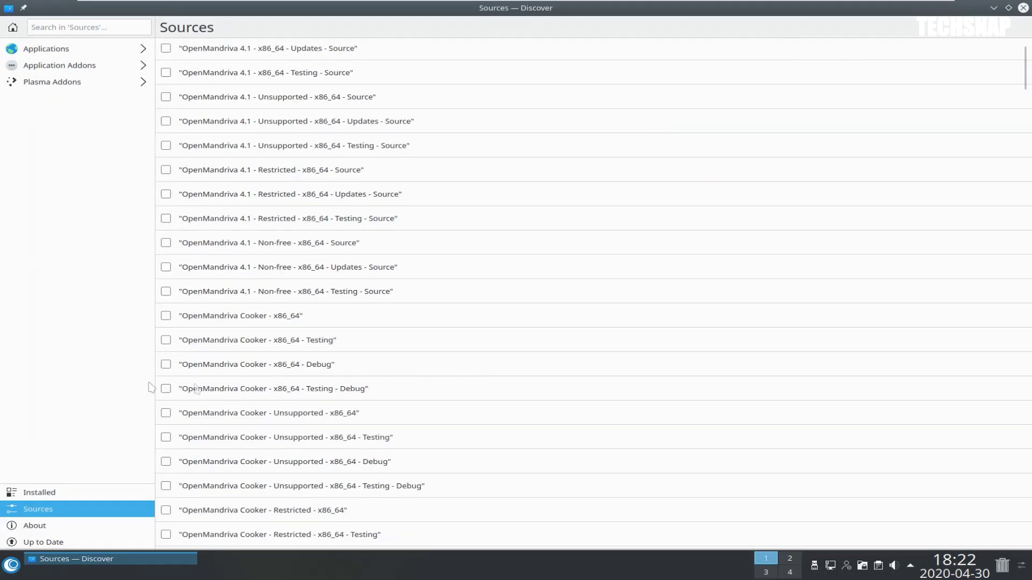
scroll(1026, 98, down, 1)
drag(1026, 99, 1021, 152)
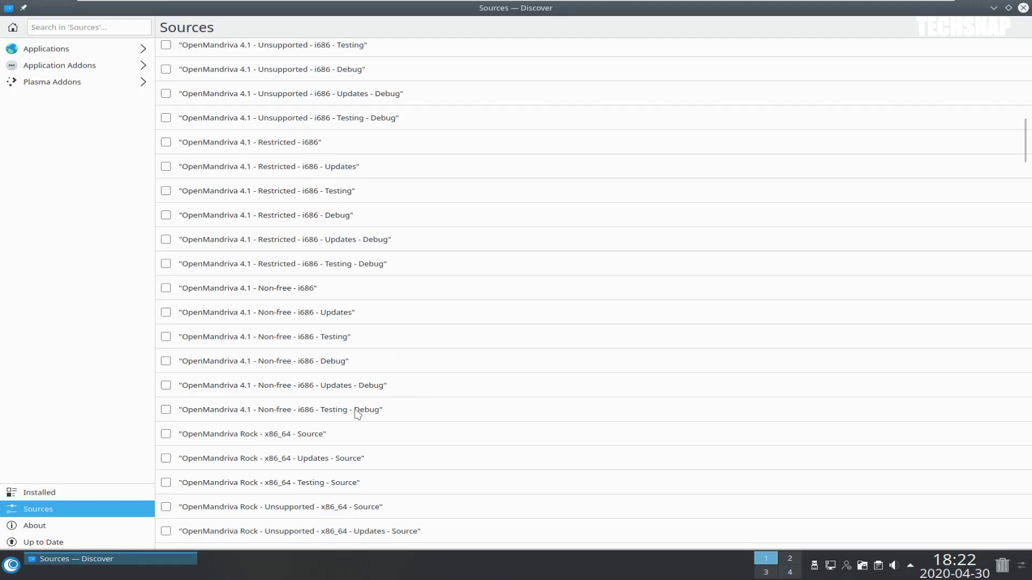
drag(1027, 168, 1015, 295)
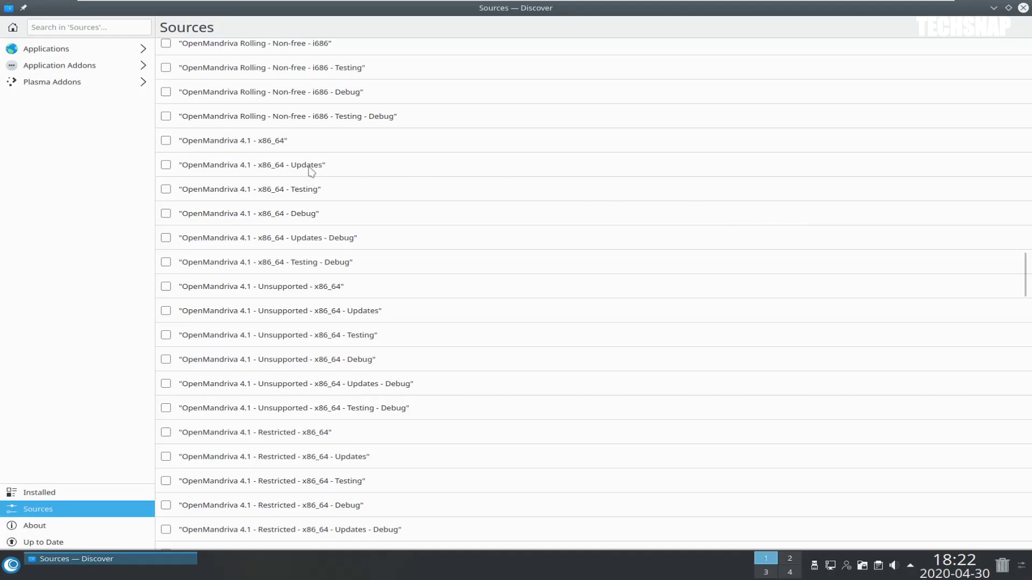
click(168, 141)
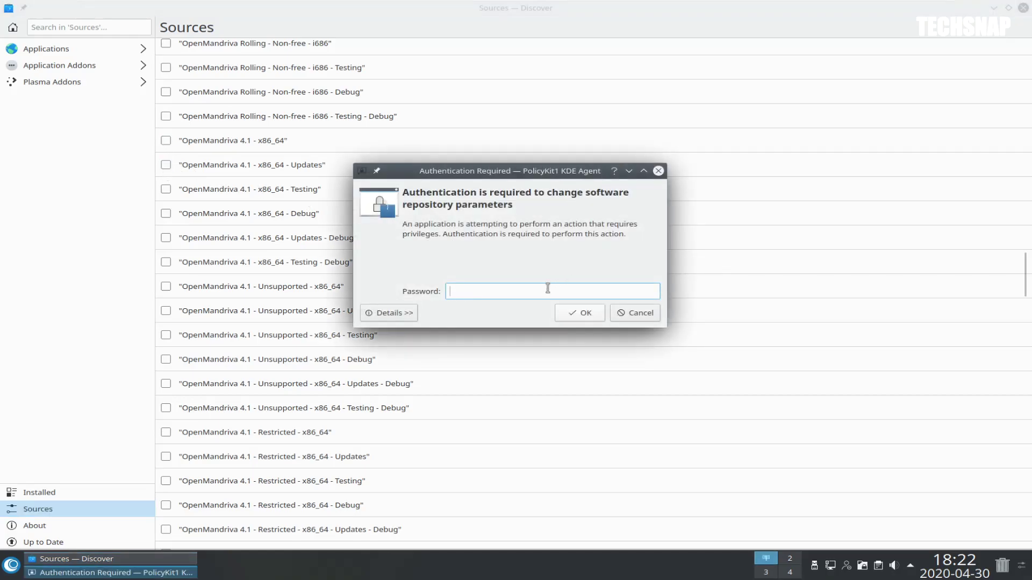
text(*******)
click(581, 313)
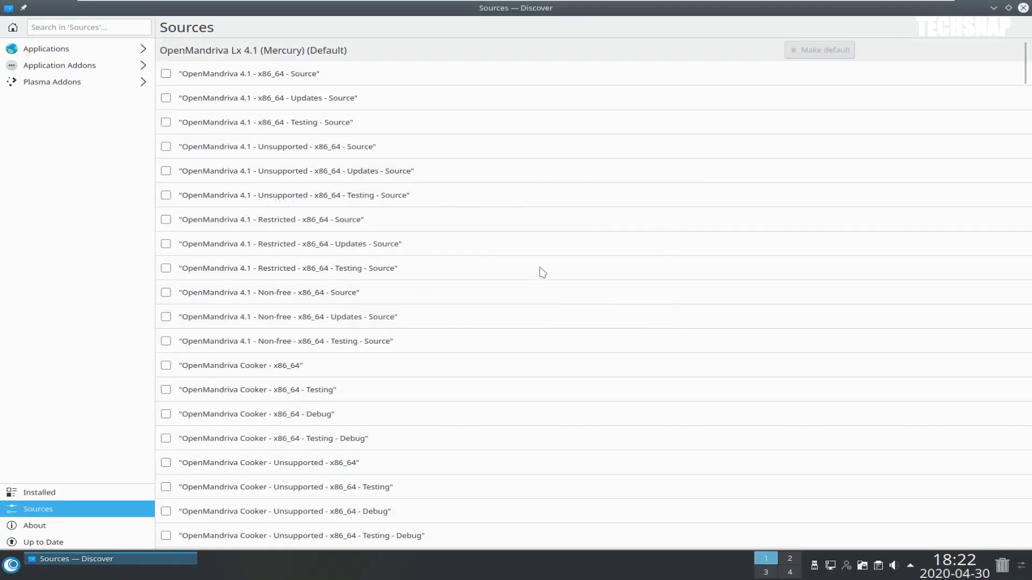
Enable the OpenMandriva 4.1 sources "x86_64 - Updates", "Restricted - x86_64" and "Restricted - x86_64 - Updates".
drag(1027, 86, 998, 283)
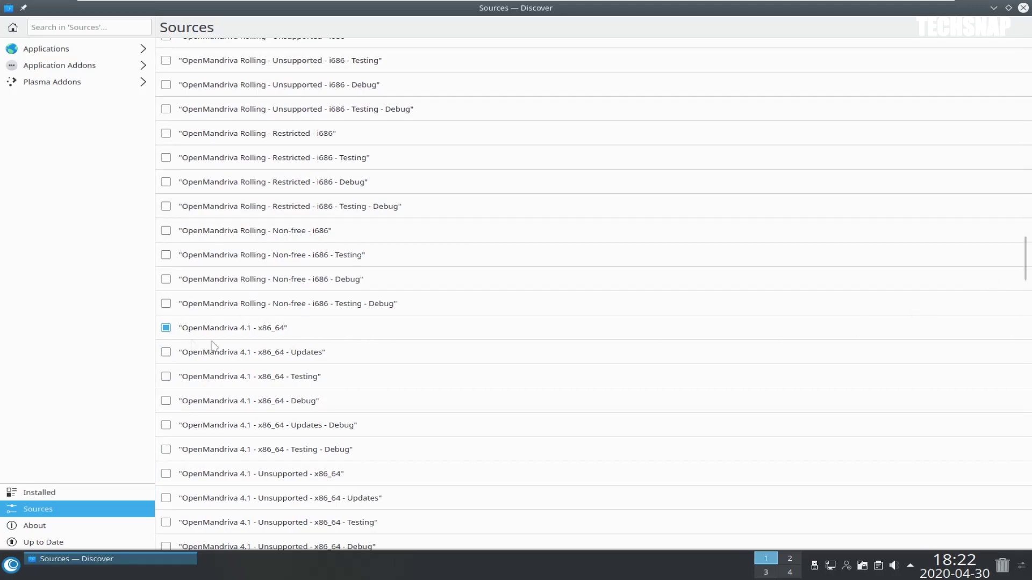
click(165, 352)
drag(1026, 79, 973, 315)
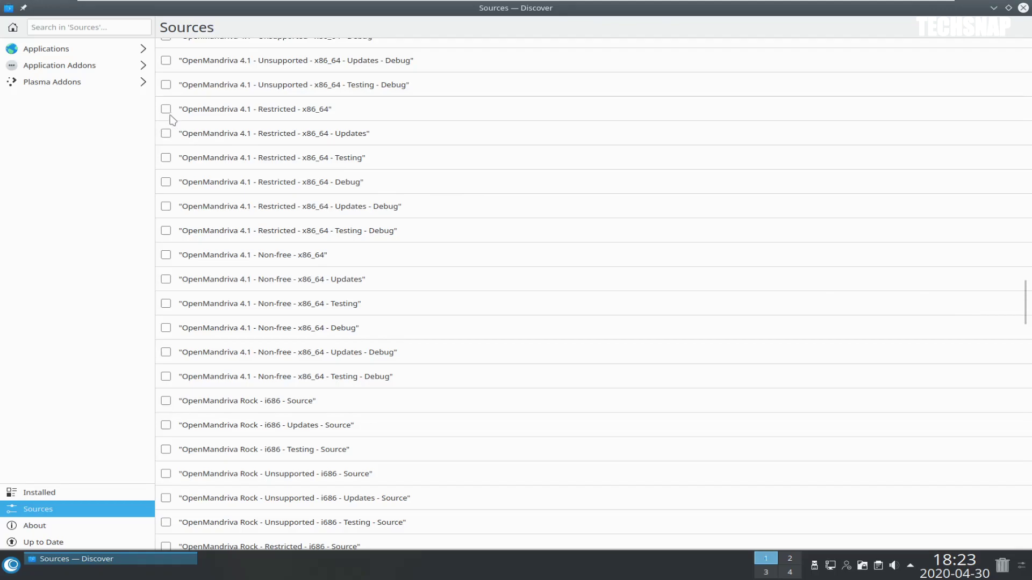
click(166, 110)
drag(1028, 100, 993, 329)
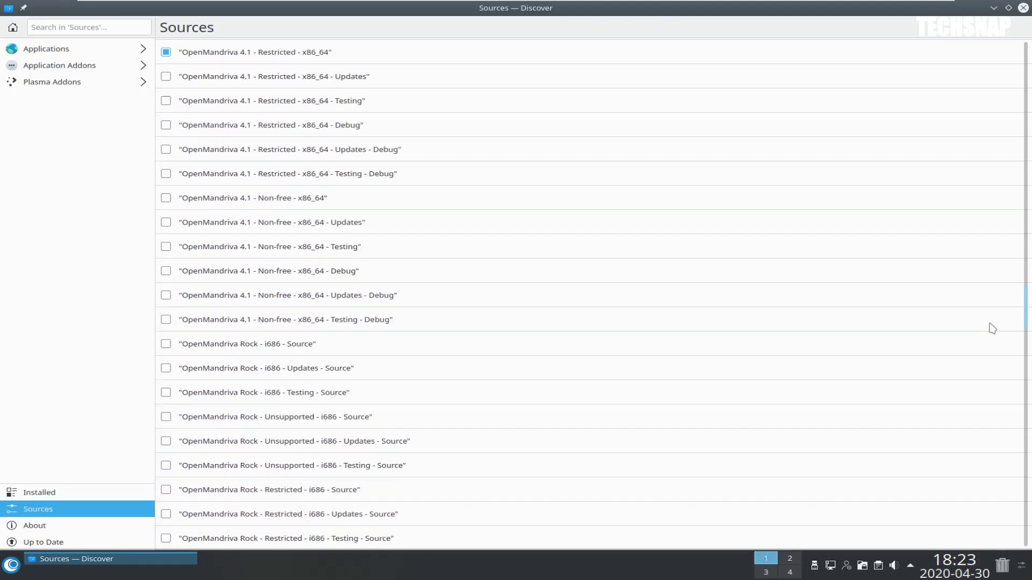
click(166, 76)
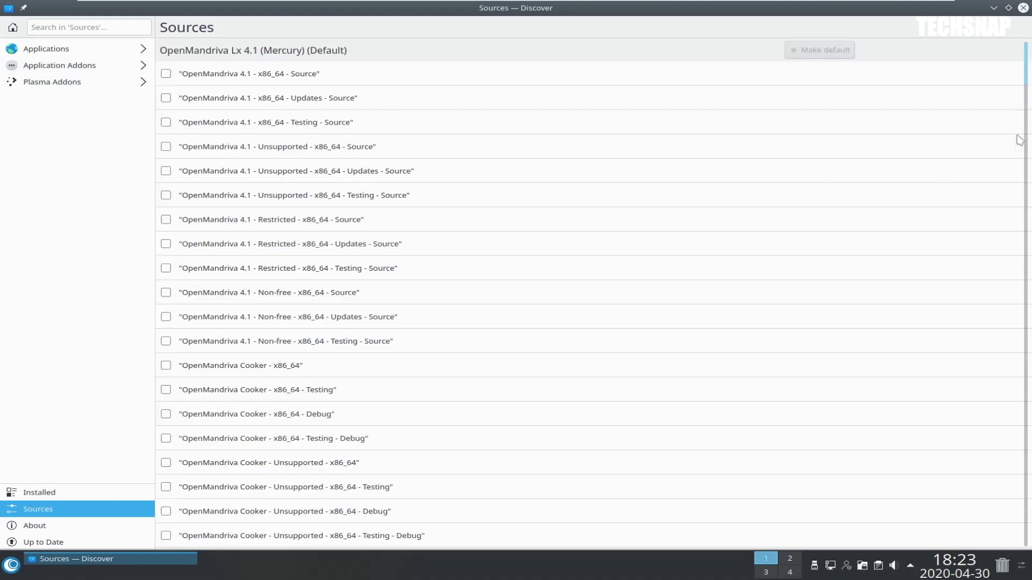
Enable the "OpenMandriva 4.1 - Non-free - x86_64" source and look through the remaining sources in the list.
drag(1026, 82, 1017, 297)
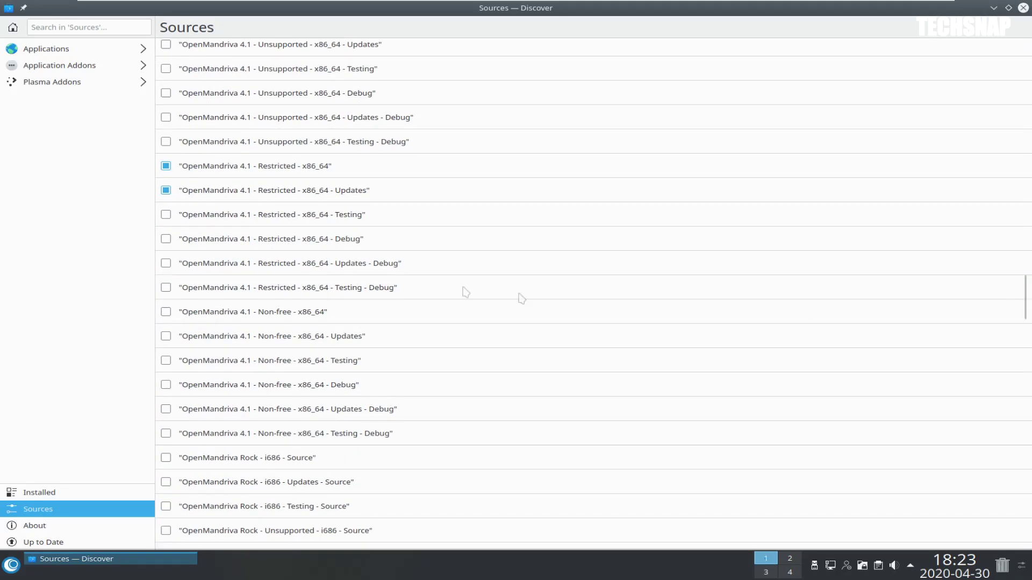
click(166, 312)
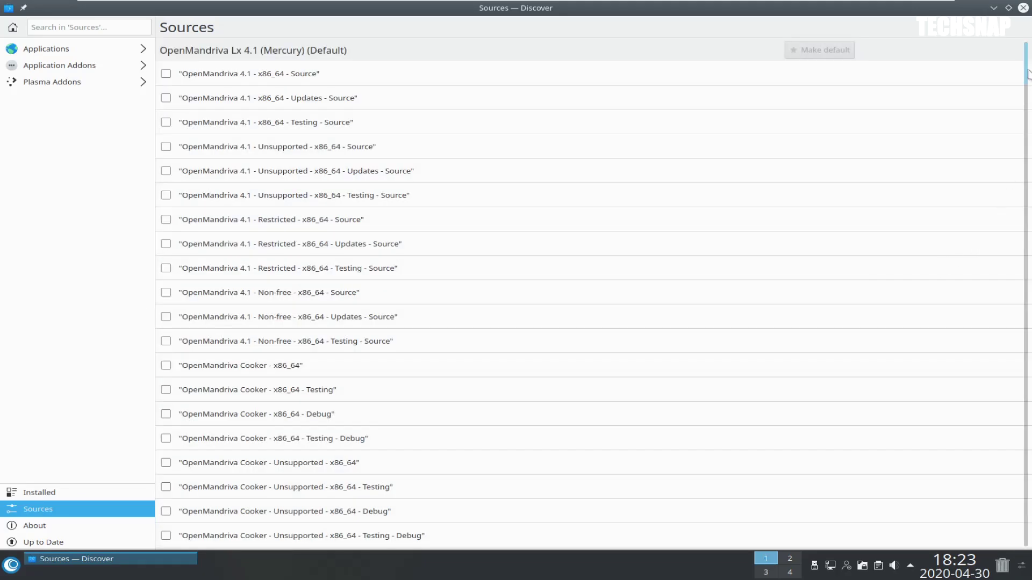
drag(1027, 72, 1000, 564)
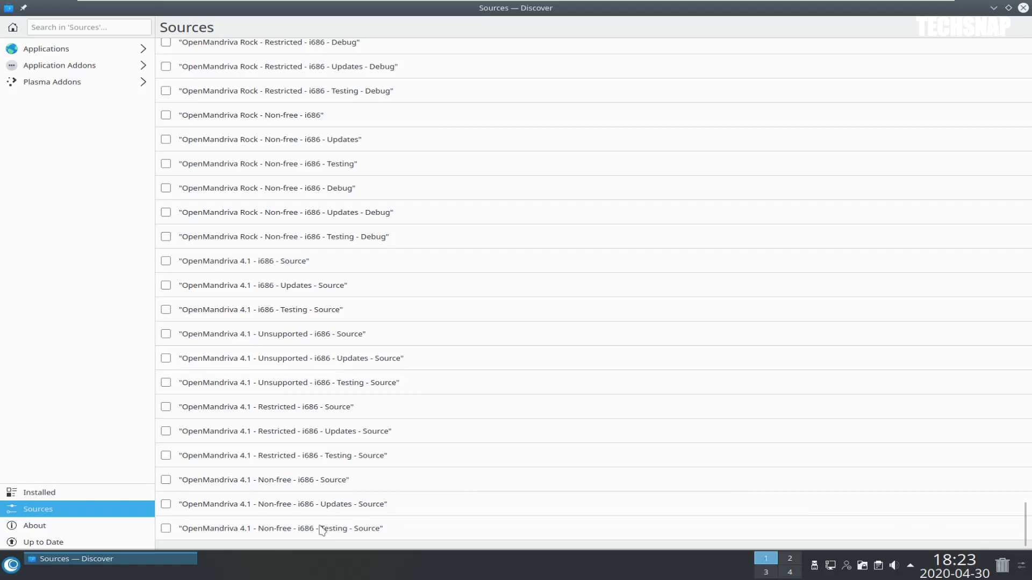
scroll(376, 441, up, 1)
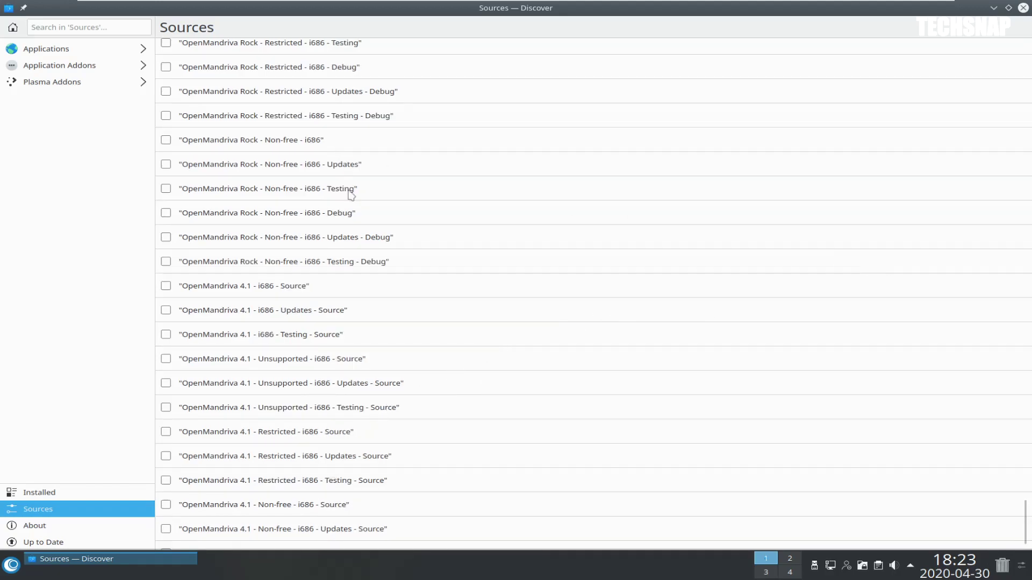
Check Discover for available updates and show the installed software.
click(43, 542)
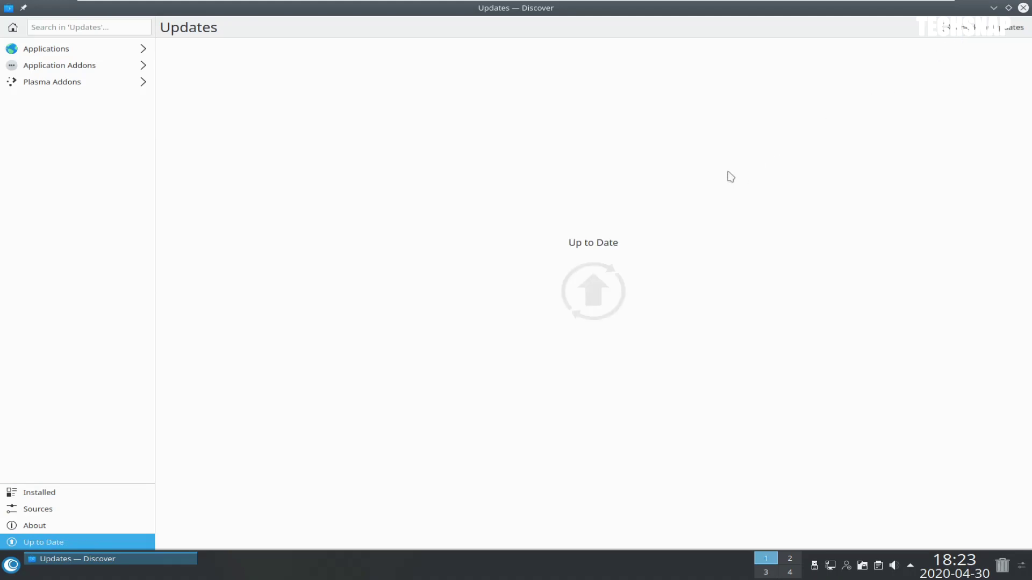
click(33, 497)
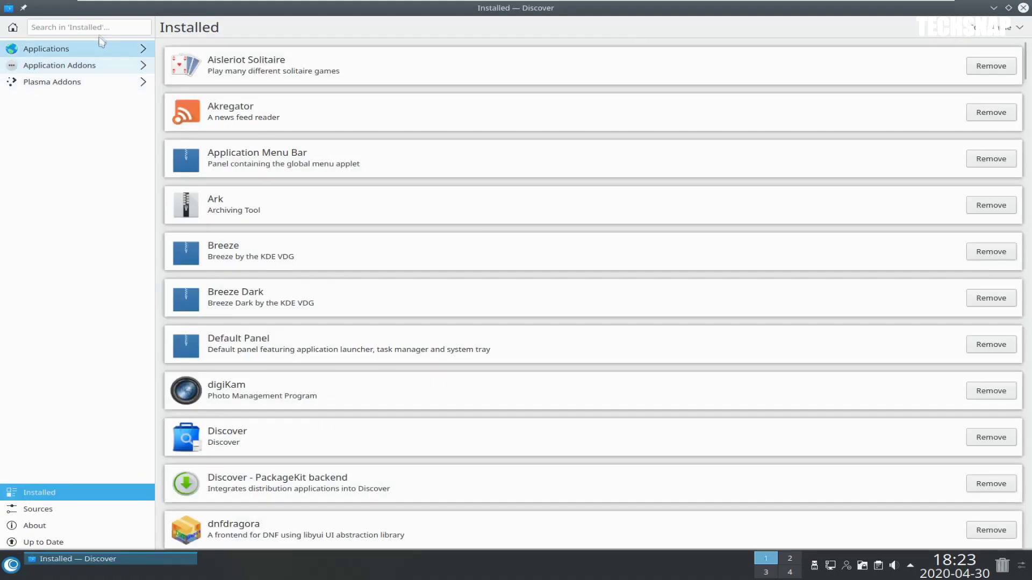
Open Konsole and run "sudo dnf install open-vm-tools", authorising it with the account password.
click(11, 565)
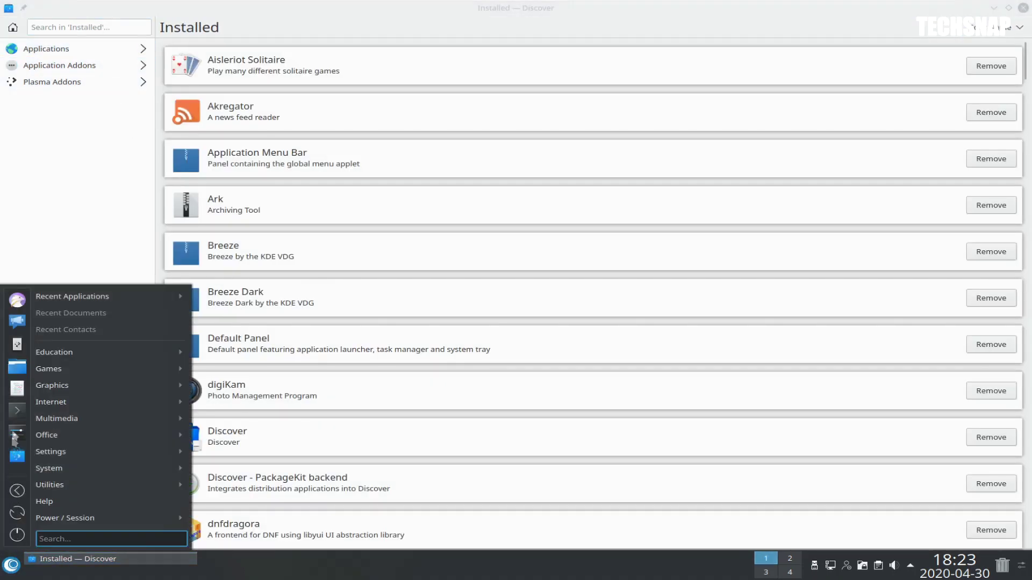
click(16, 422)
drag(245, 16, 436, 76)
text(sudo )
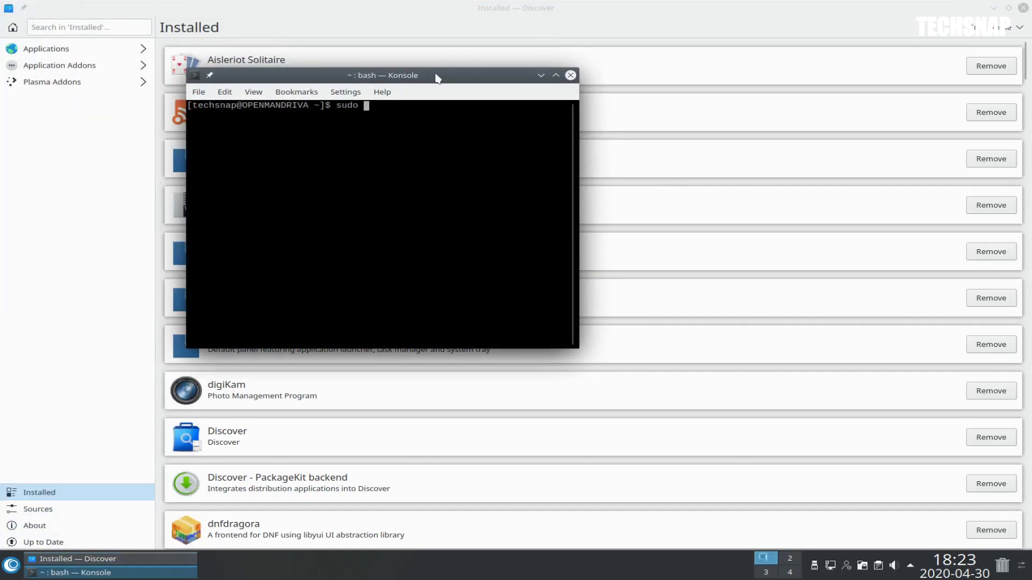
text(dnf install open-vm-tools)
key(Return)
key(Return)
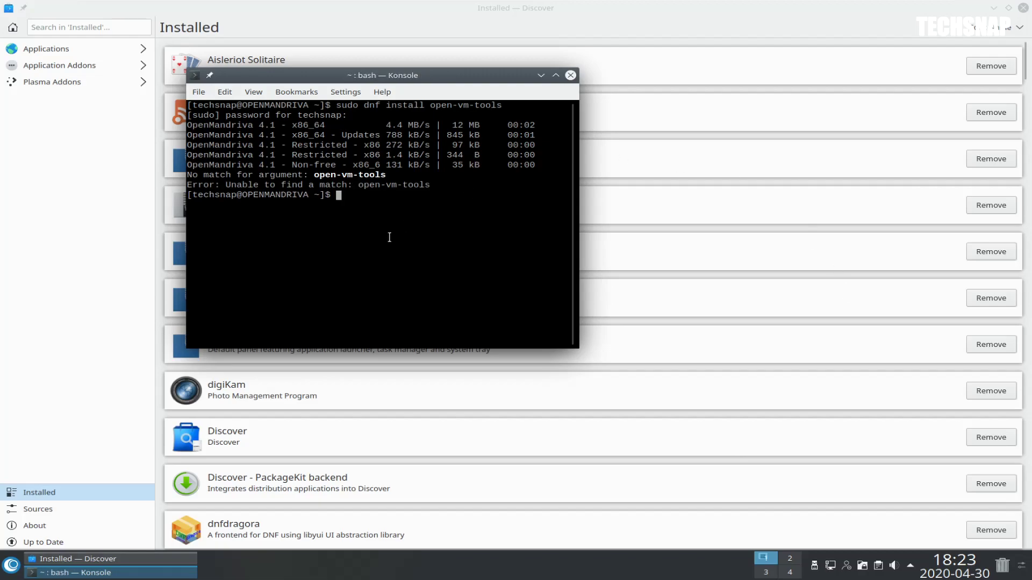
Run "sudo dnf install open-vm-tools-desktop" by extending the previous command.
key(Up)
text(-desktop)
key(Return)
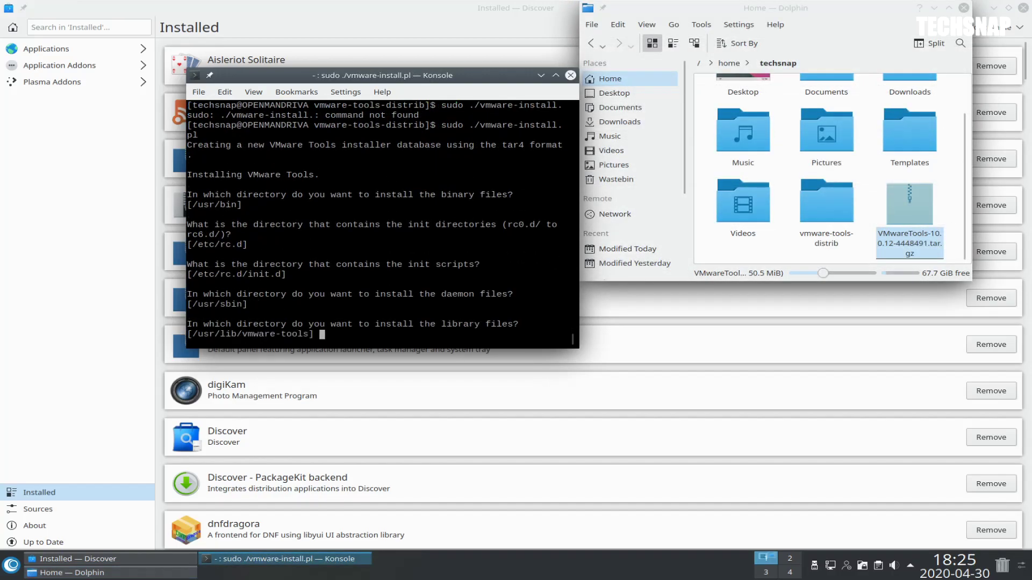
Accept the VMware Tools installer's default library and documentation directories and let it create both paths.
key(Return)
key(Return)
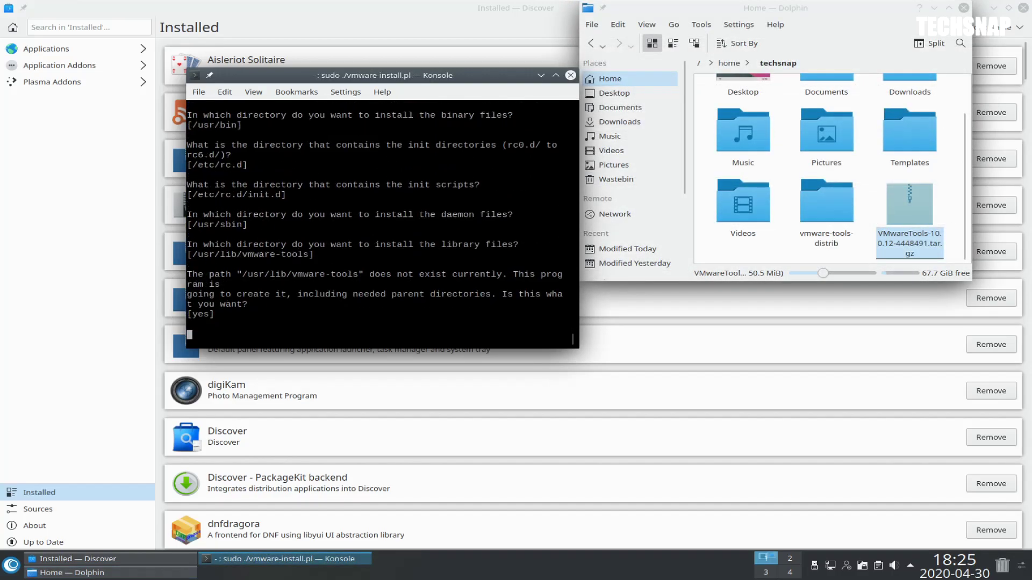
key(Return)
key(Return)
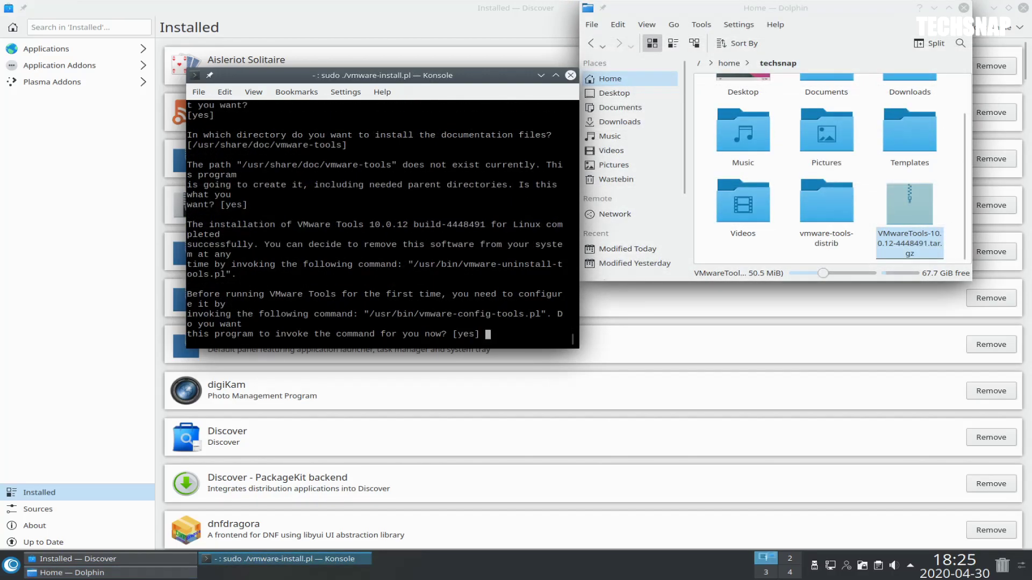
Launch the VMware Tools configuration and accept the default answers for shared folders, vmblock, automatic kernel modules, Thinprint and Guest Authentication.
key(Return)
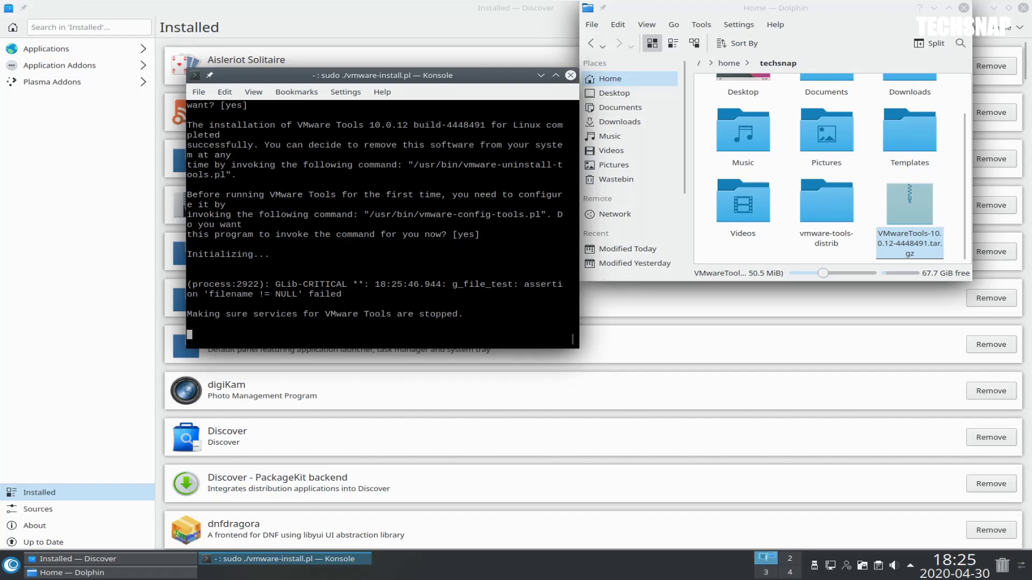
key(Return)
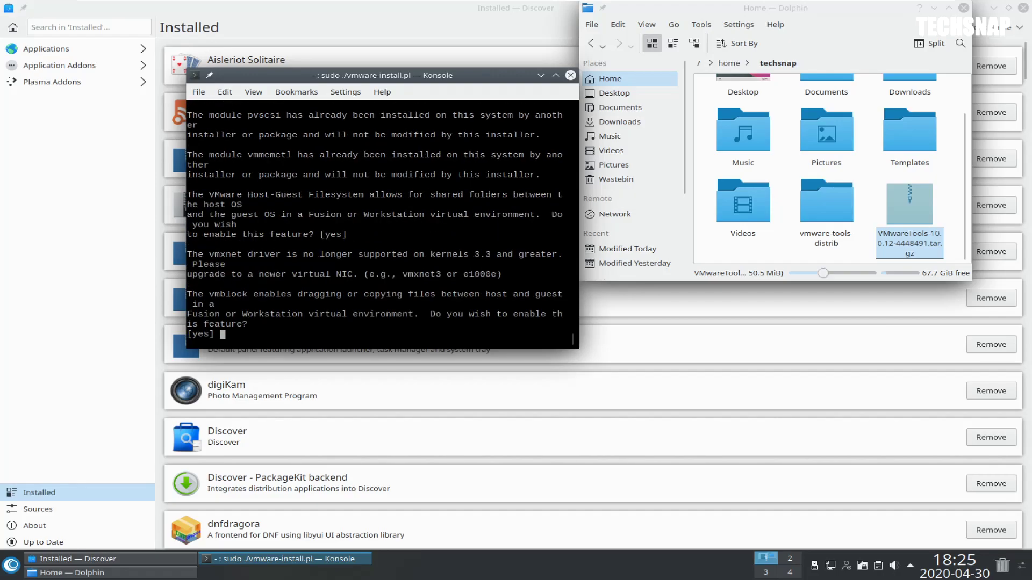
key(Return)
key(Return)
key(Return)
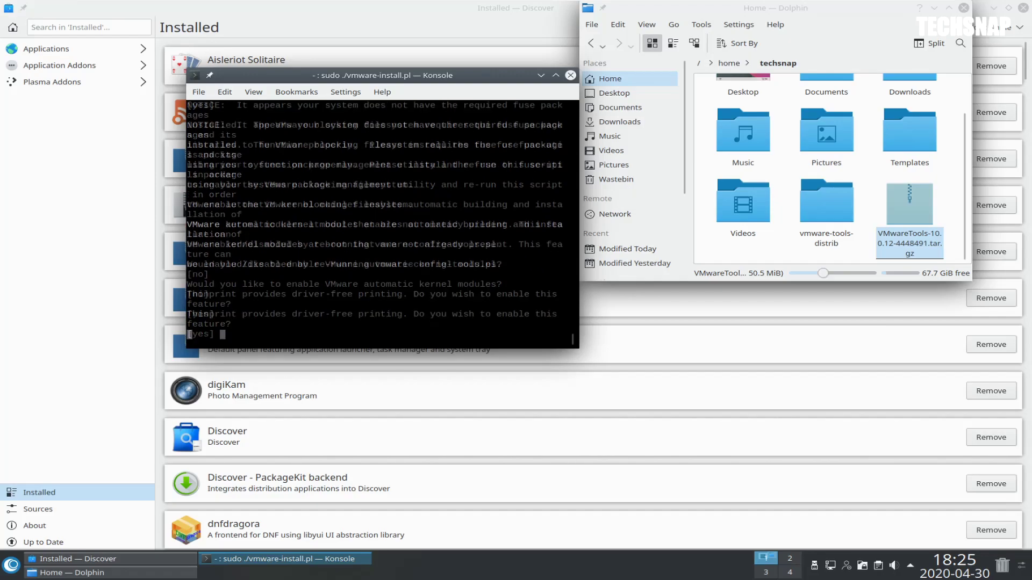
key(Return)
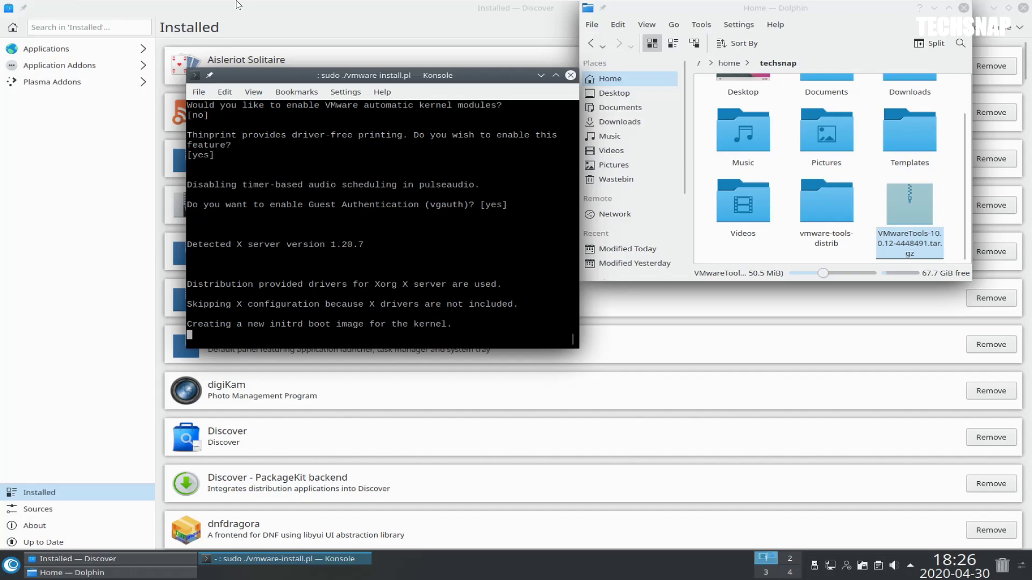
Switch the virtual machine's display stretching off and back on in VMware.
mouse_move(163, 10)
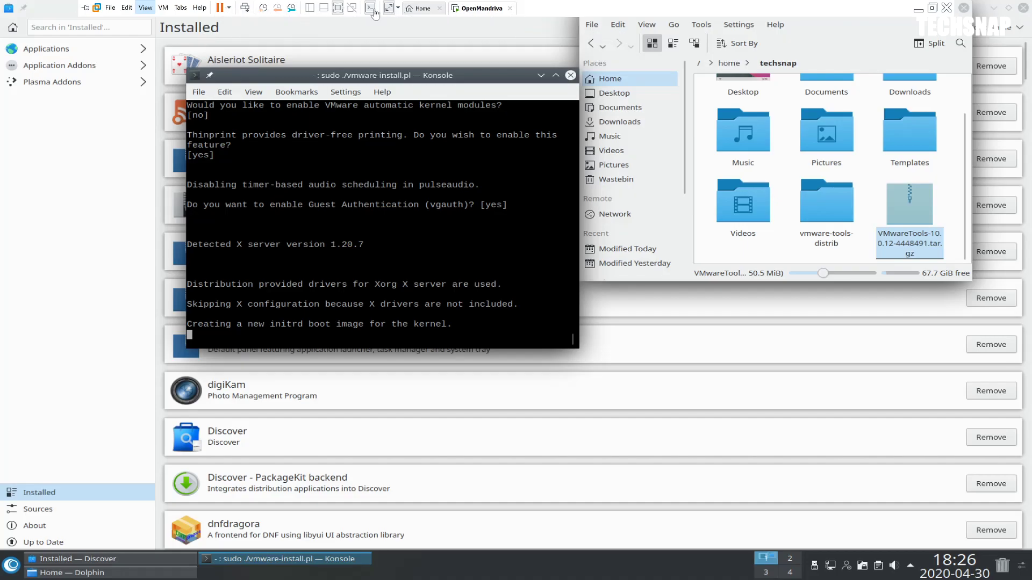
click(390, 9)
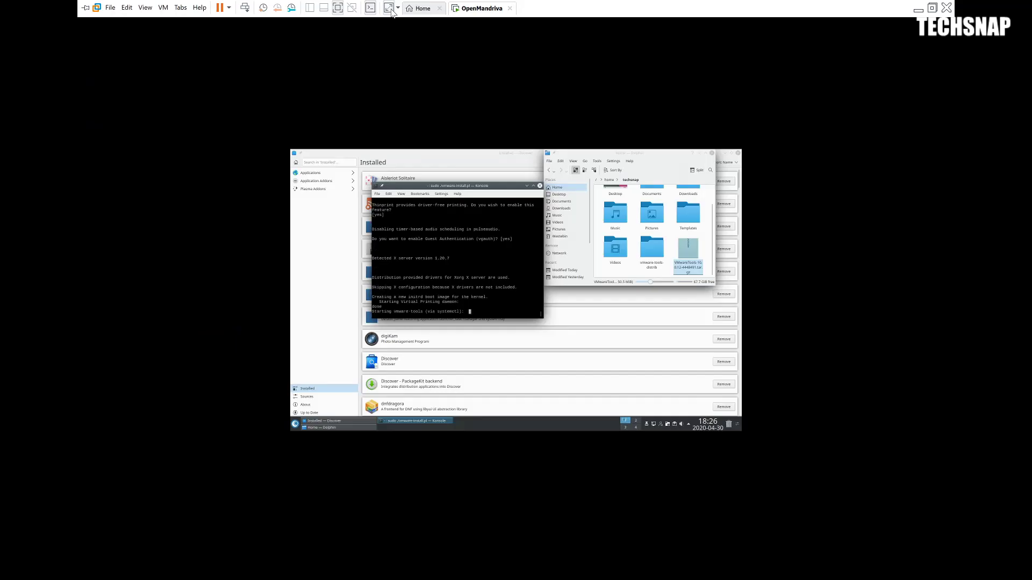
click(390, 9)
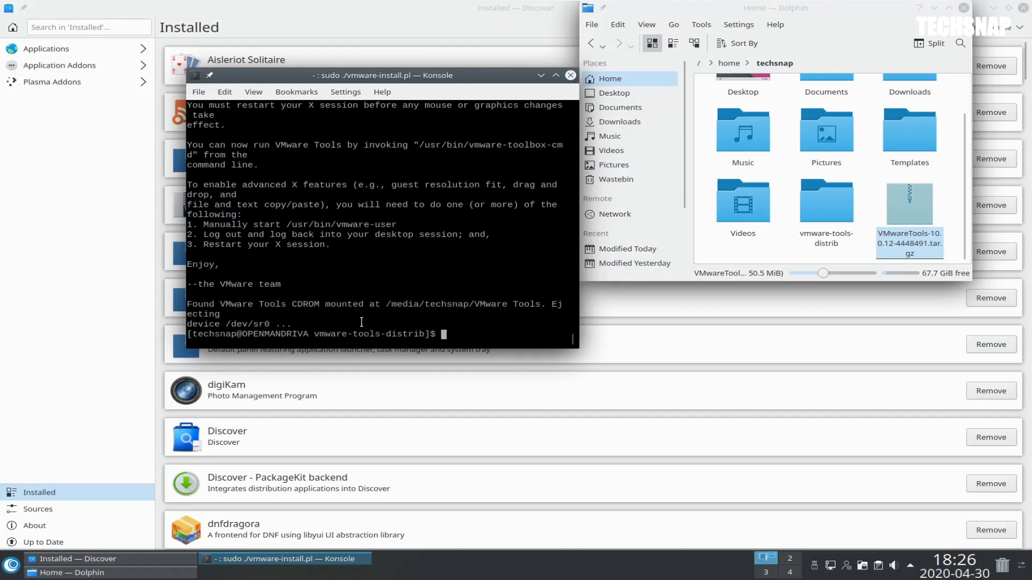
Reboot the guest with "sudo reboot" and turn off display stretching for the virtual machine in VMware.
text(sudo reboot)
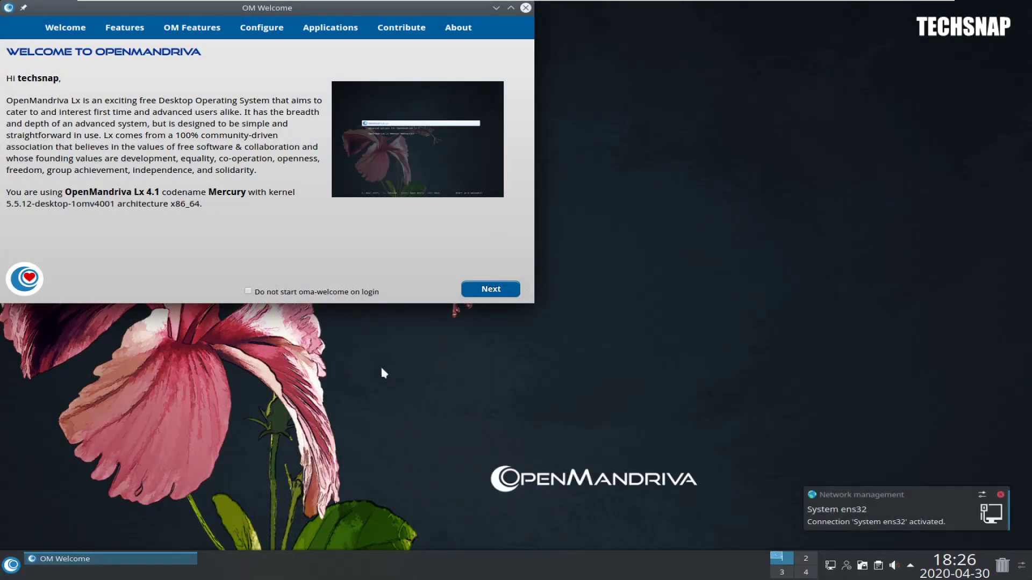
mouse_move(693, 2)
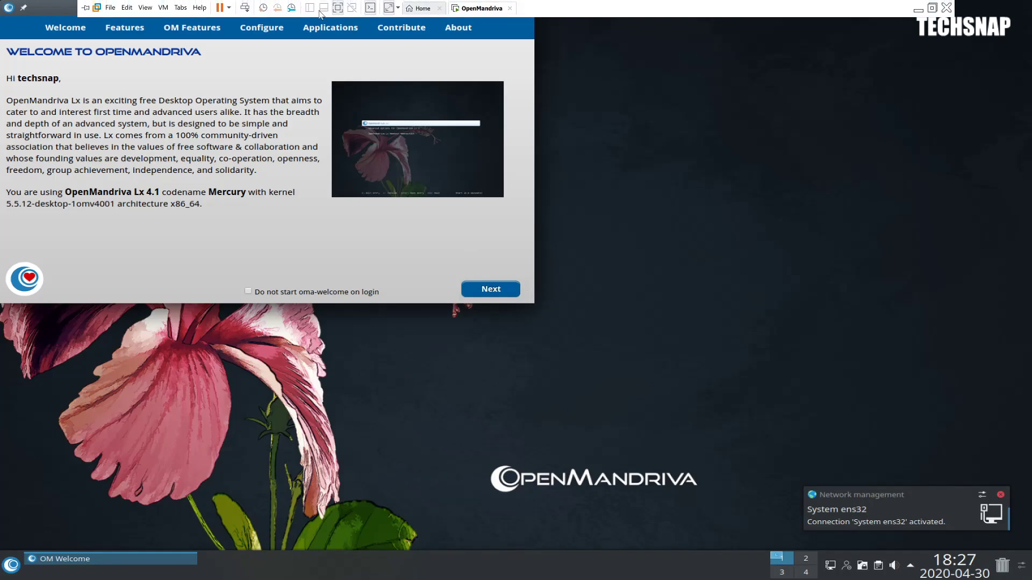
click(389, 8)
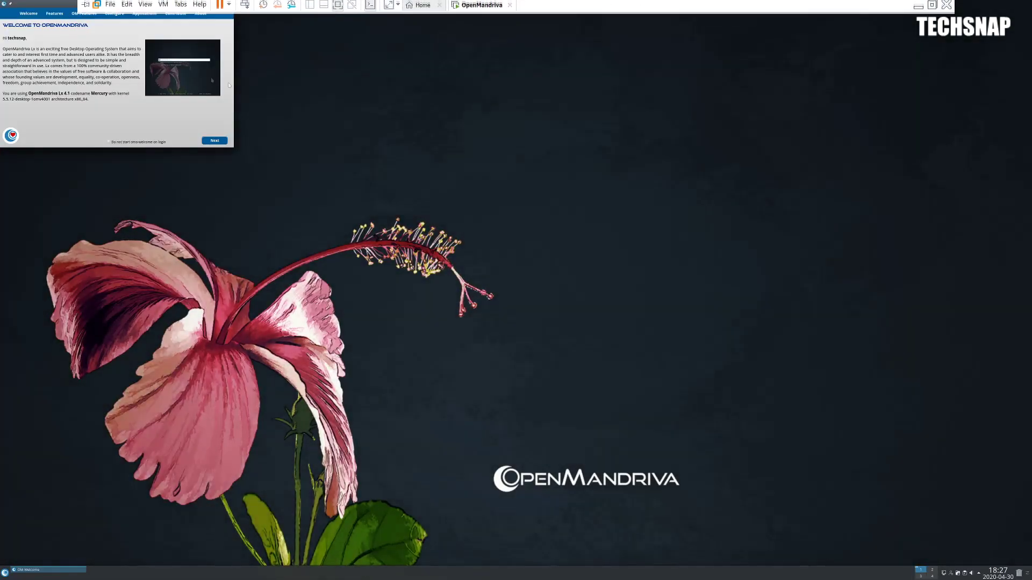
Open Display Configuration in System Settings, set the global scale to 2.0x and apply it.
click(5, 572)
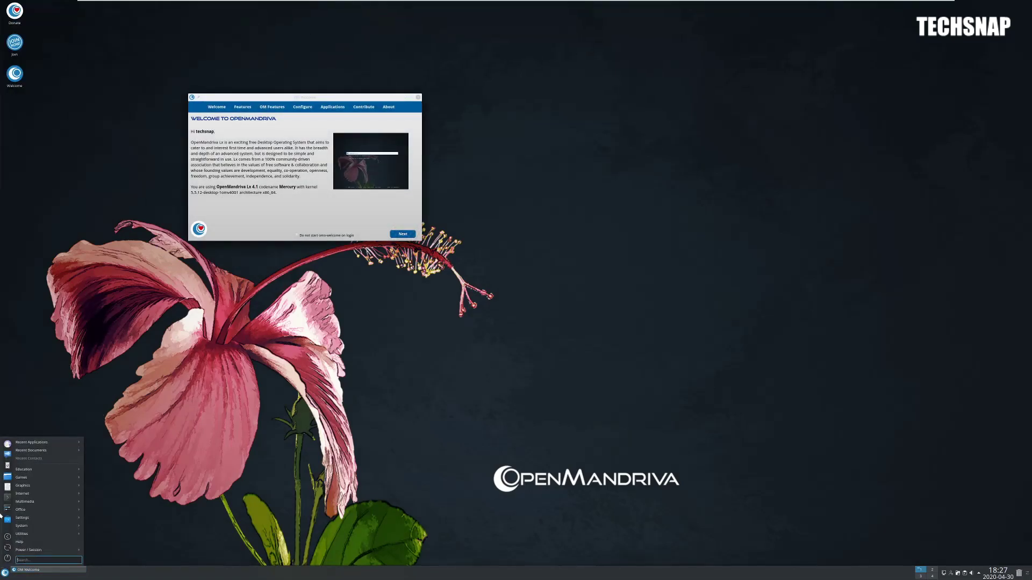
click(7, 519)
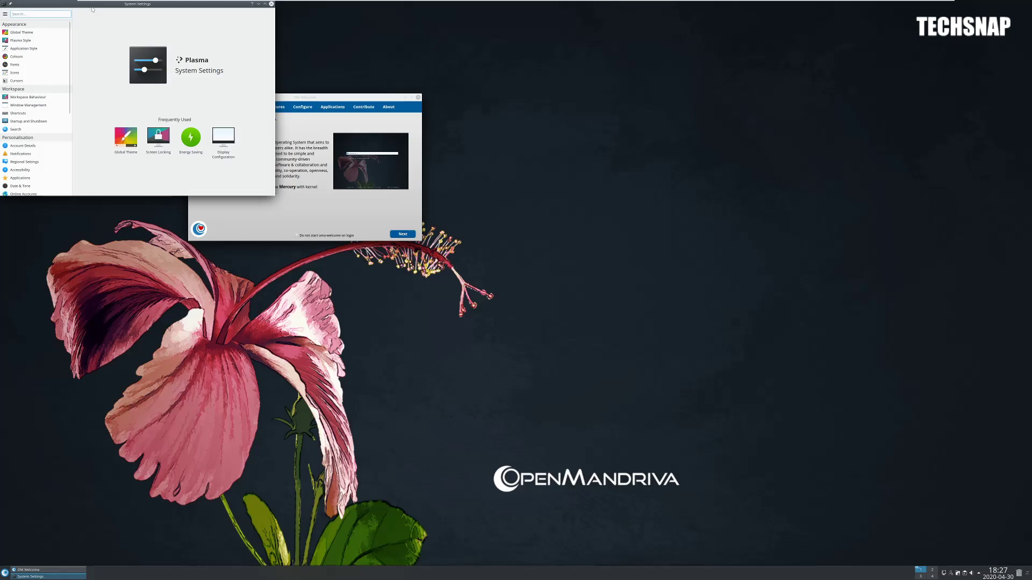
drag(92, 8, 411, 171)
click(349, 260)
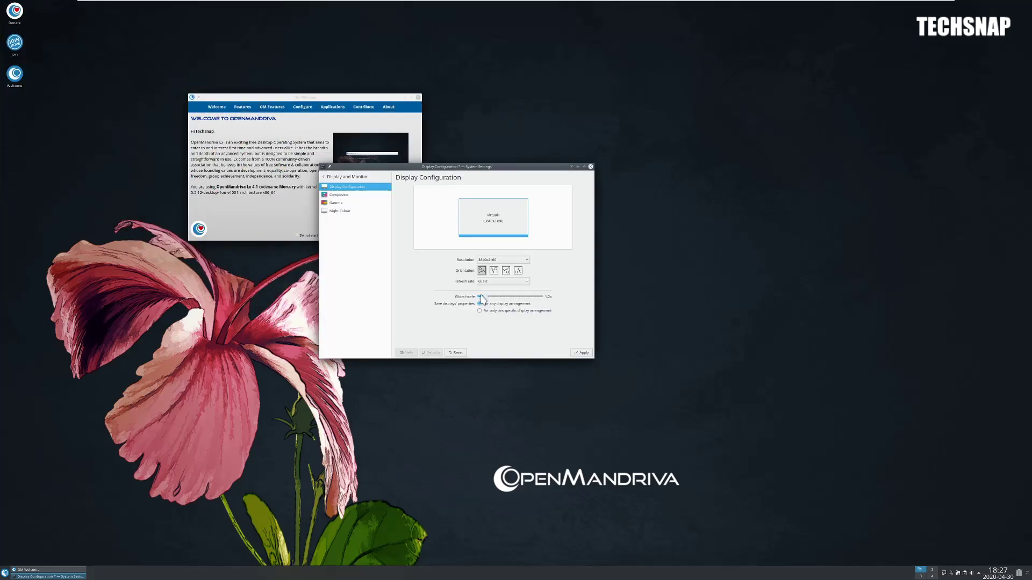
drag(484, 299, 516, 300)
click(584, 353)
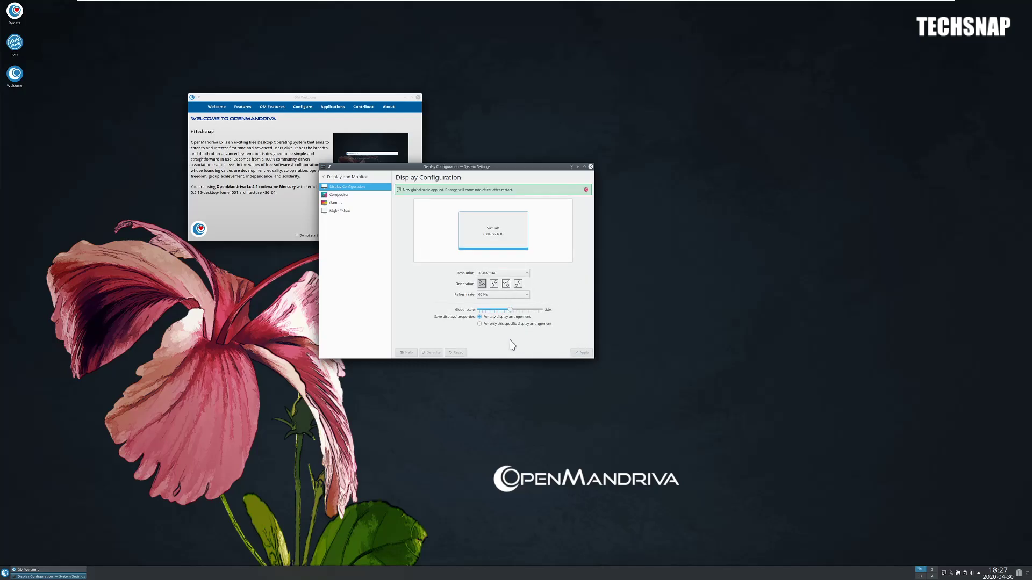
Minimise System Settings, log out of the desktop session and log back in with the account password.
click(51, 577)
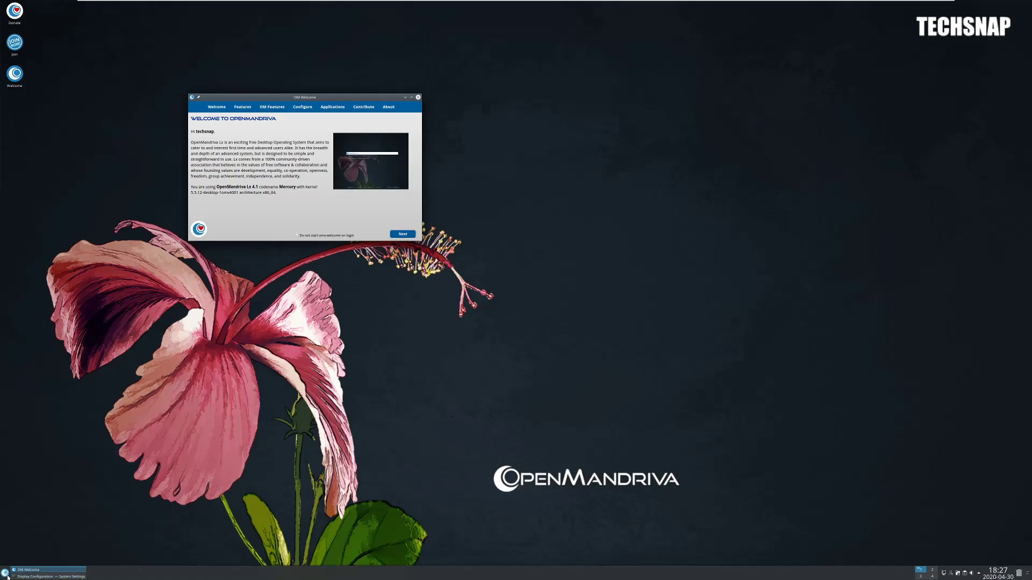
click(5, 573)
click(37, 559)
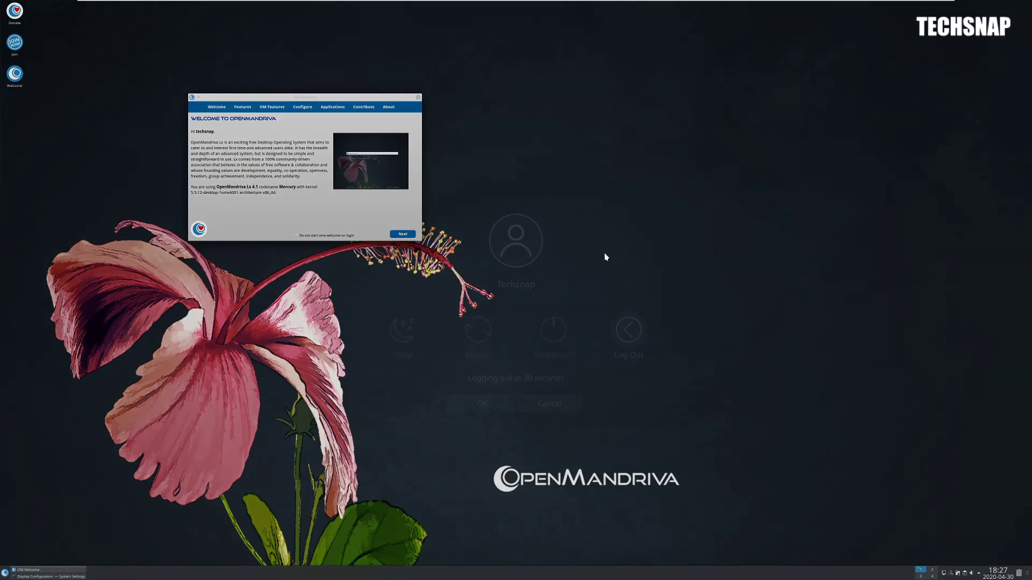
click(628, 329)
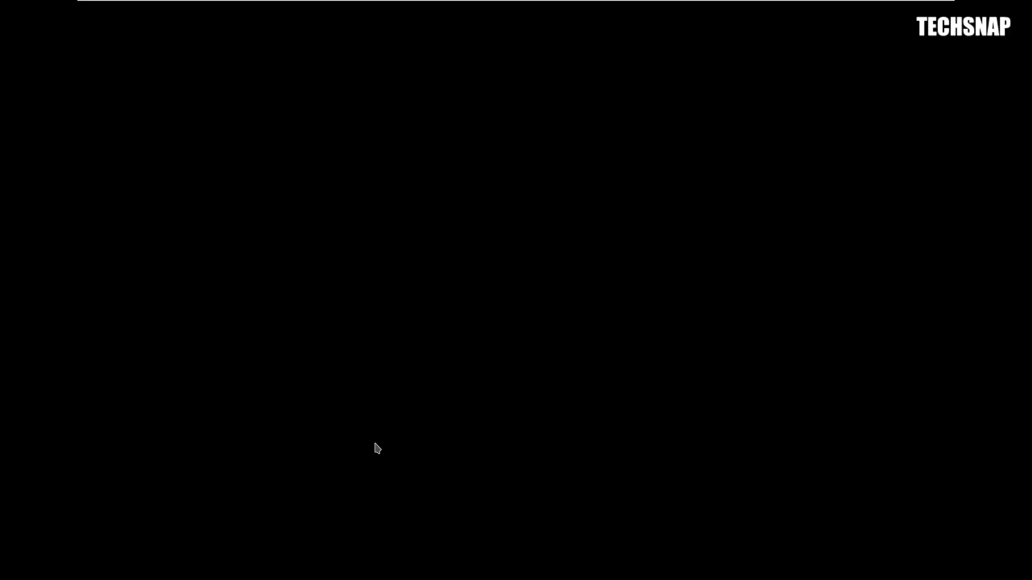
key(Return)
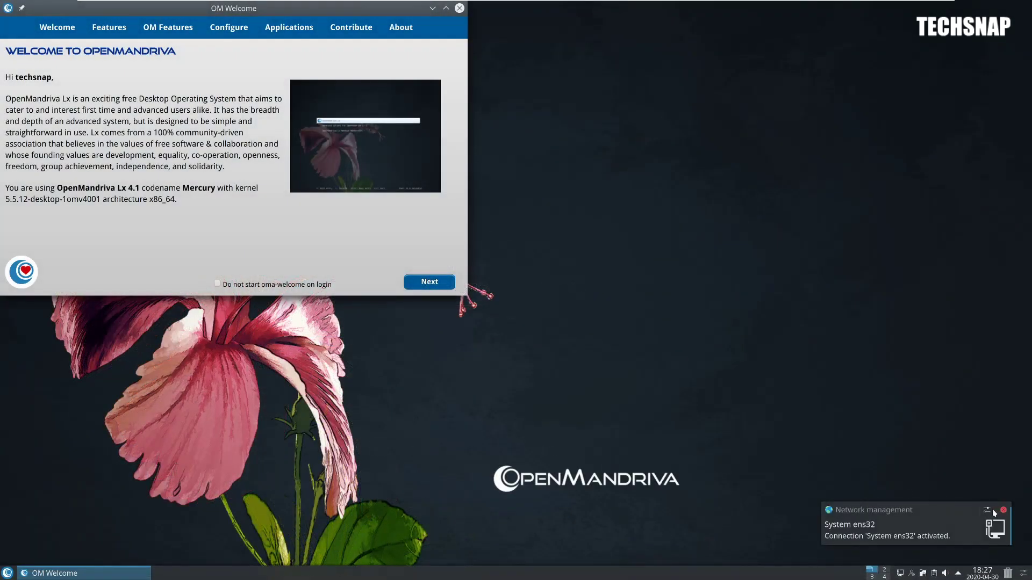
Open System Settings, view the About KDE information and close it.
click(7, 572)
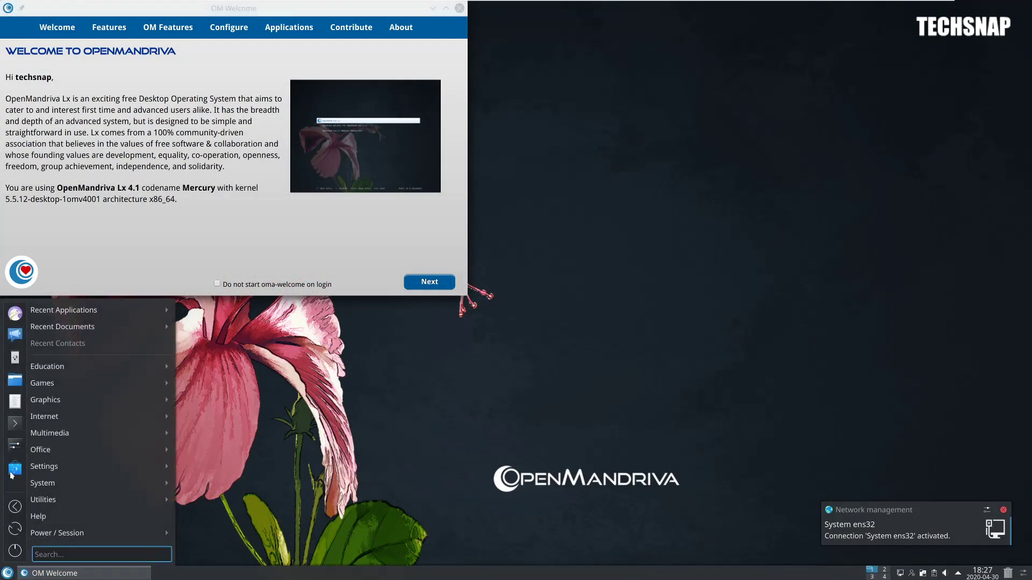
click(15, 446)
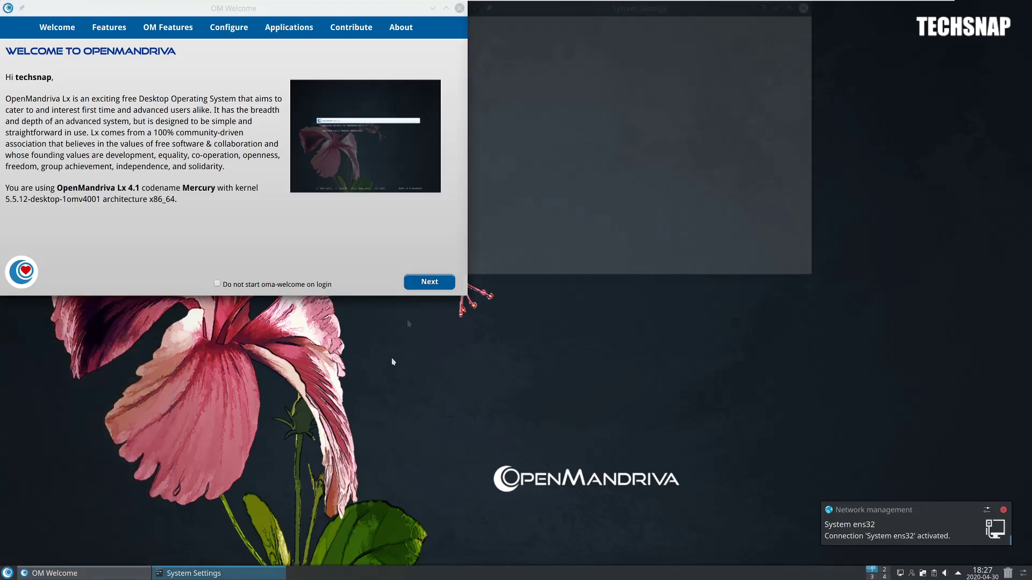
click(477, 28)
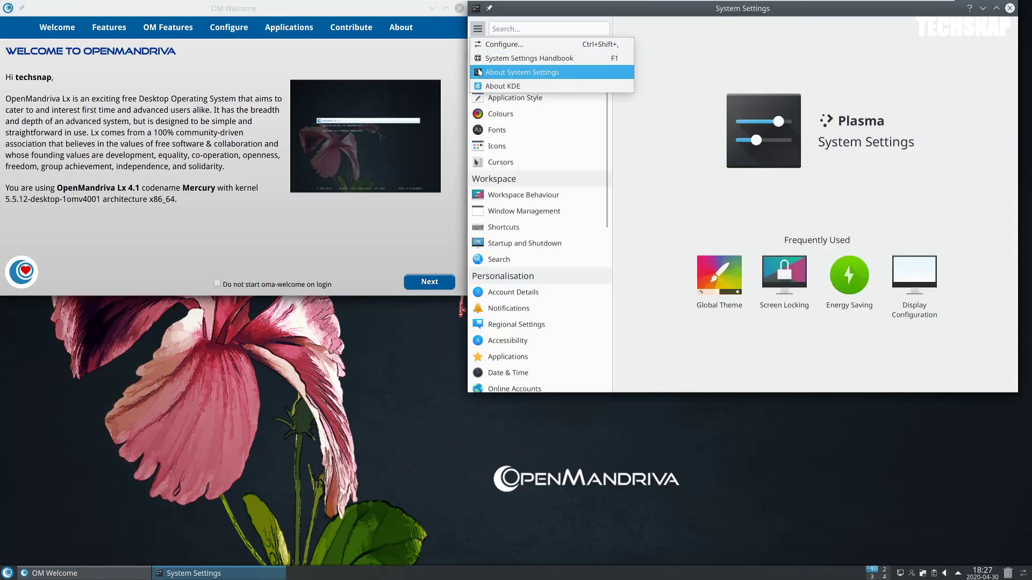
click(499, 85)
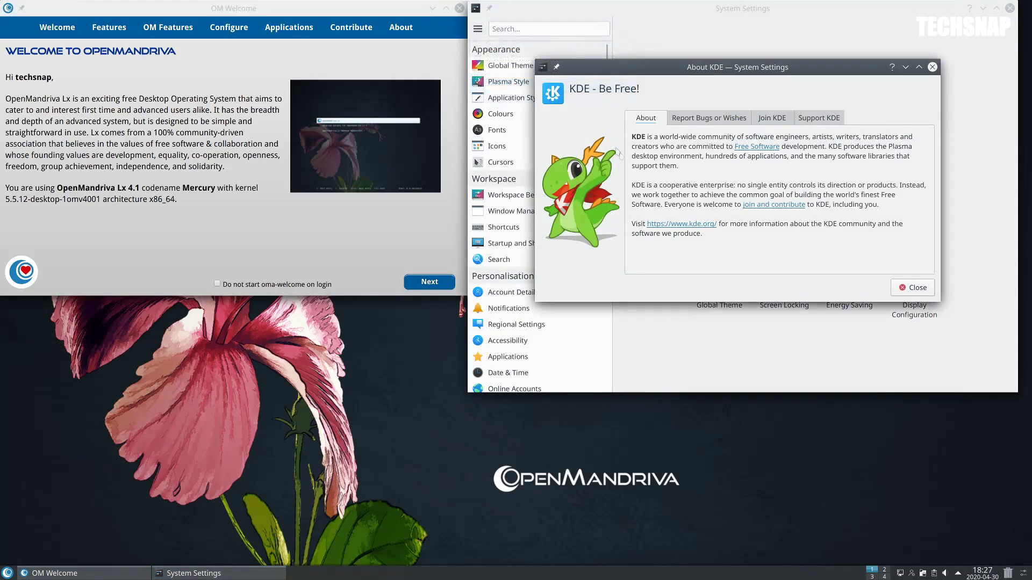
click(908, 287)
Check the version shown in the About System Settings dialog and close it.
click(481, 31)
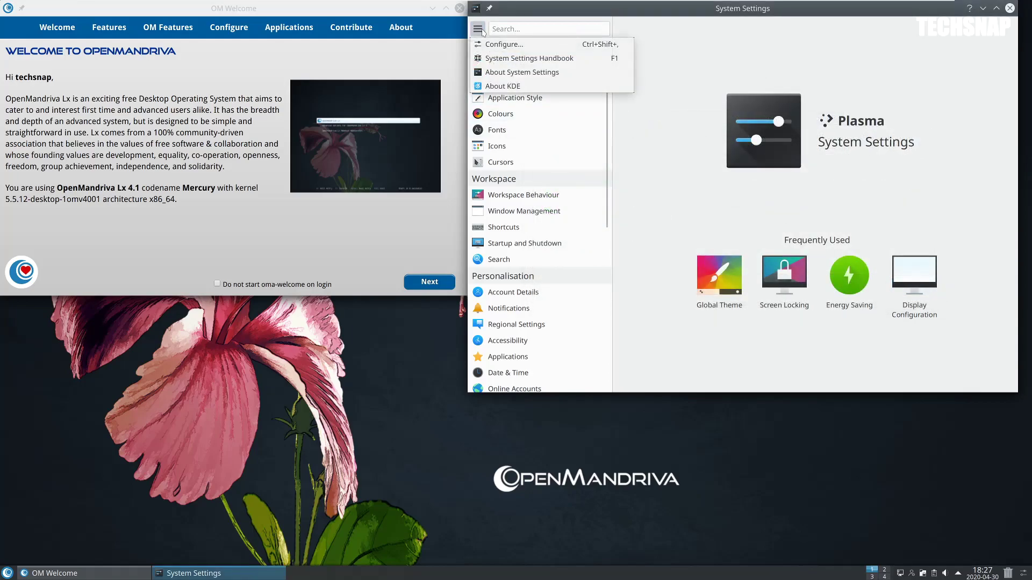
click(506, 72)
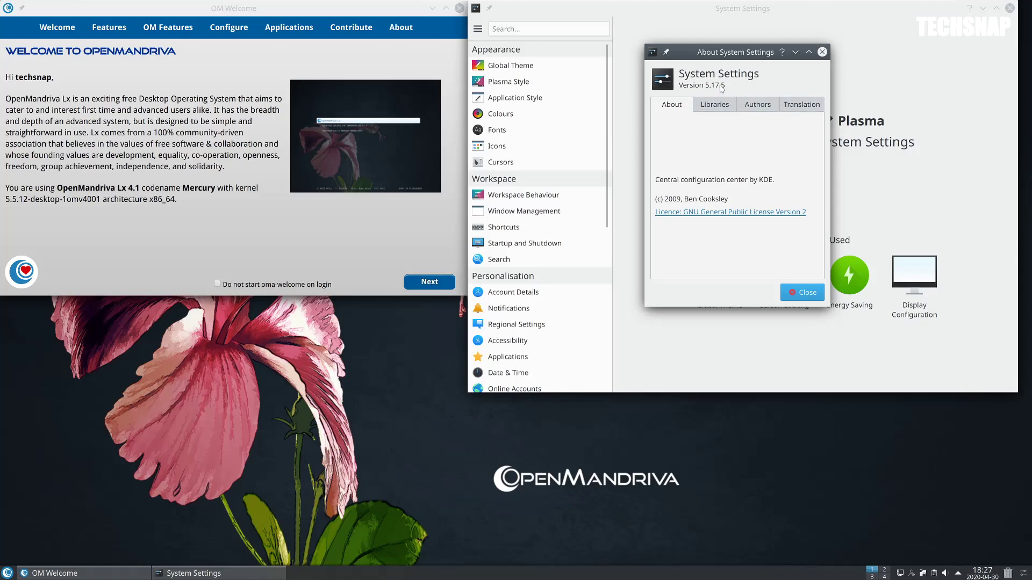
click(803, 294)
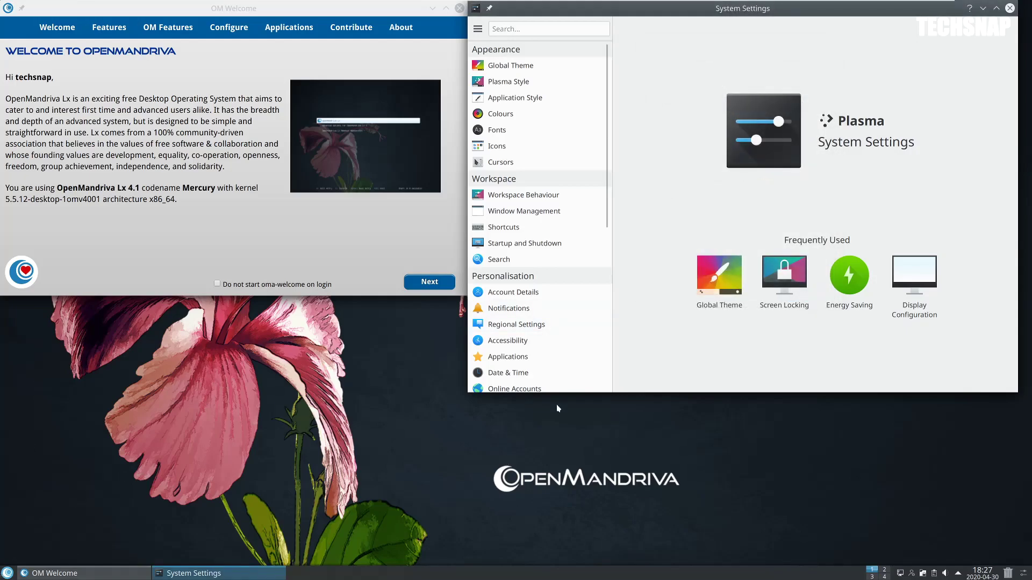
click(7, 573)
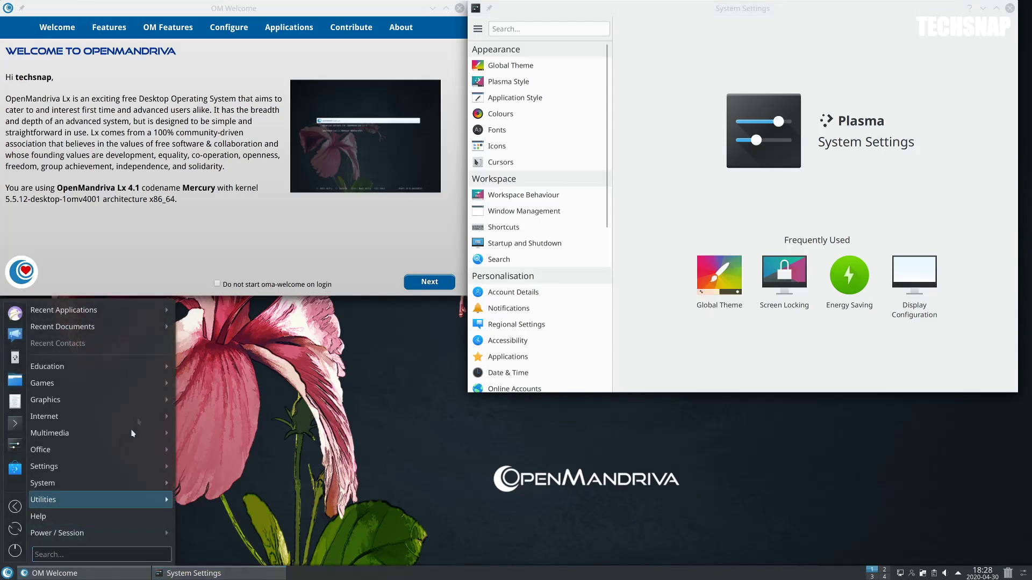
mouse_move(120, 422)
click(245, 391)
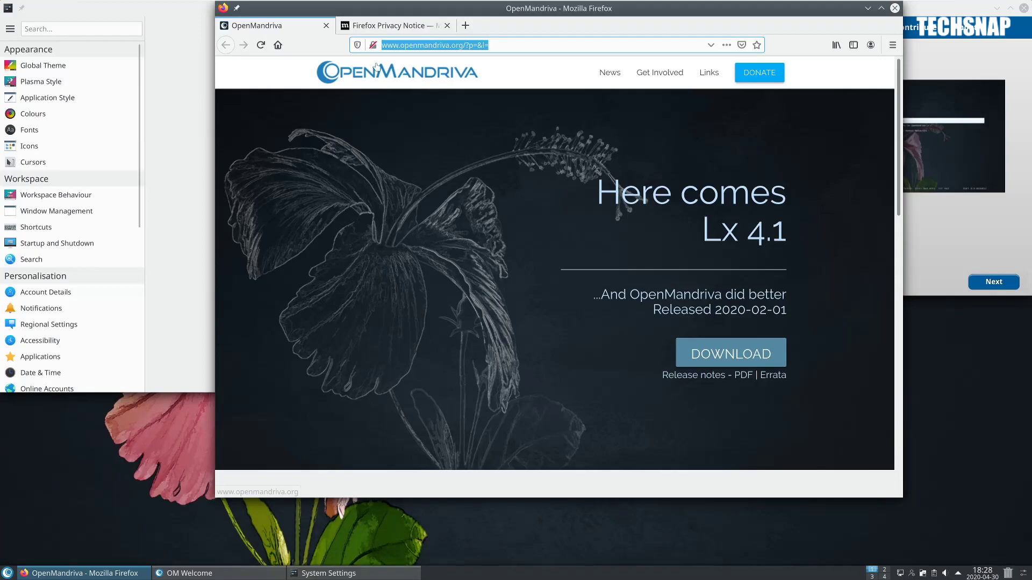
click(373, 45)
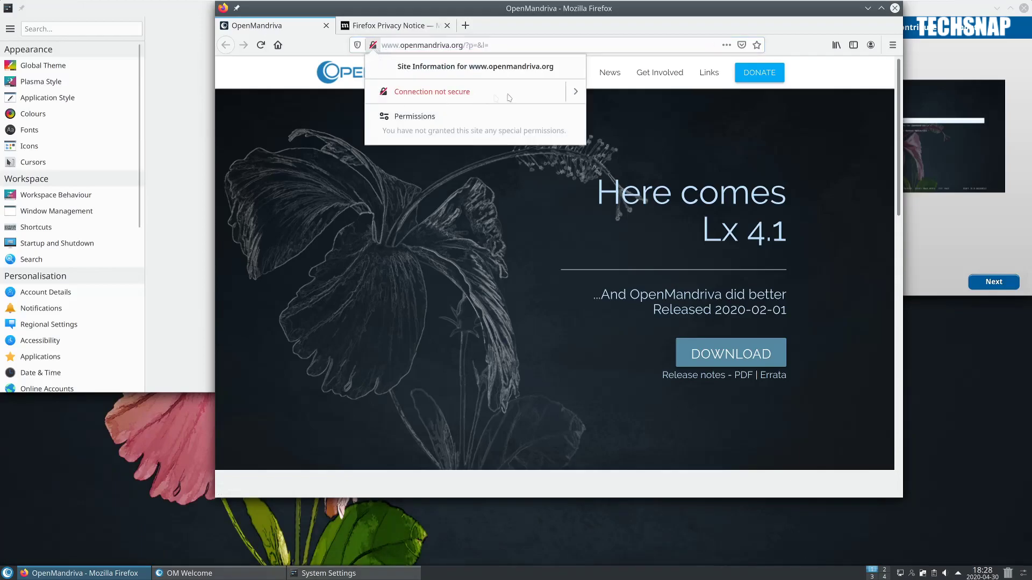
click(574, 92)
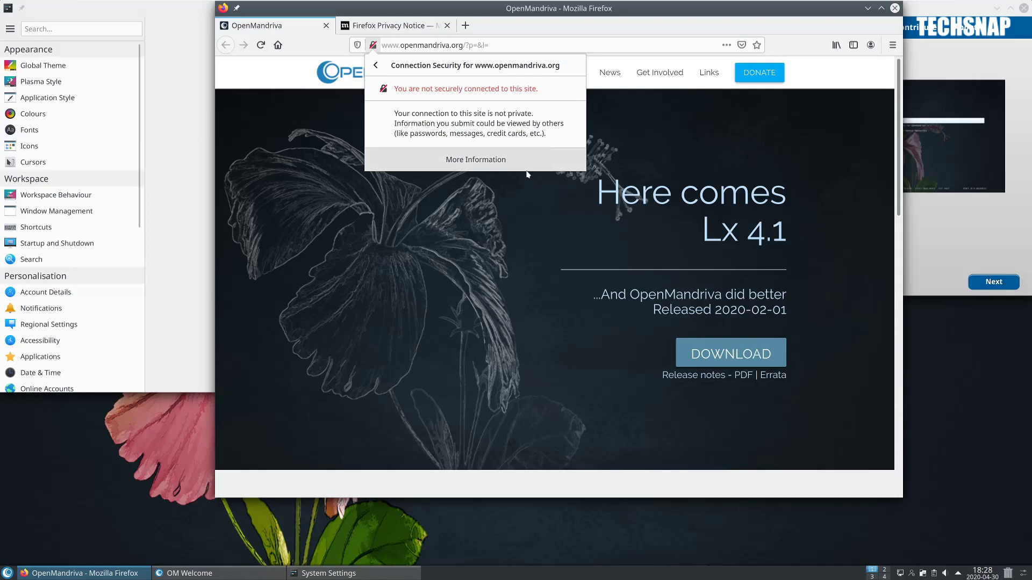
click(519, 264)
Close the Firefox Privacy Notice page and look through the OpenMandriva home page.
click(495, 46)
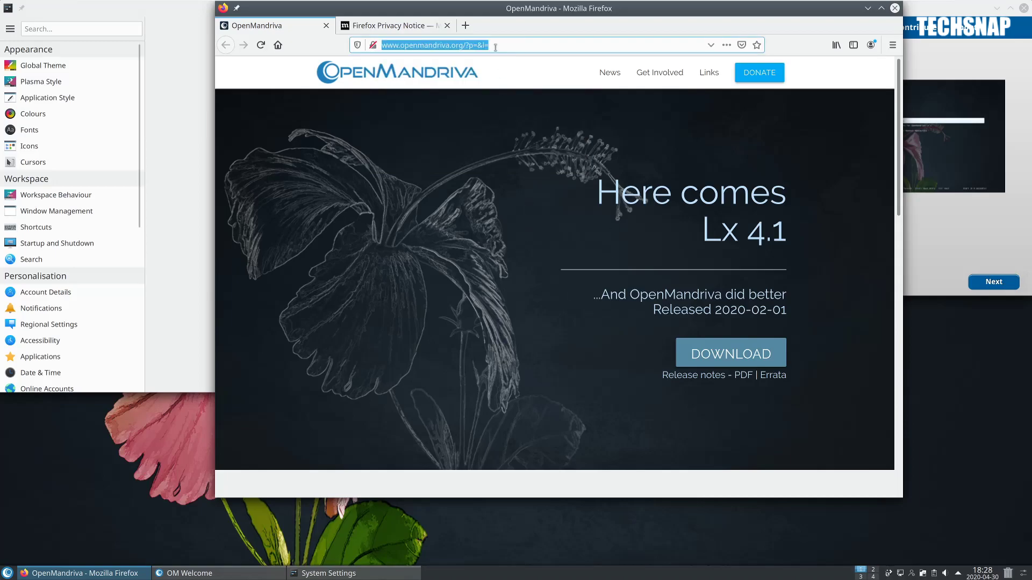
click(447, 26)
scroll(616, 250, down, 15)
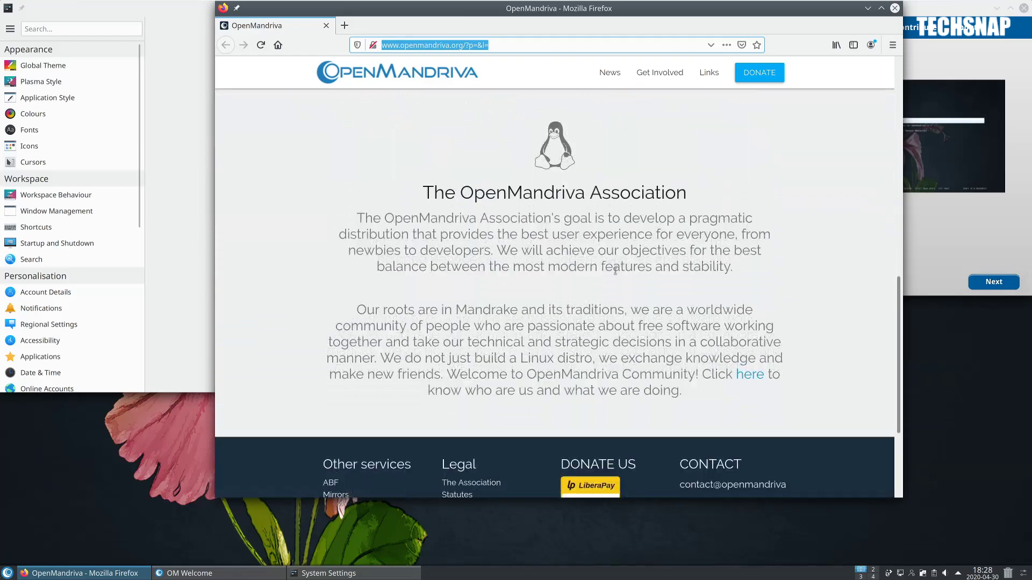
scroll(826, 396, up, 15)
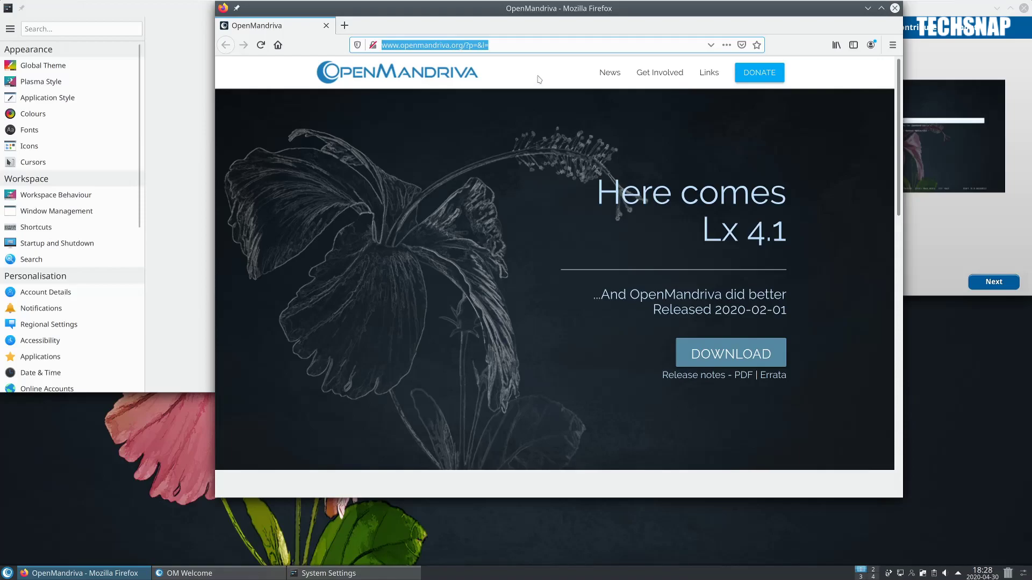
Move the Firefox window lower on the desktop and load kde.org in it.
drag(536, 8, 513, 53)
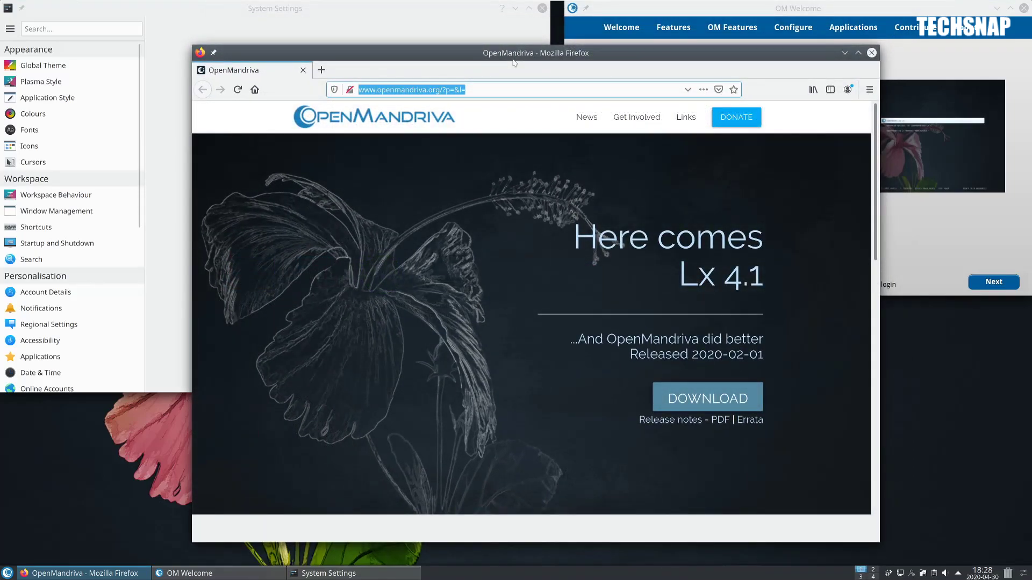
text(kde.org)
key(Return)
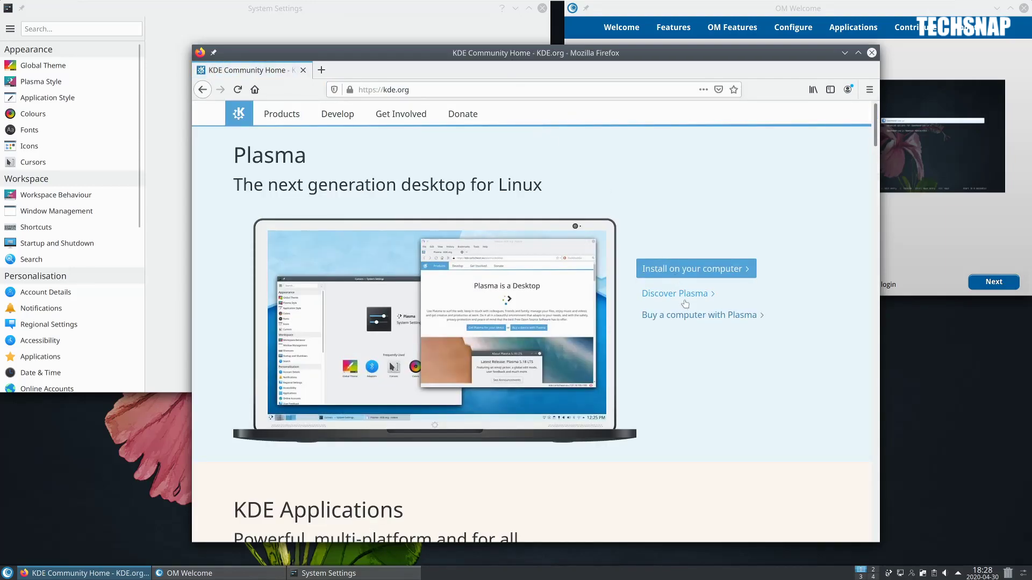
scroll(704, 325, down, 5)
scroll(748, 407, up, 5)
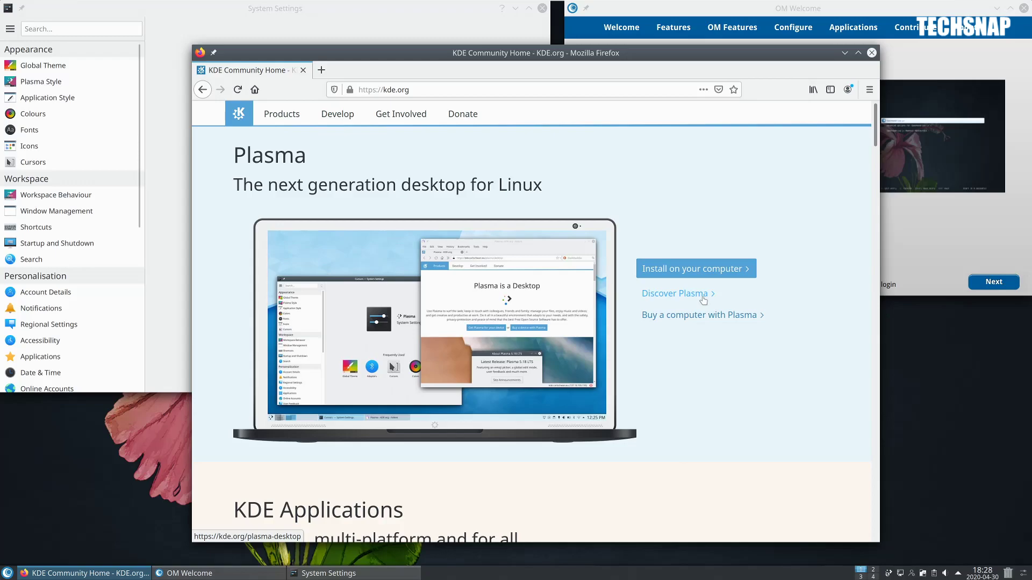
Look through the KDE page of Linux distributions for installing Plasma and return to the KDE home page.
click(678, 271)
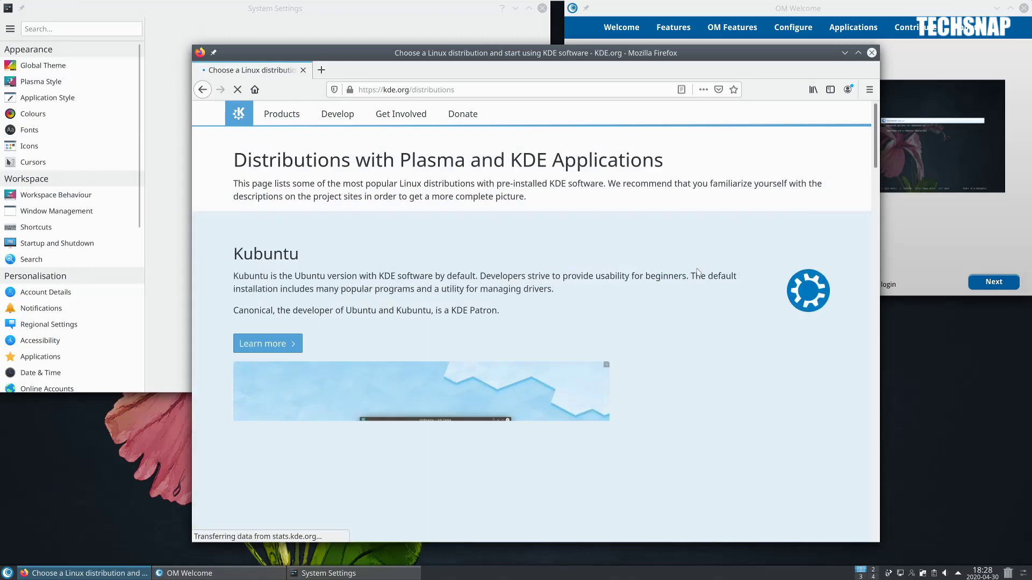
scroll(645, 313, down, 2)
scroll(655, 317, down, 5)
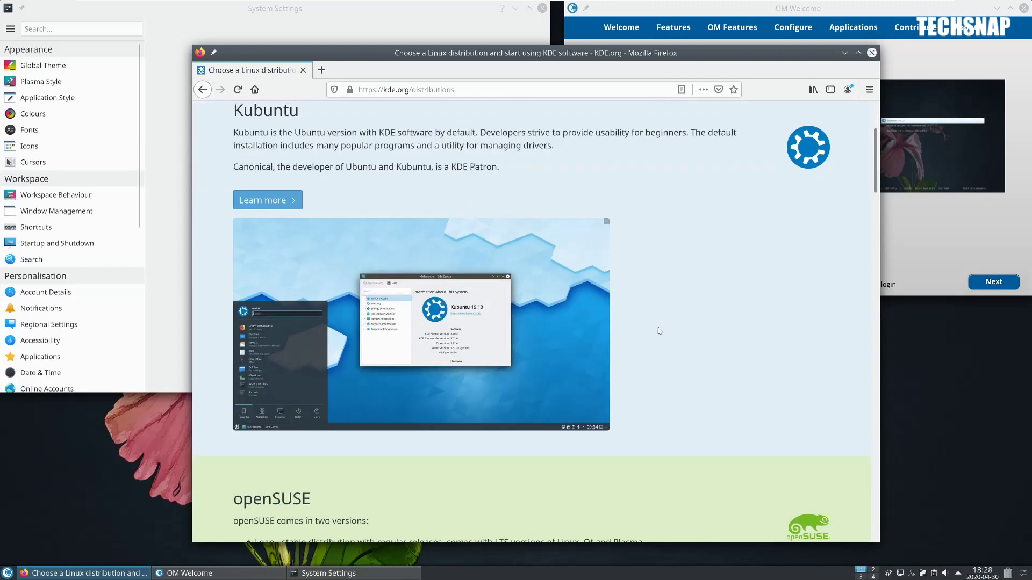
scroll(659, 330, down, 20)
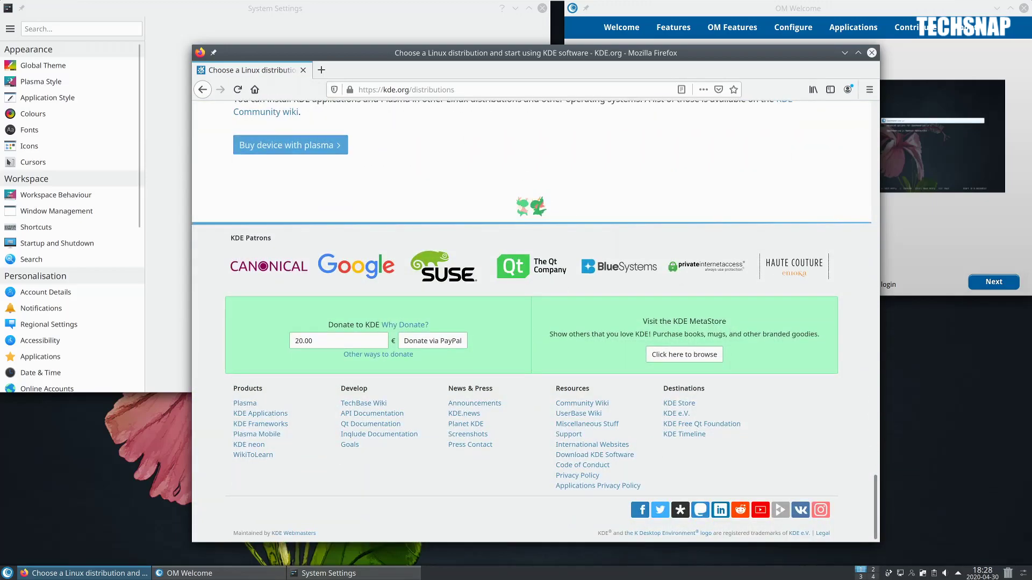
click(202, 89)
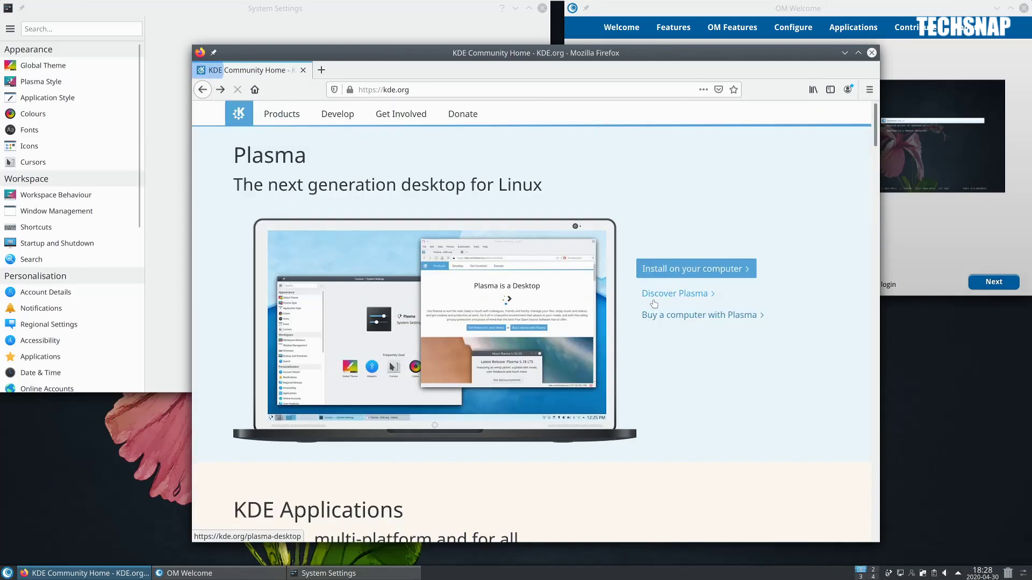
Open the Discover Plasma page and look through it as far as the latest release notice.
click(803, 307)
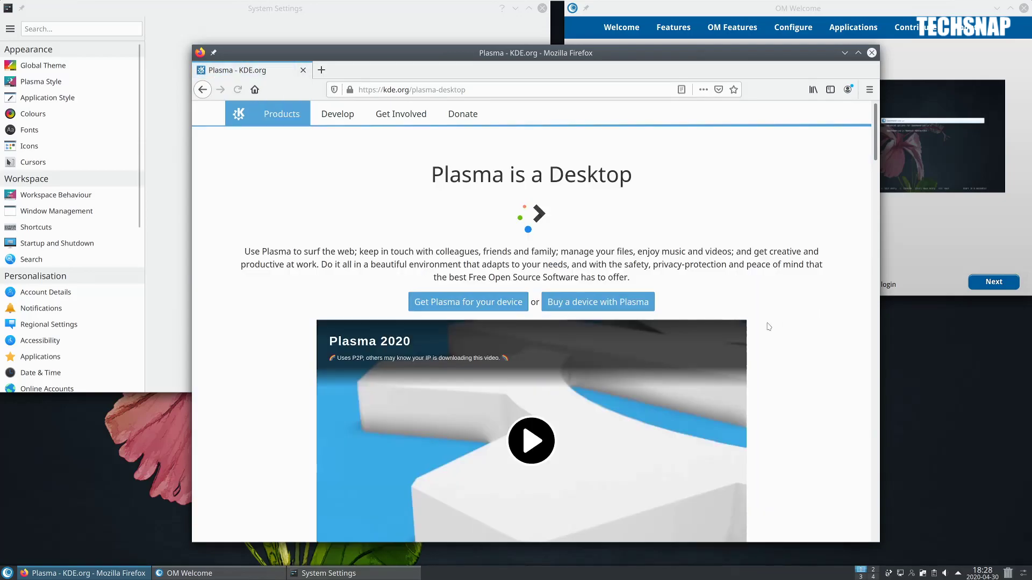
scroll(769, 327, down, 4)
scroll(770, 317, up, 3)
scroll(770, 316, up, 2)
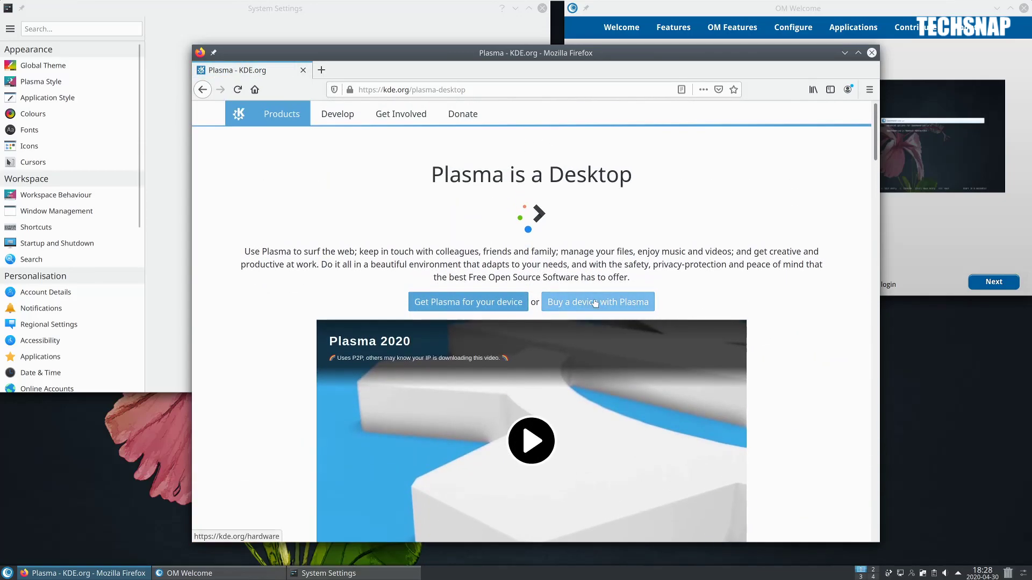
scroll(784, 305, down, 8)
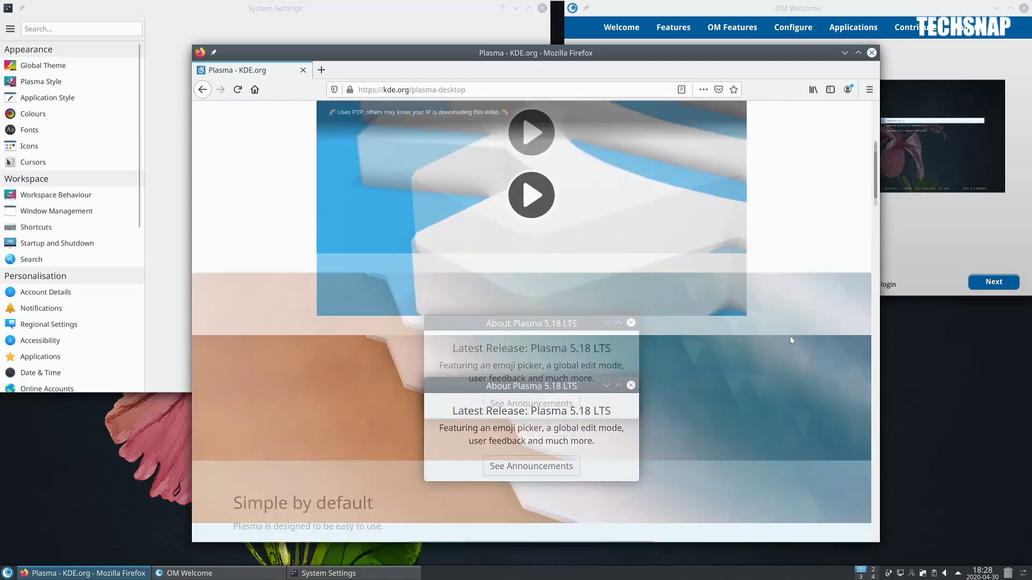
scroll(792, 337, up, 3)
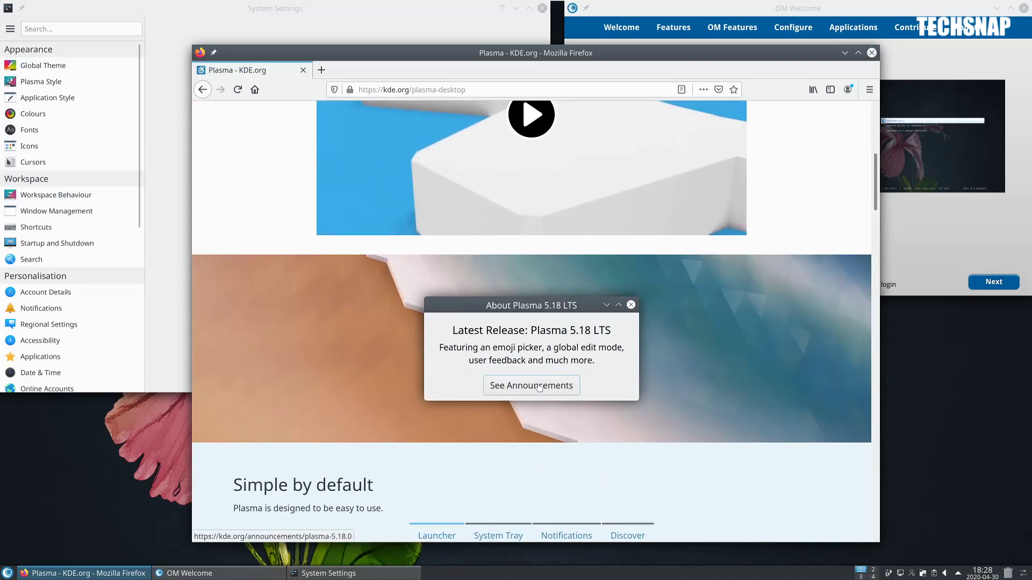
Open the Plasma 5.18 LTS announcement and go from it to the list of all release announcements to examine recent Plasma releases.
click(537, 386)
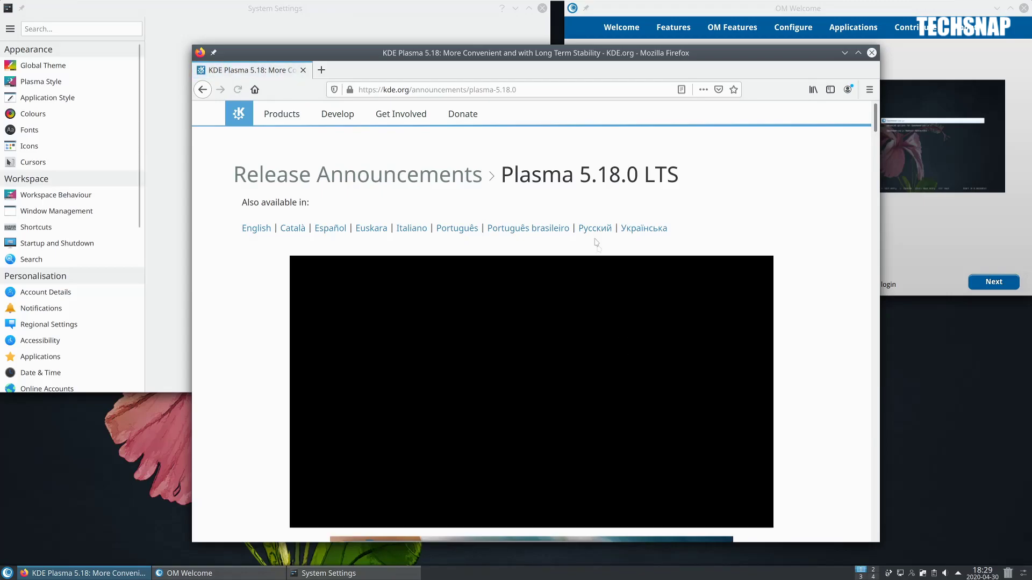
click(441, 176)
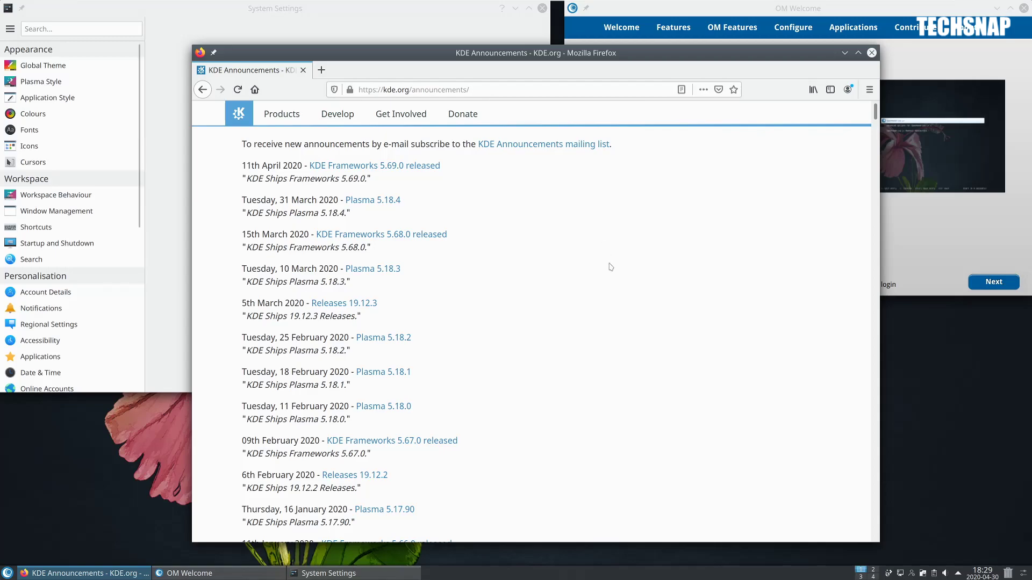
scroll(609, 296, down, 5)
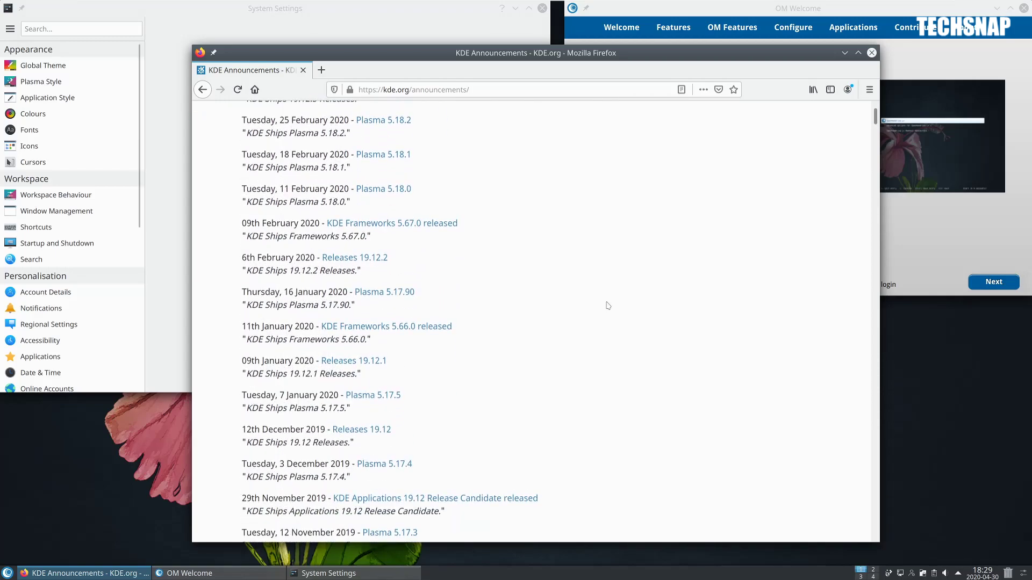
scroll(608, 305, up, 6)
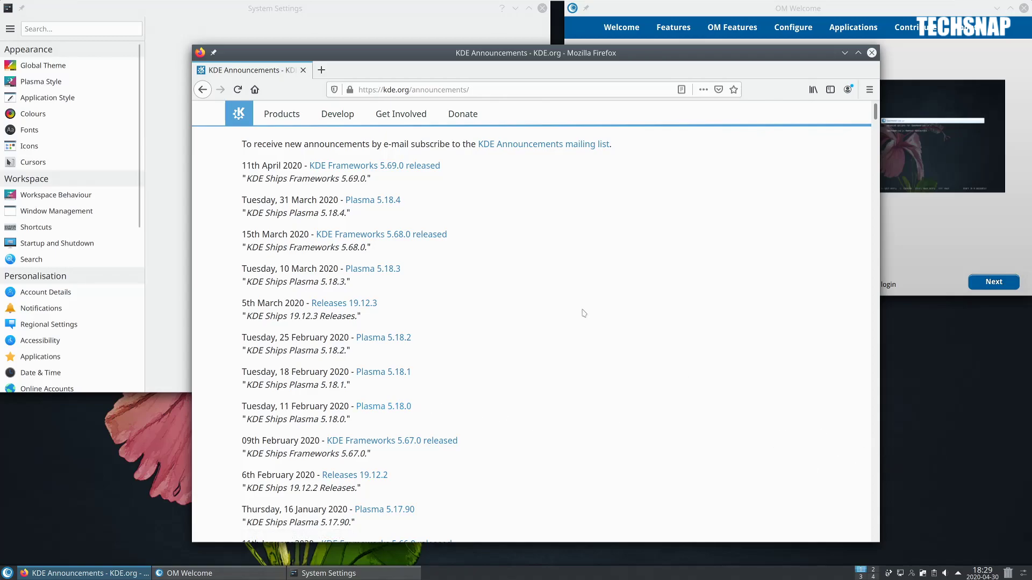
scroll(584, 314, down, 5)
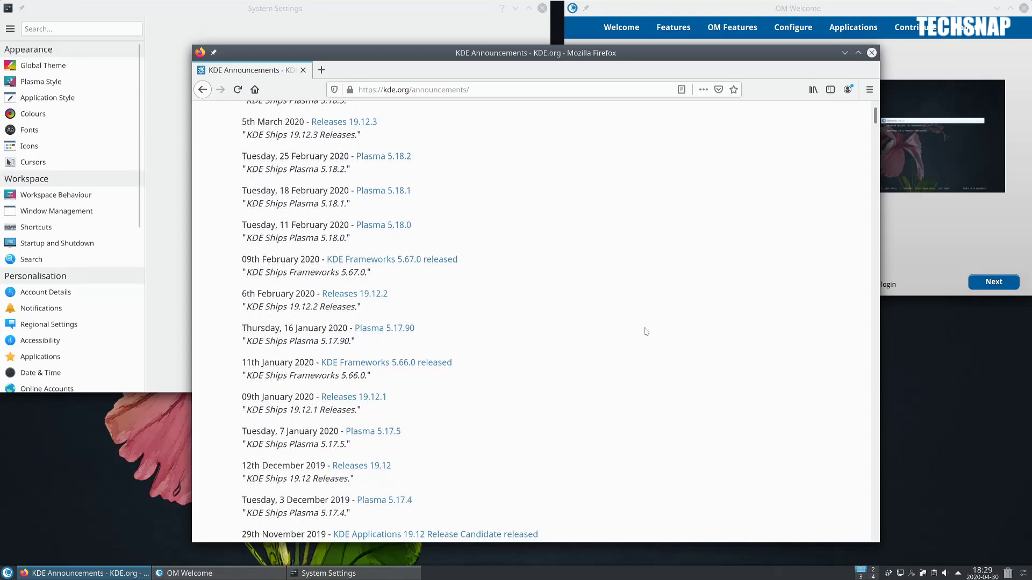
scroll(648, 330, up, 5)
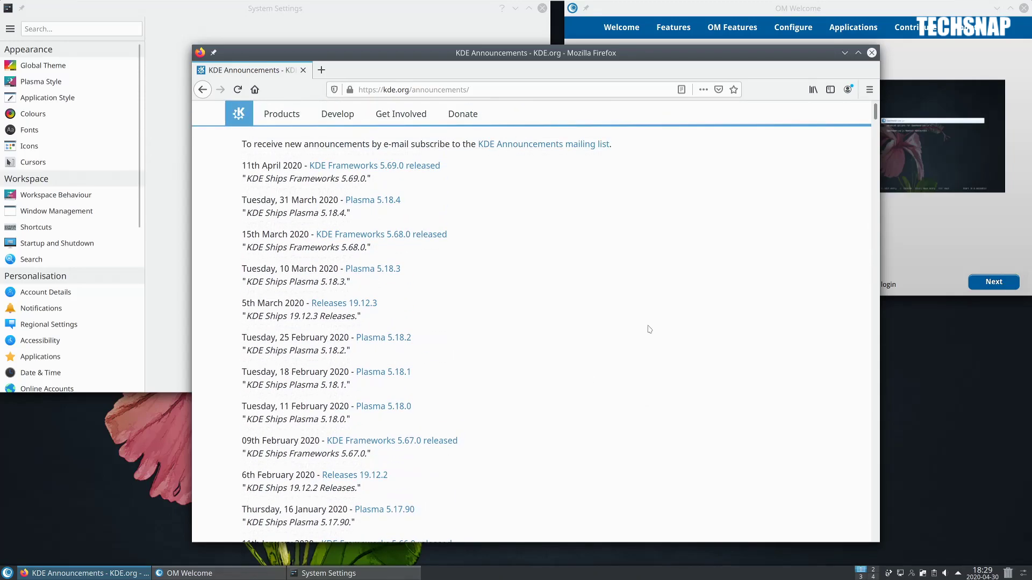
Bring up the About System Settings dialog beside the KDE announcements to compare the installed version.
click(10, 28)
click(131, 72)
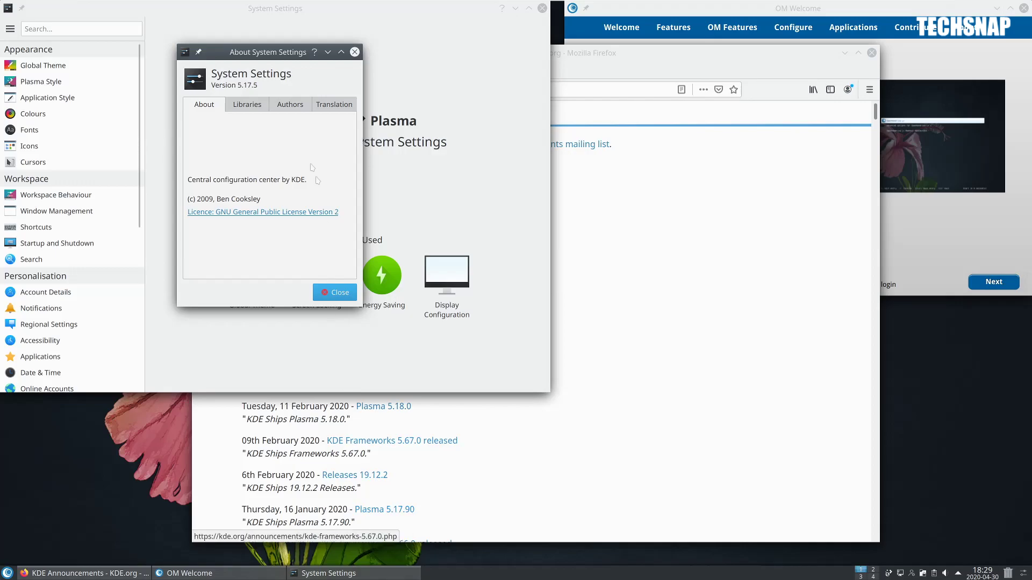
scroll(638, 419, down, 5)
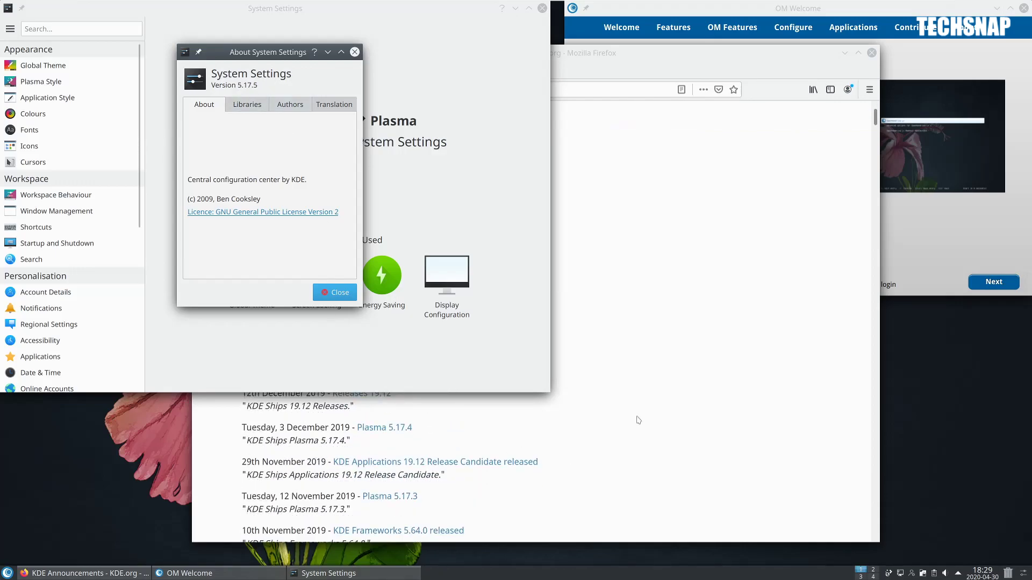
Find the installed Plasma version's release date in the KDE announcements list and close the About System Settings dialog.
click(741, 350)
scroll(755, 363, down, 3)
scroll(757, 366, up, 2)
scroll(475, 307, up, 2)
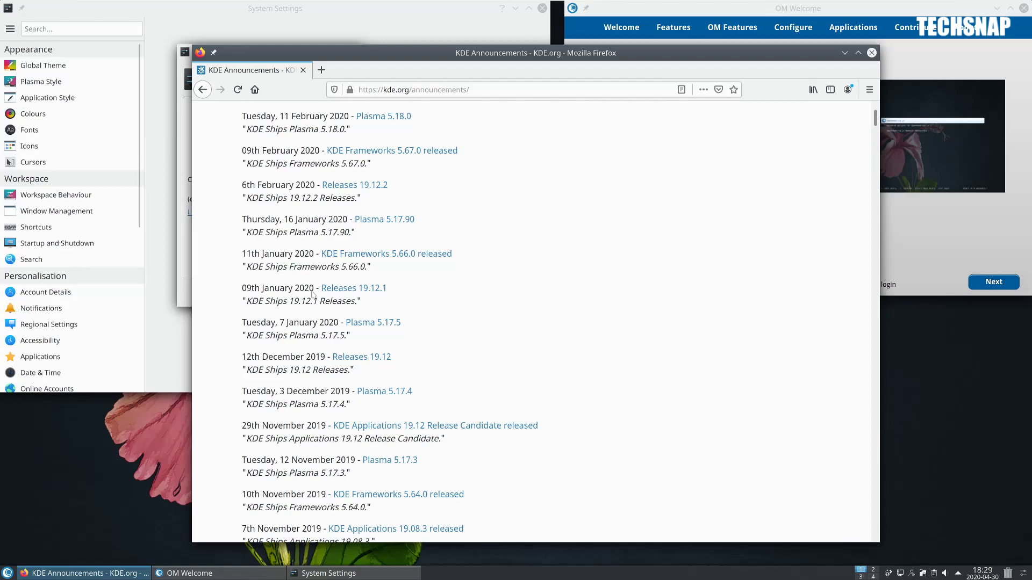
click(173, 299)
click(328, 293)
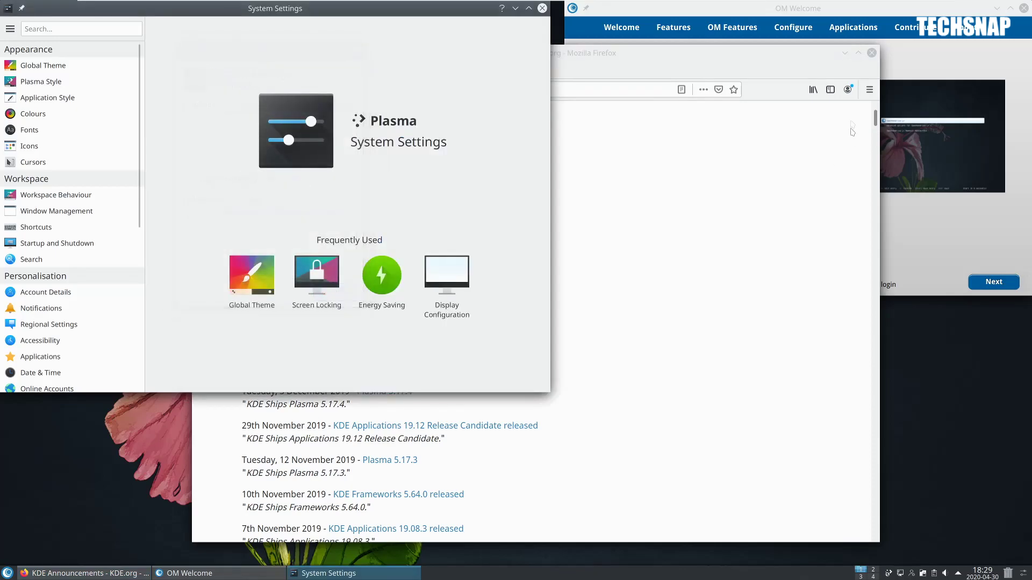
Close System Settings and open the available updates page in the Discover software centre.
click(542, 8)
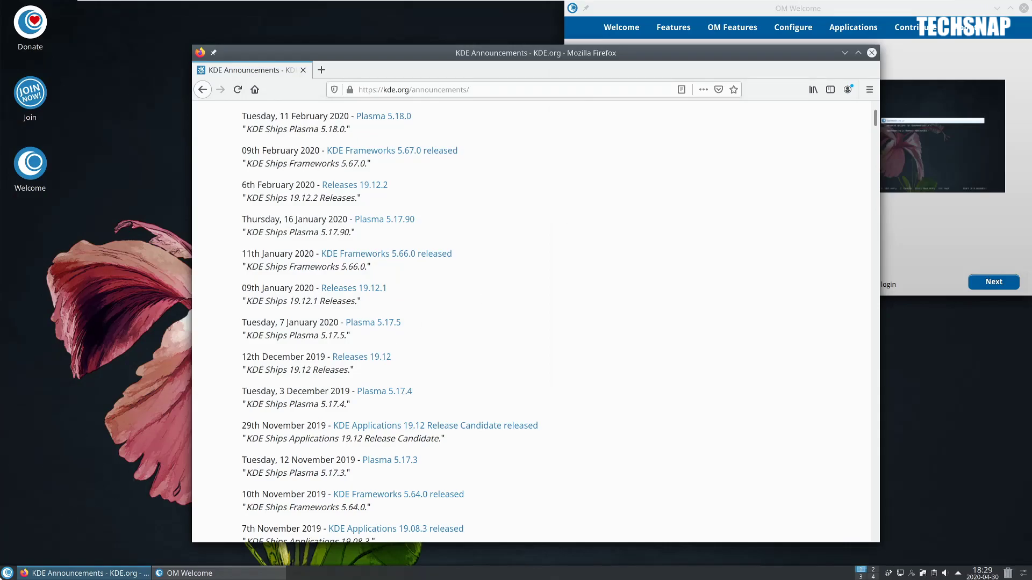
click(6, 573)
click(5, 573)
click(5, 573)
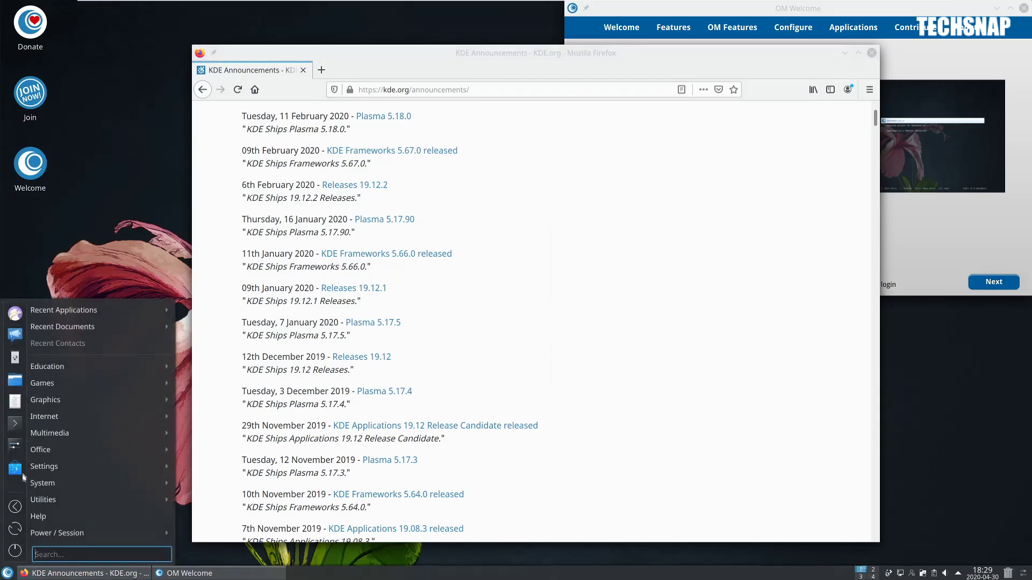
click(16, 468)
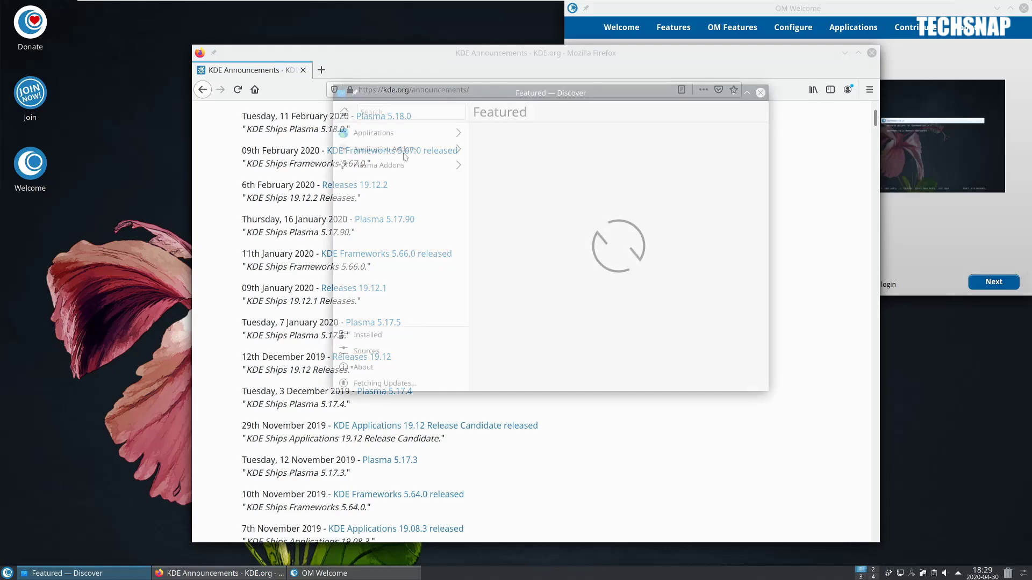
drag(526, 97, 495, 119)
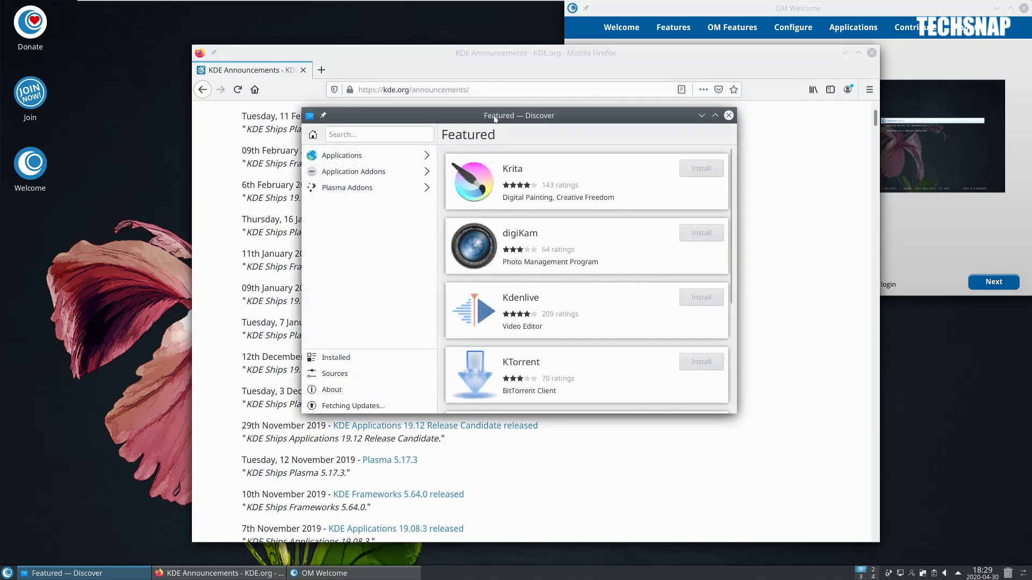
click(336, 405)
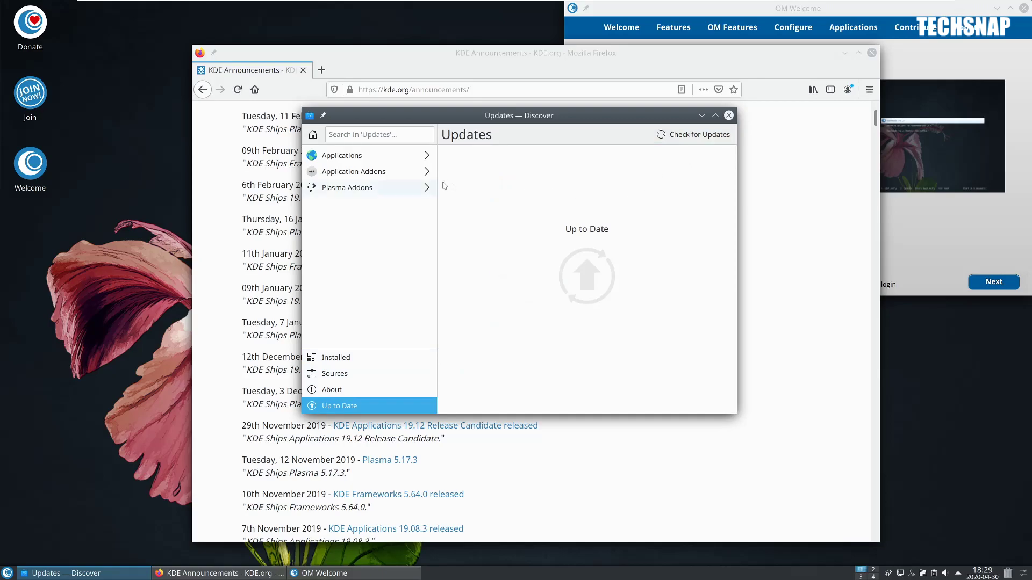
Browse the Internet category of Discover's applications through to the end of the list.
click(395, 155)
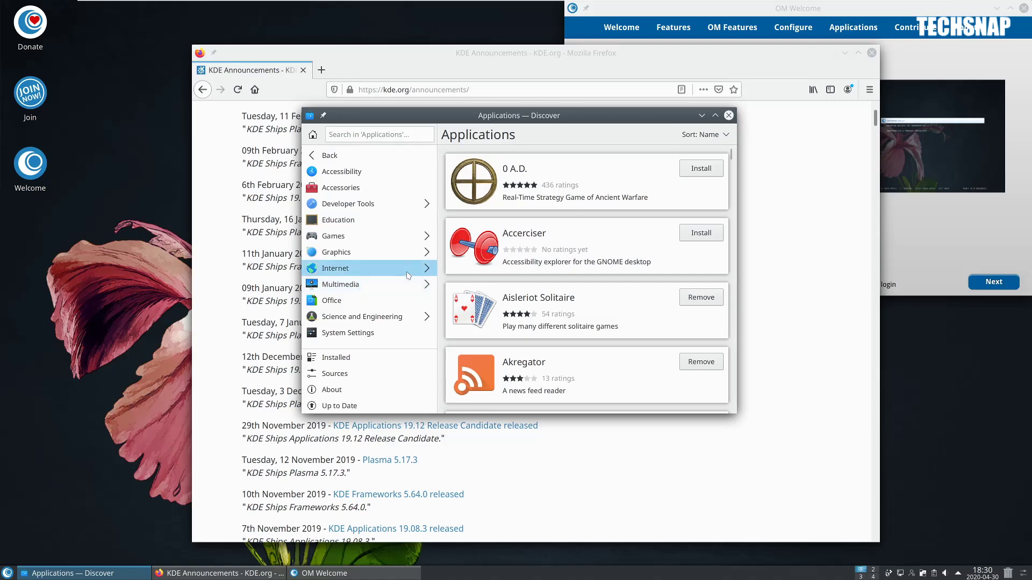
click(339, 268)
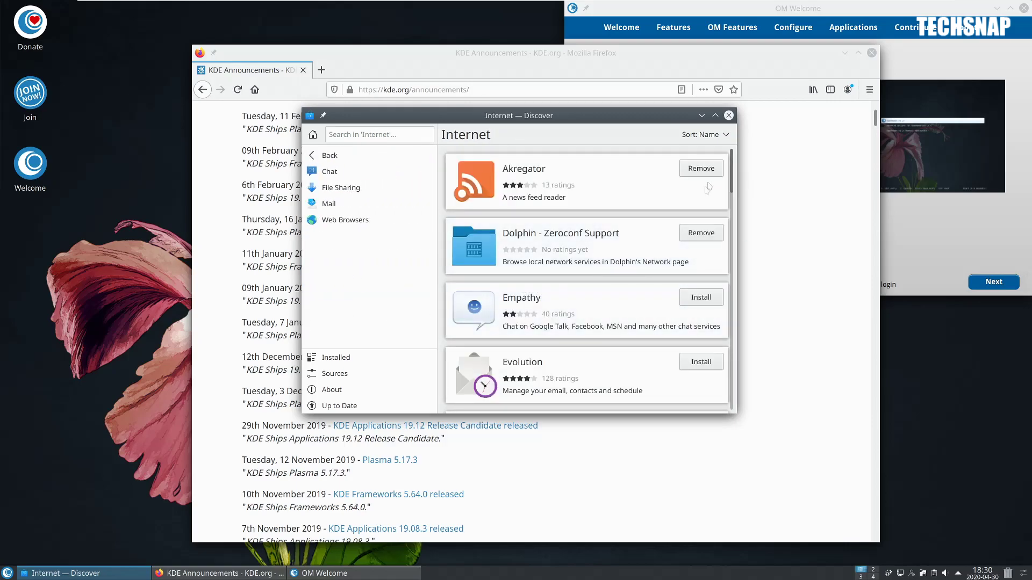
scroll(722, 258, down, 3)
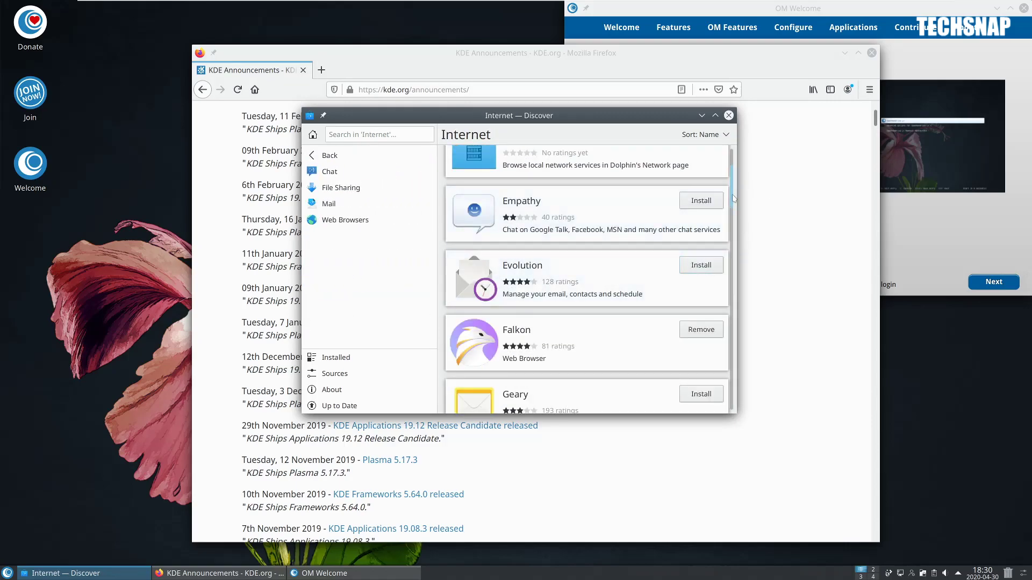
scroll(647, 226, down, 5)
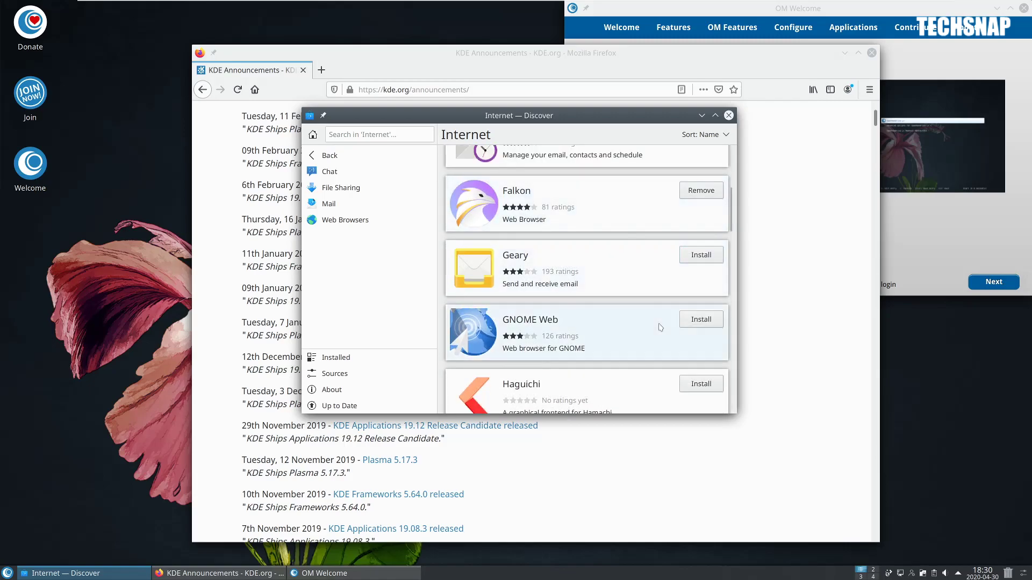
scroll(659, 322, down, 1)
drag(734, 219, 732, 408)
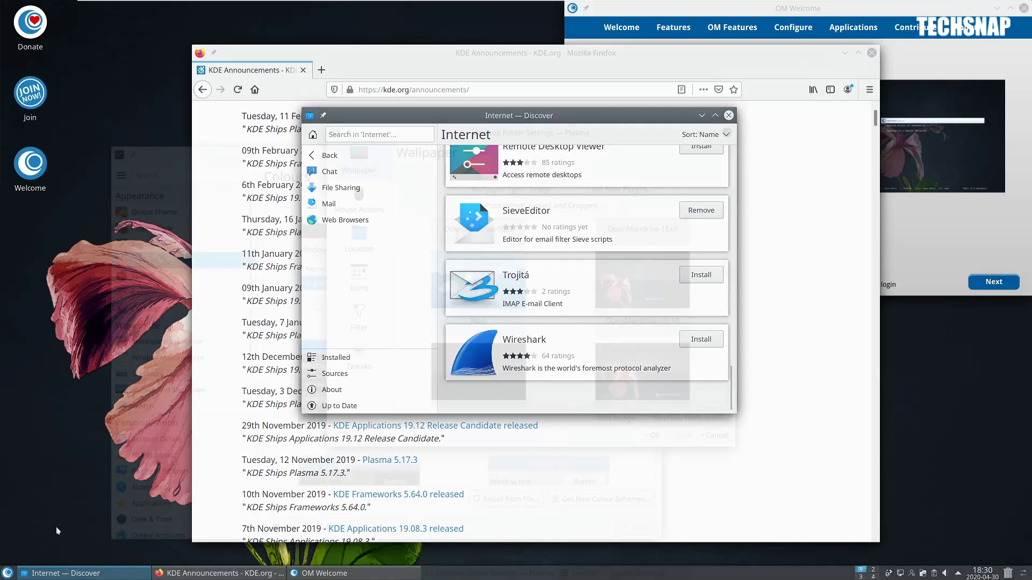
Set the desktop wallpaper to the pale blue OpenMandriva logo image from the Nitrogen atmosphere set and close the desktop folder settings.
drag(727, 285, 728, 393)
click(489, 317)
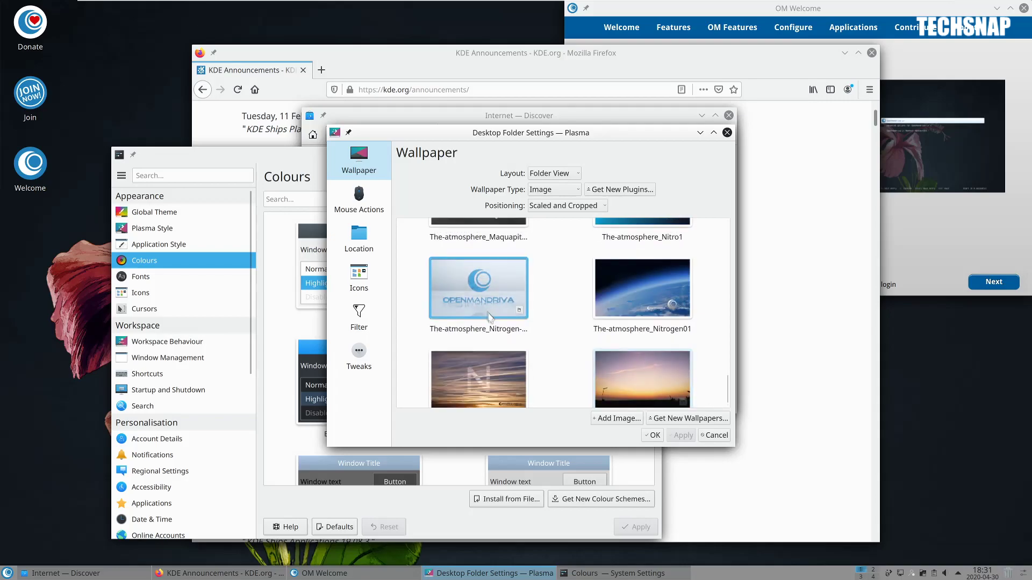
click(655, 438)
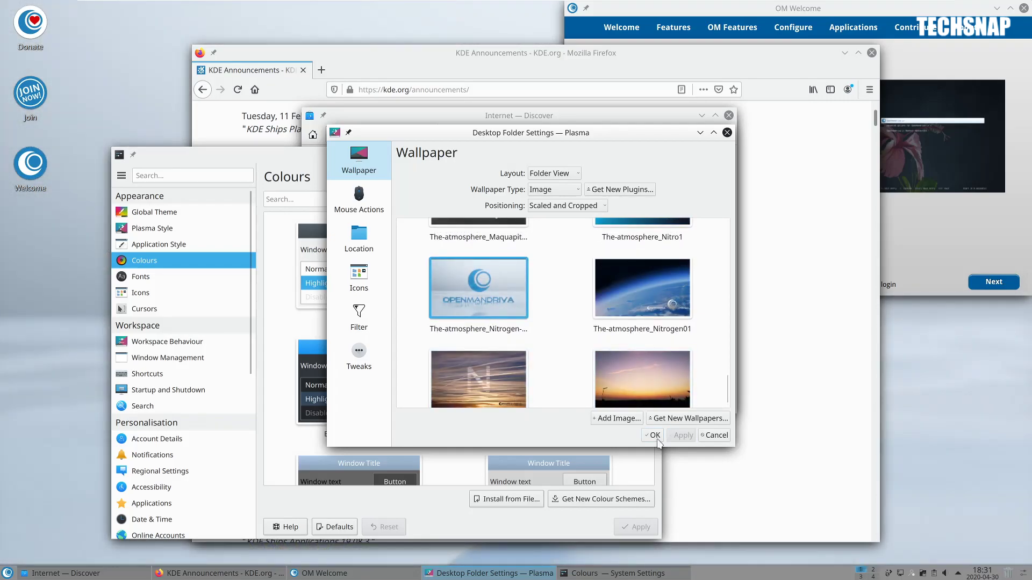
click(654, 435)
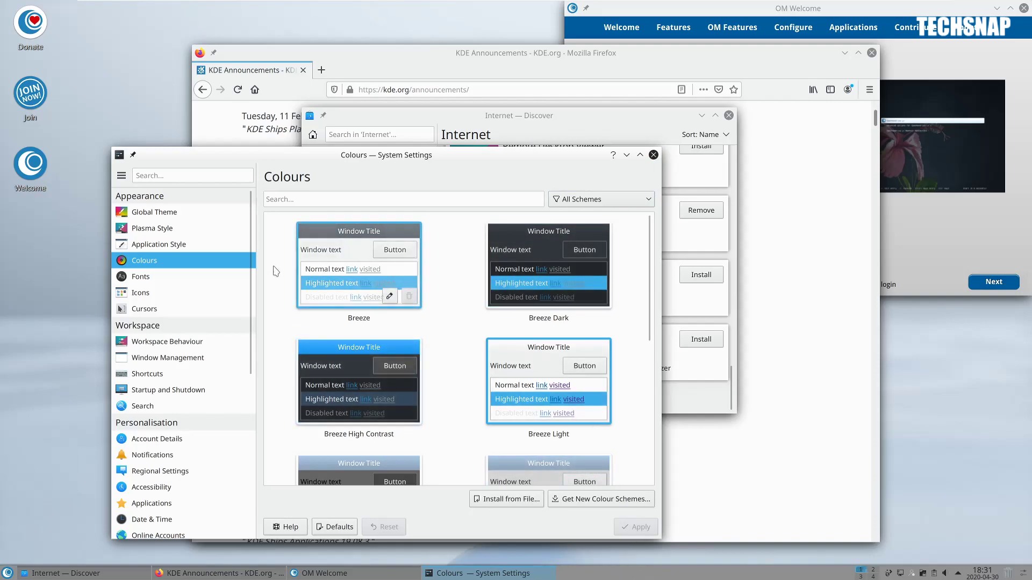
View the available Plasma styles in System Settings, and close the System Settings and Discover windows.
click(213, 229)
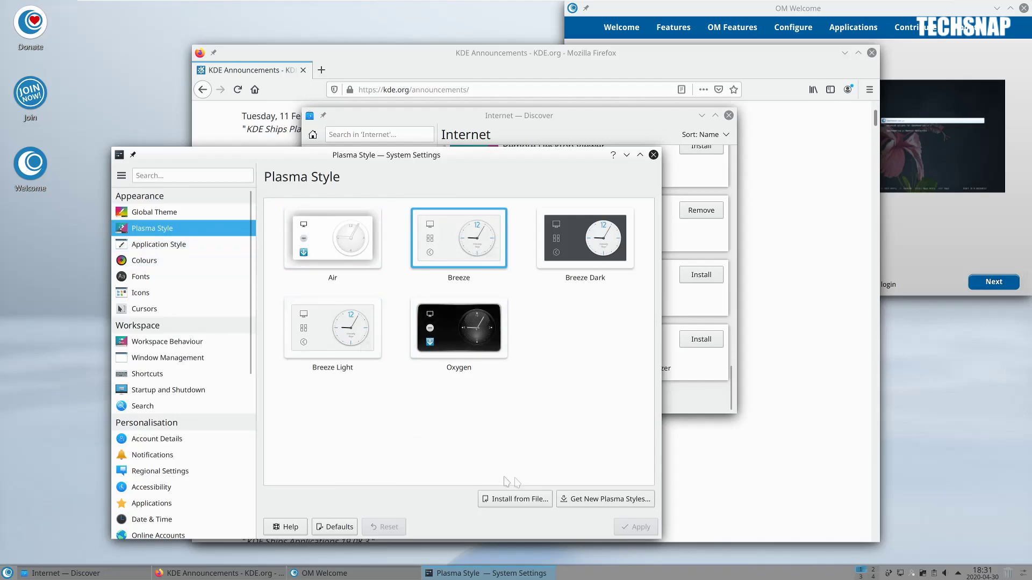
click(653, 155)
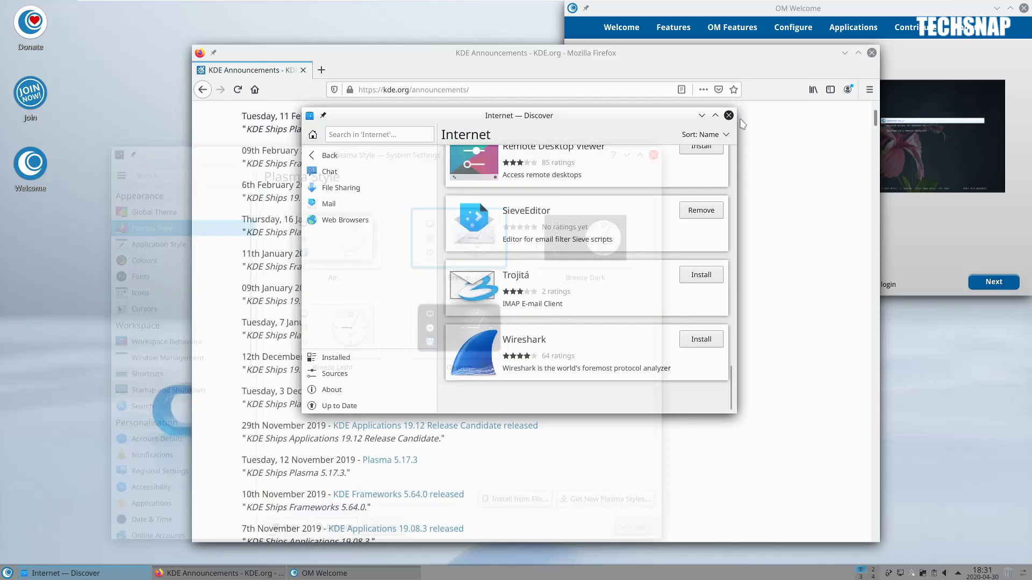
click(728, 115)
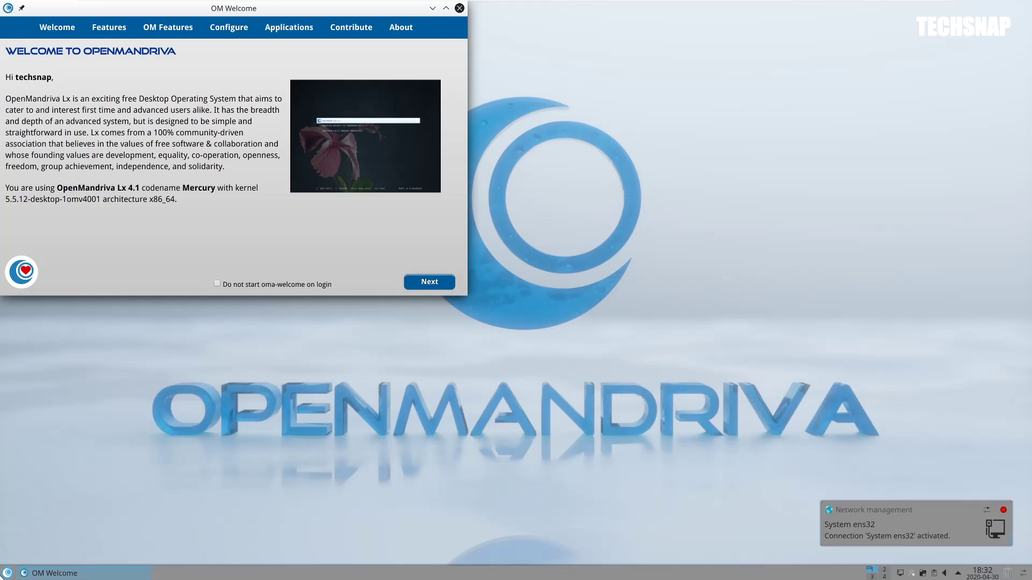
Open the Desktop presets tool to view the desktop layouts on offer.
click(9, 572)
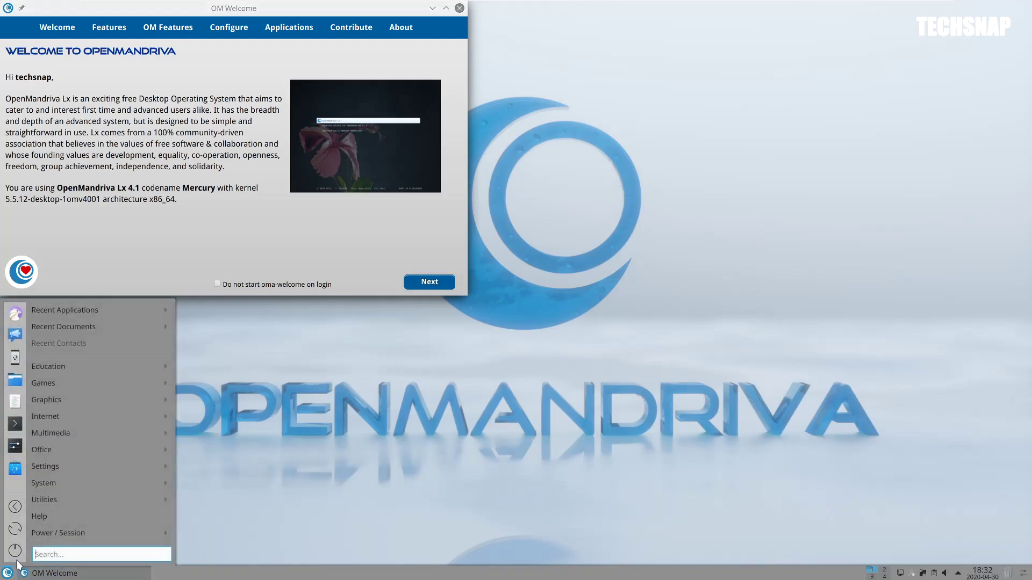
mouse_move(163, 496)
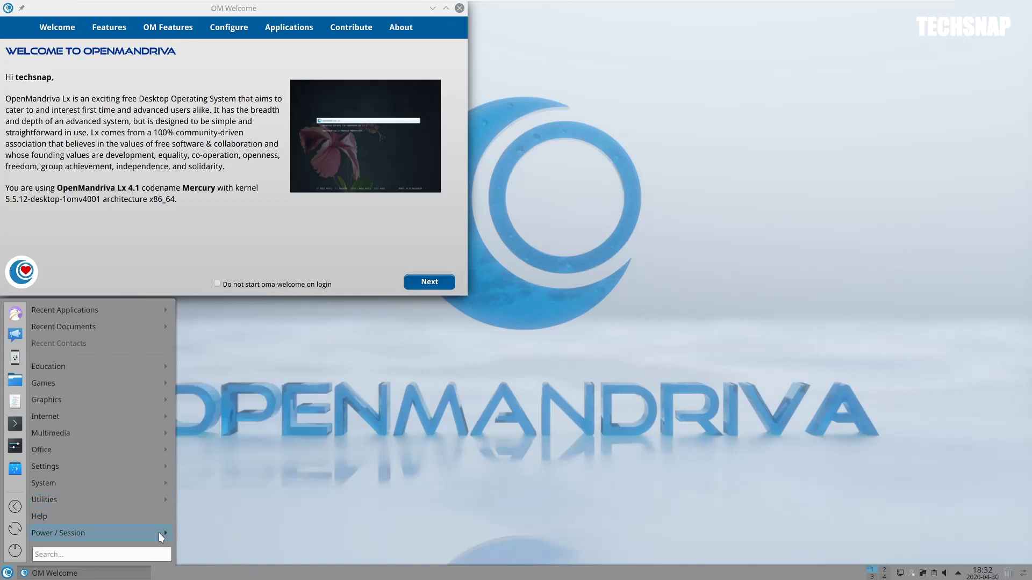
mouse_move(128, 469)
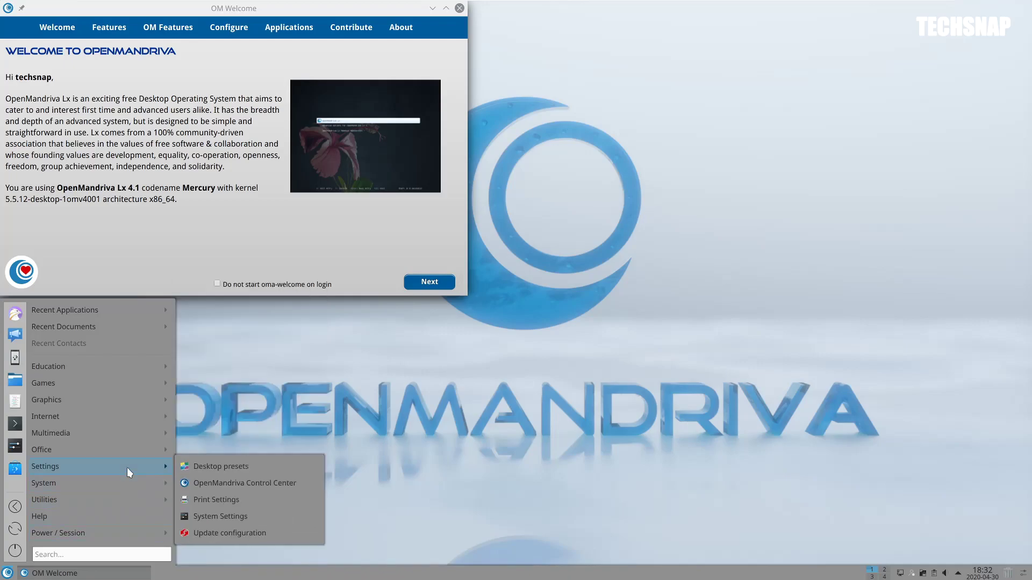
click(194, 465)
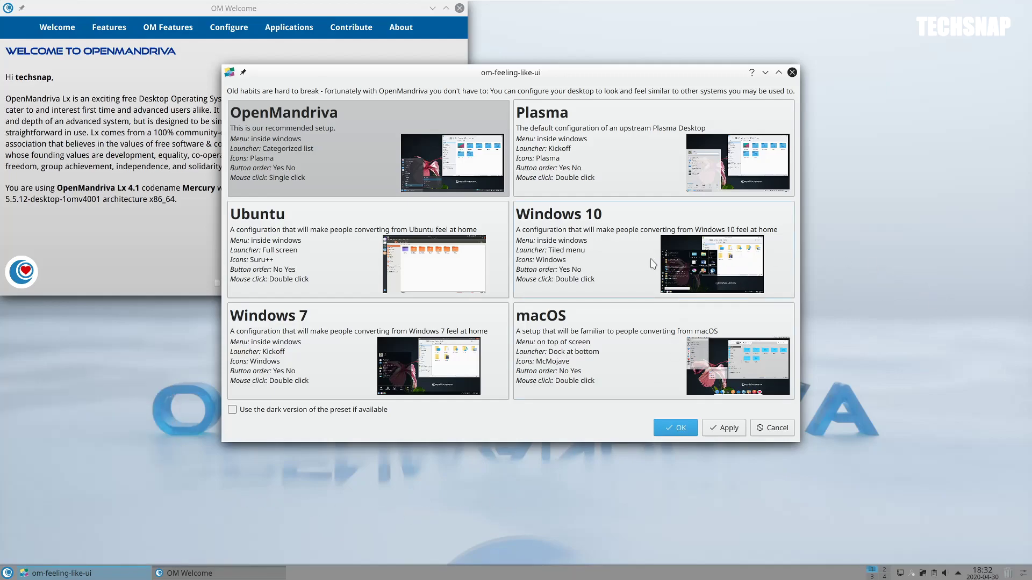
click(12, 573)
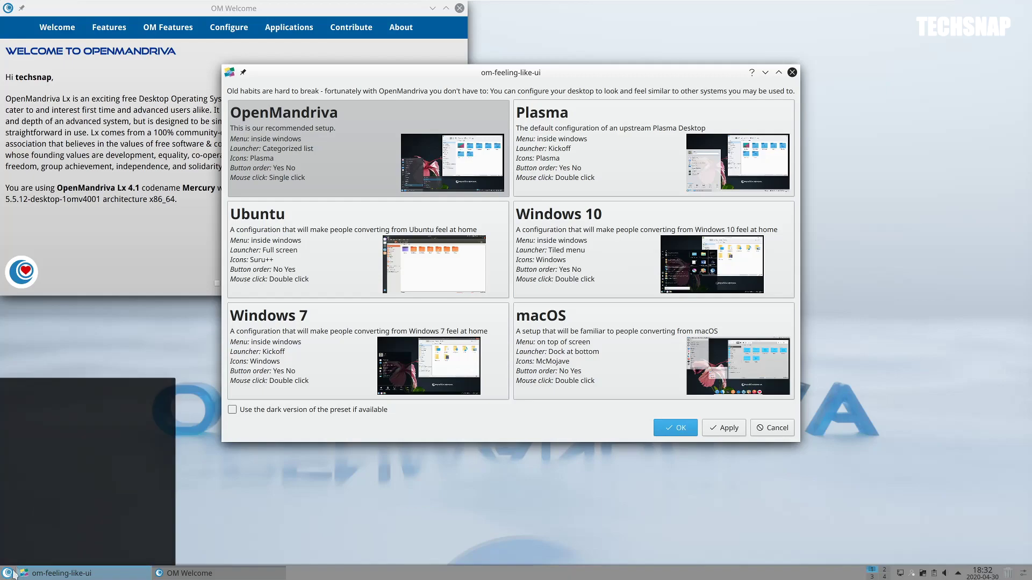
Apply the Windows 10 desktop preset, accept the additional packages and authorise their installation with the administrator password.
click(667, 285)
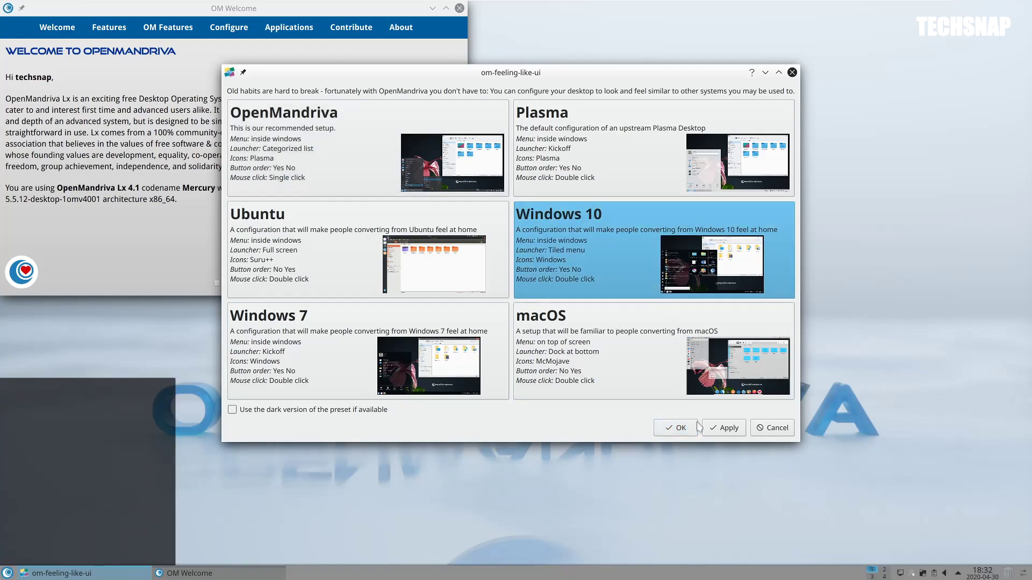
click(697, 427)
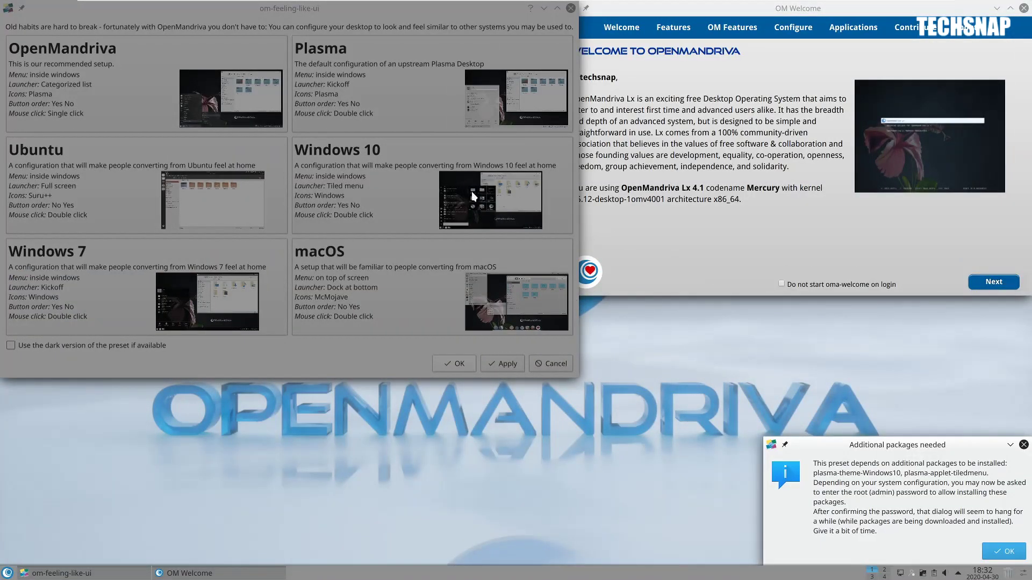
click(990, 548)
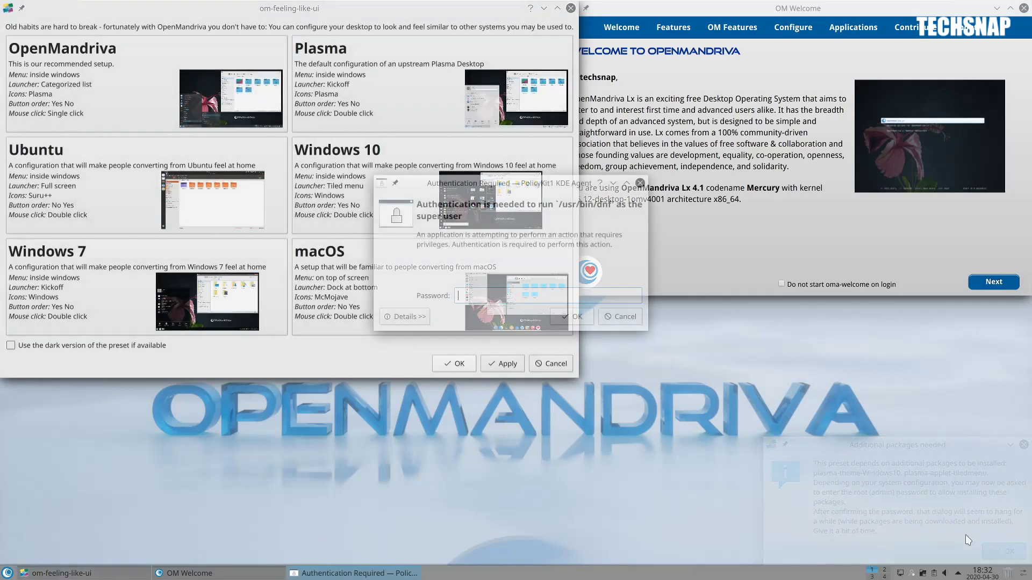
text(••••••)
click(575, 317)
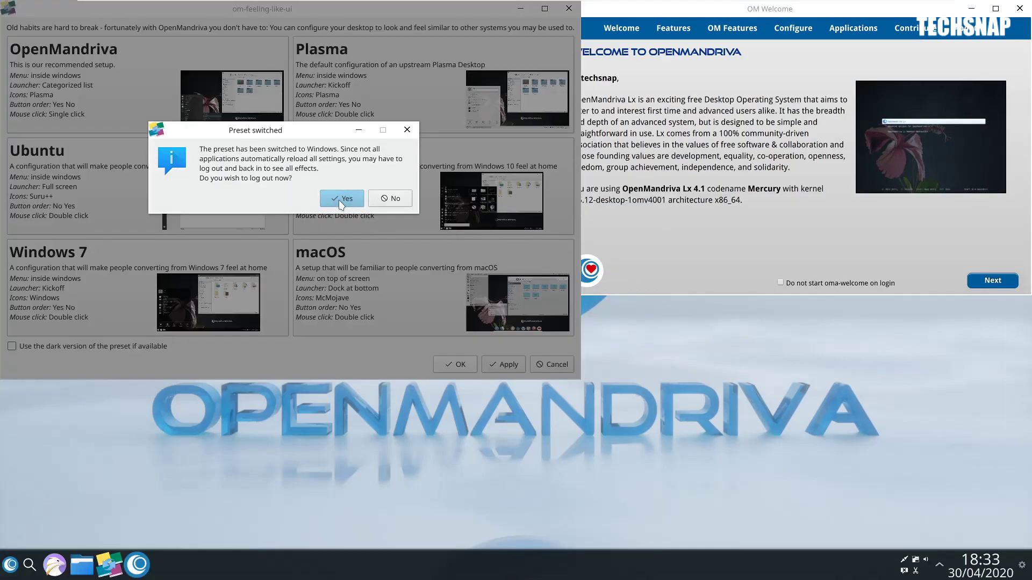
Log out and back in with the account password, and move the OM Welcome window towards the middle of the desktop.
click(340, 200)
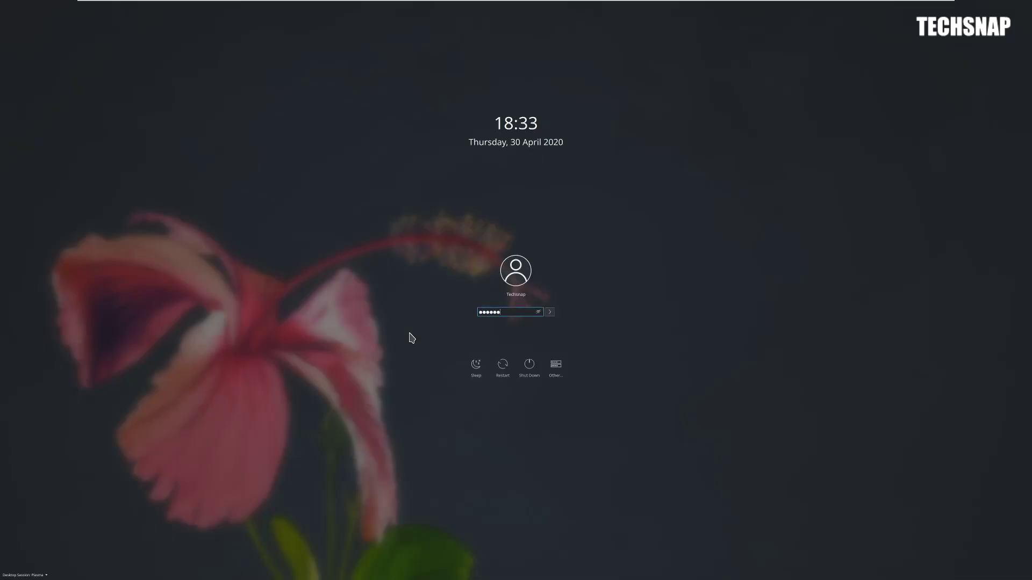
key(Return)
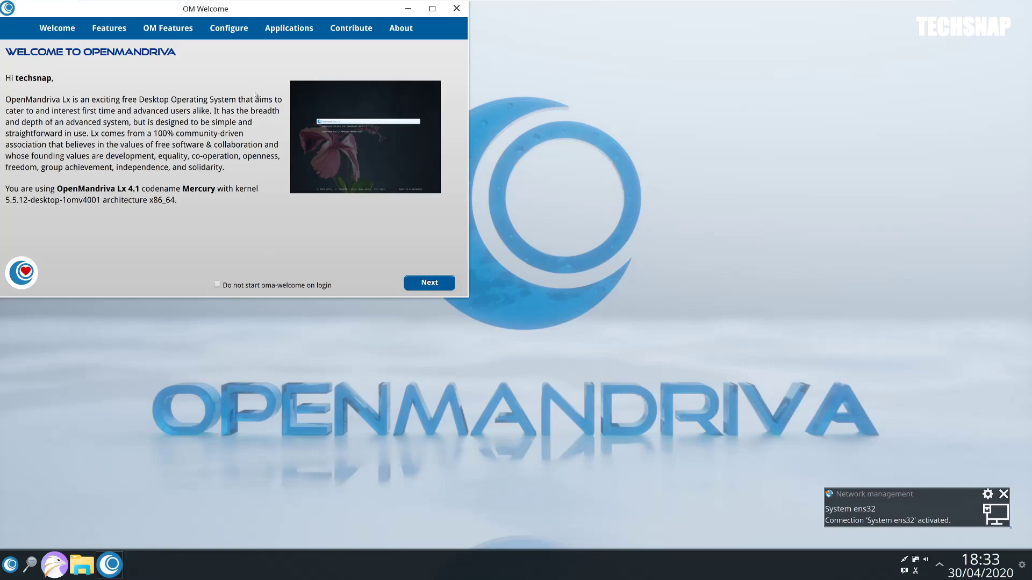
drag(256, 95, 475, 225)
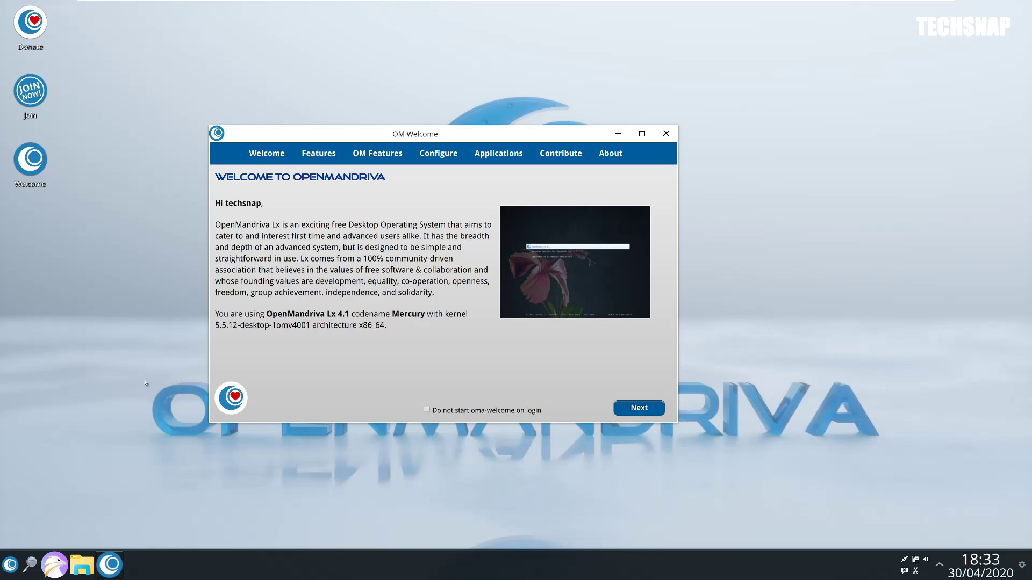
Pin Contact Theme Editor as a tile in the application launcher.
key(super)
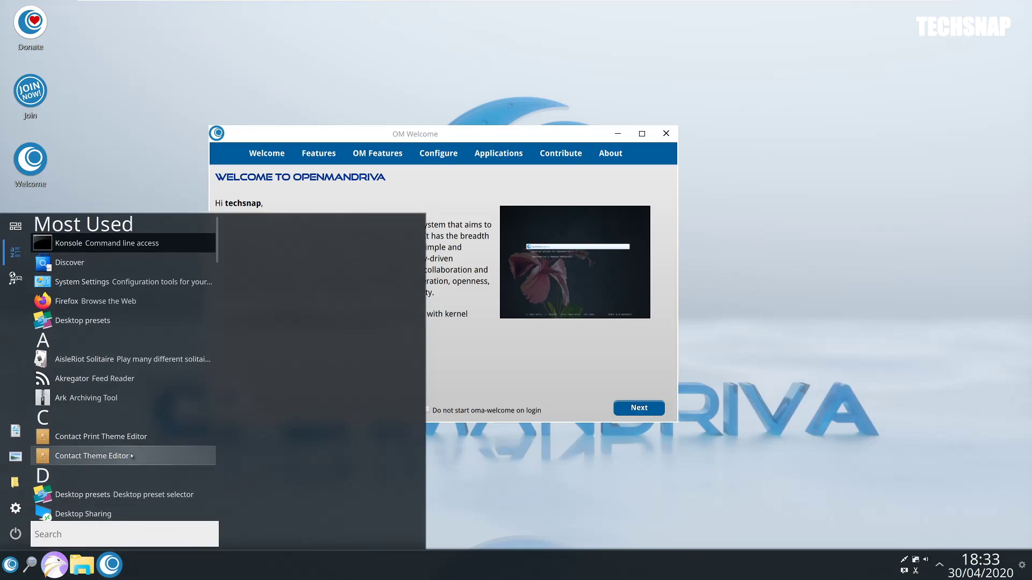
drag(86, 455, 261, 264)
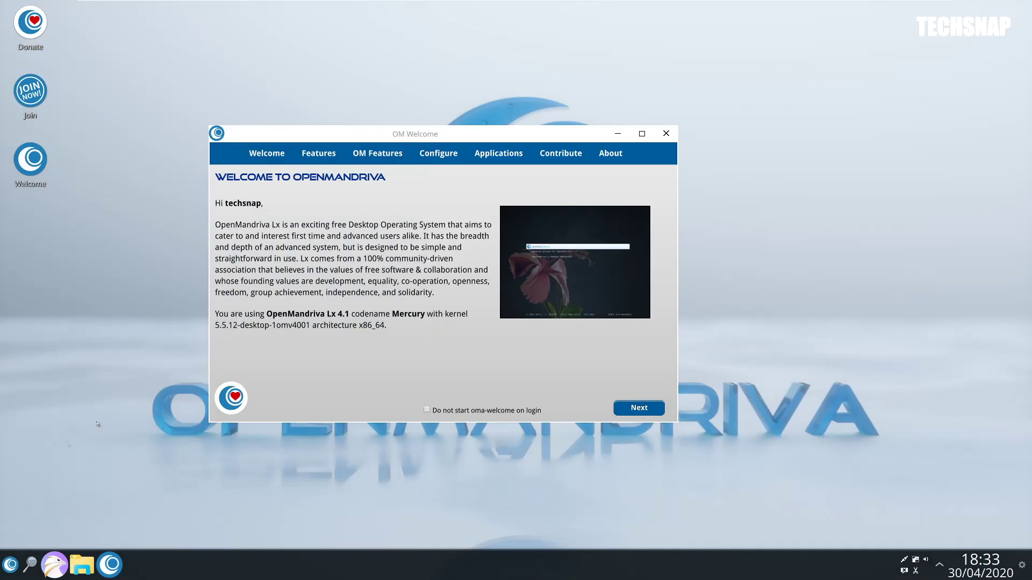
Edit the Contact Theme Editor tile, trying the 2x1, 3x1 and 4x1 sizes and setting it to 1x1.
click(10, 564)
right_click(241, 269)
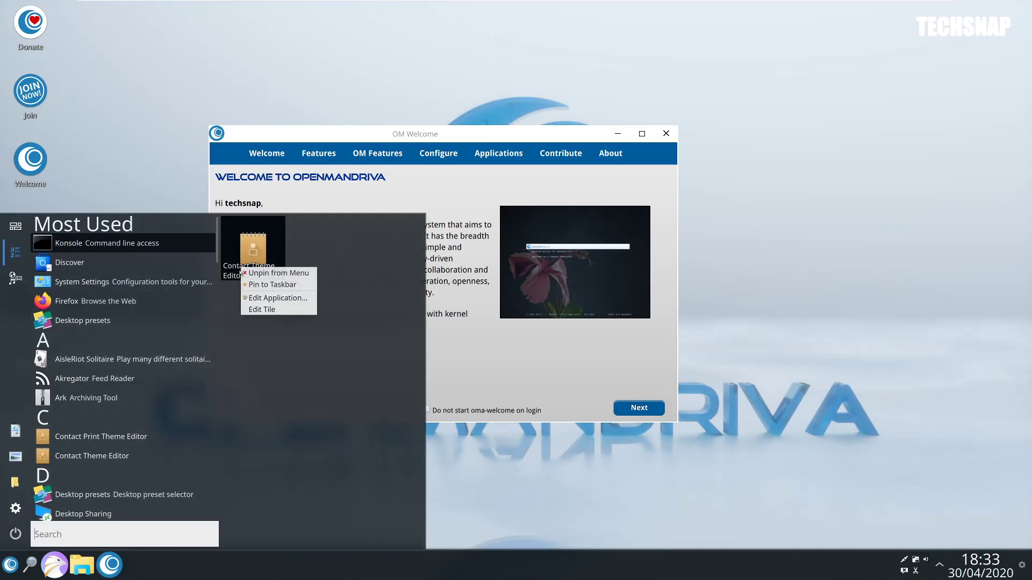
click(261, 310)
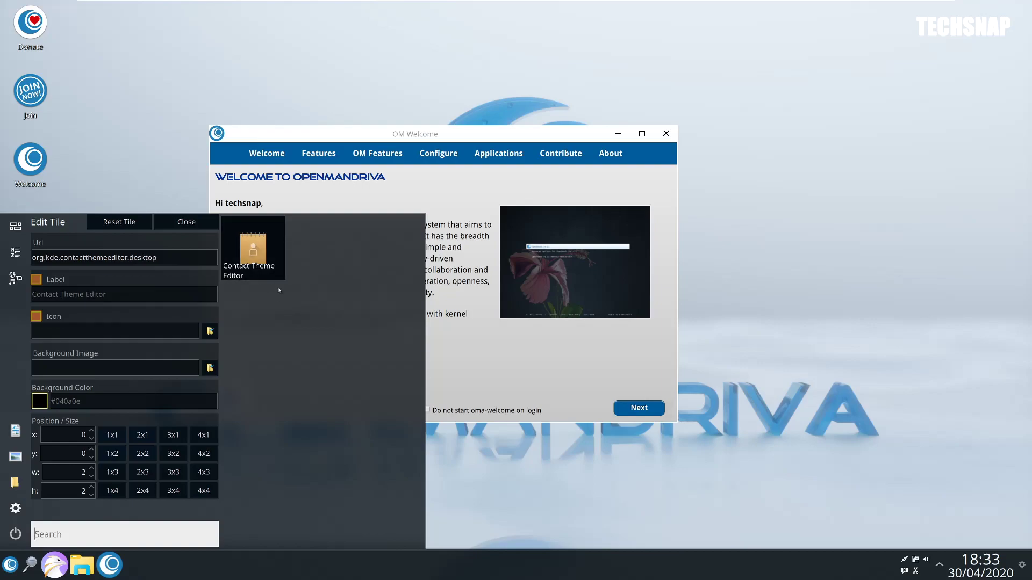
click(121, 437)
click(142, 435)
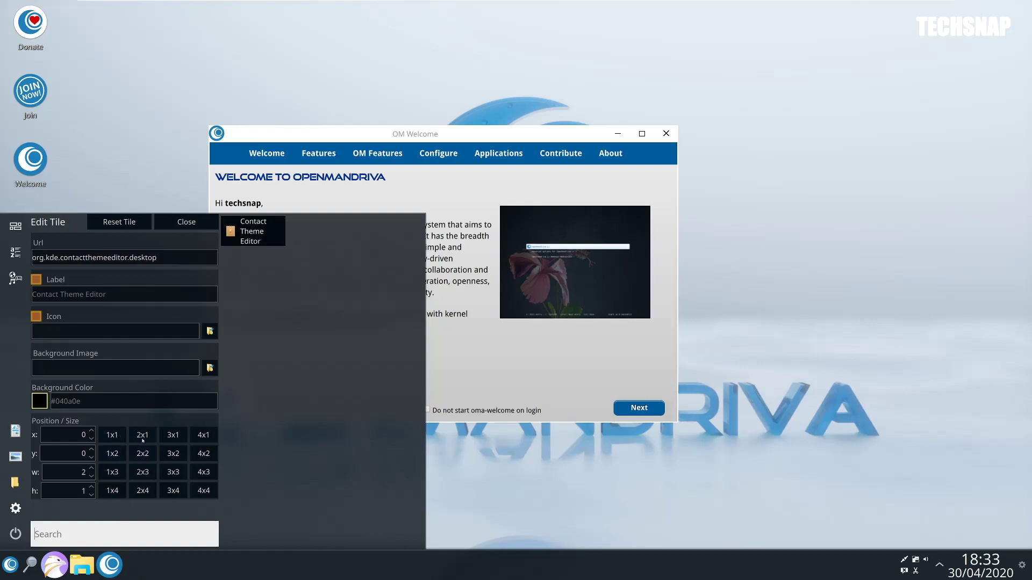
click(181, 437)
click(200, 441)
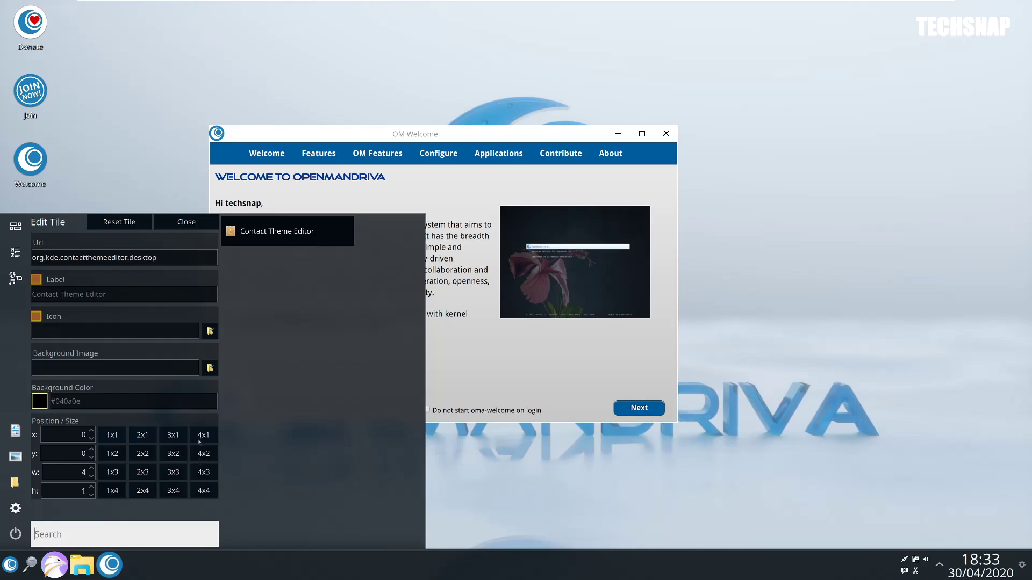
click(124, 437)
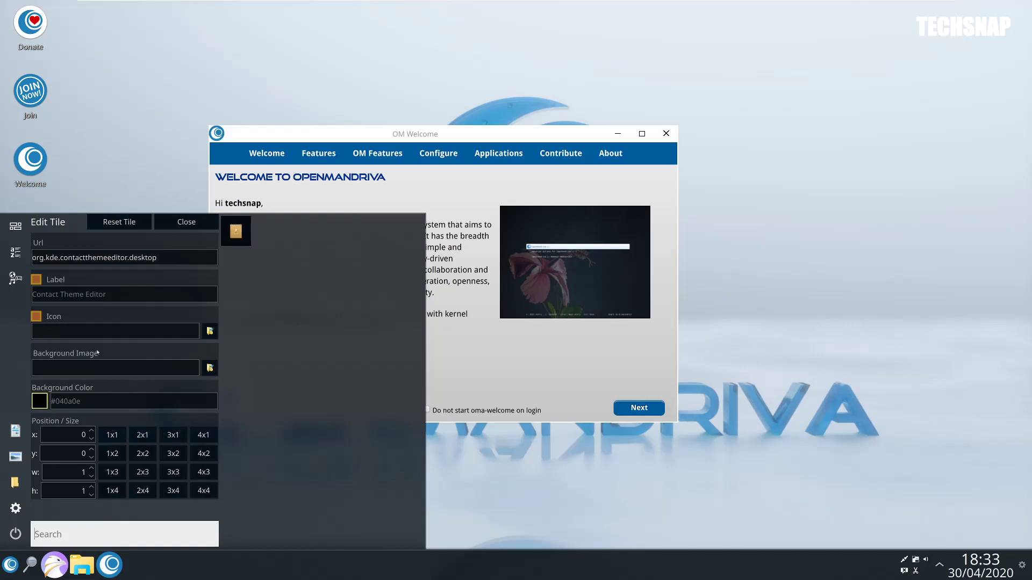
Close the tile editor, open the Desktop presets selector, and briefly open and dismiss the application launcher.
click(159, 226)
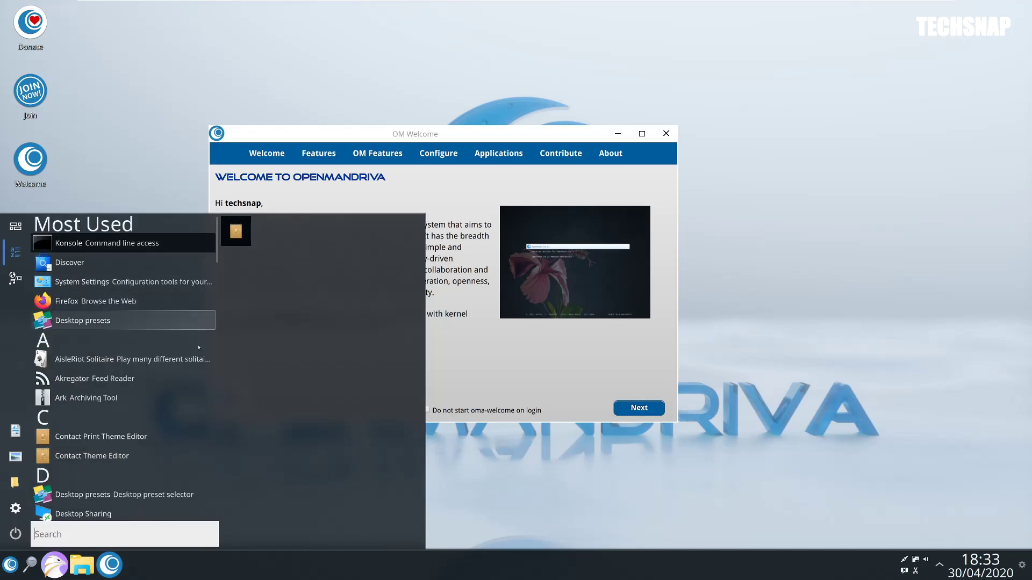
click(107, 495)
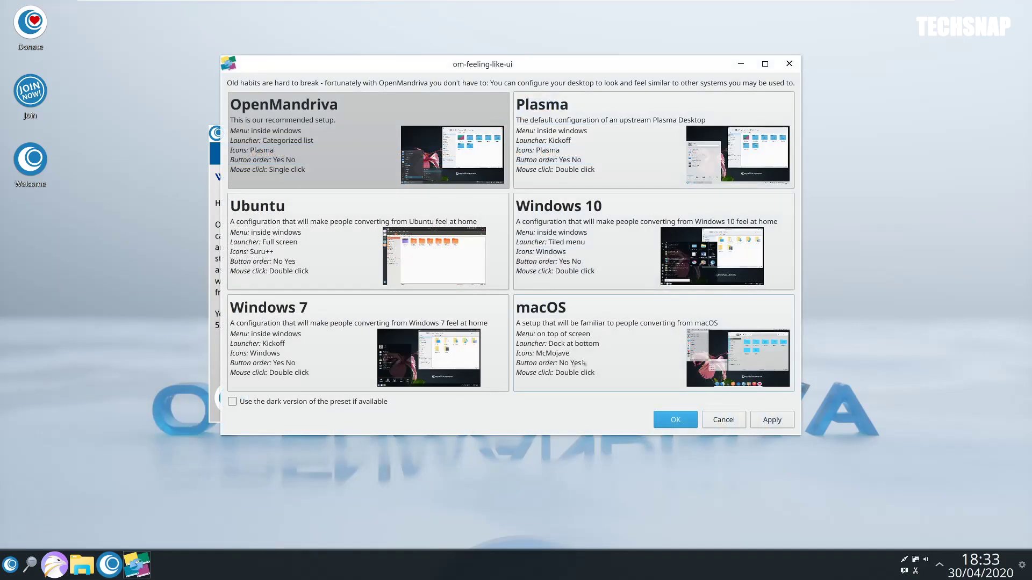
click(11, 565)
click(11, 565)
click(11, 566)
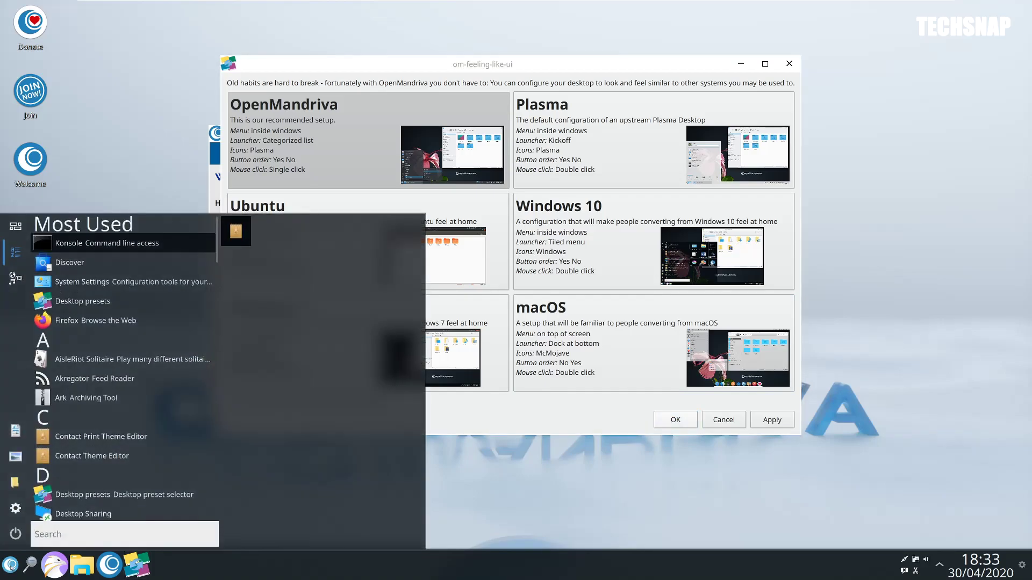
click(504, 524)
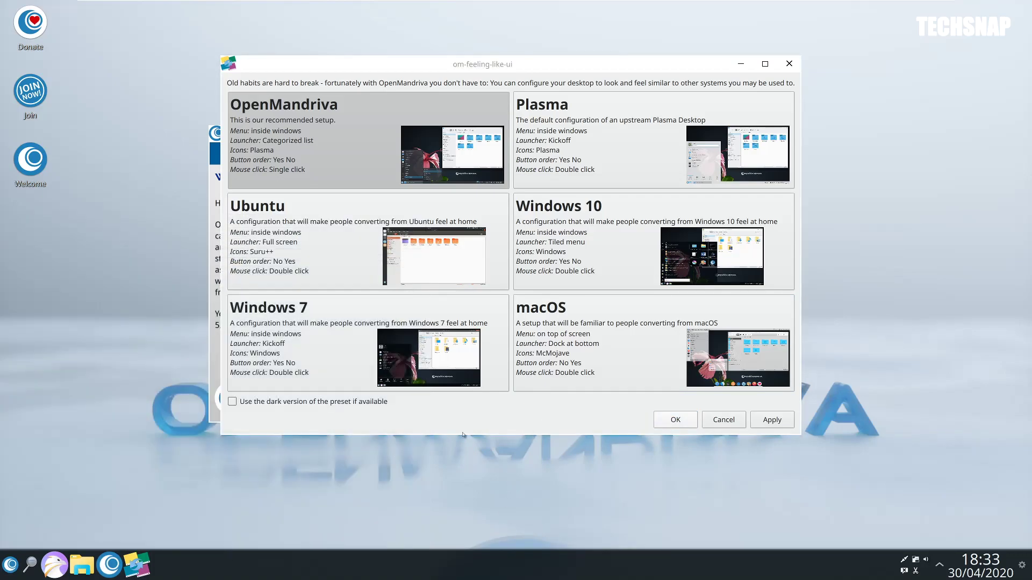
Apply the Windows 7 desktop preset, accept the additional packages and authorise their installation with the administrator password.
click(457, 353)
click(772, 420)
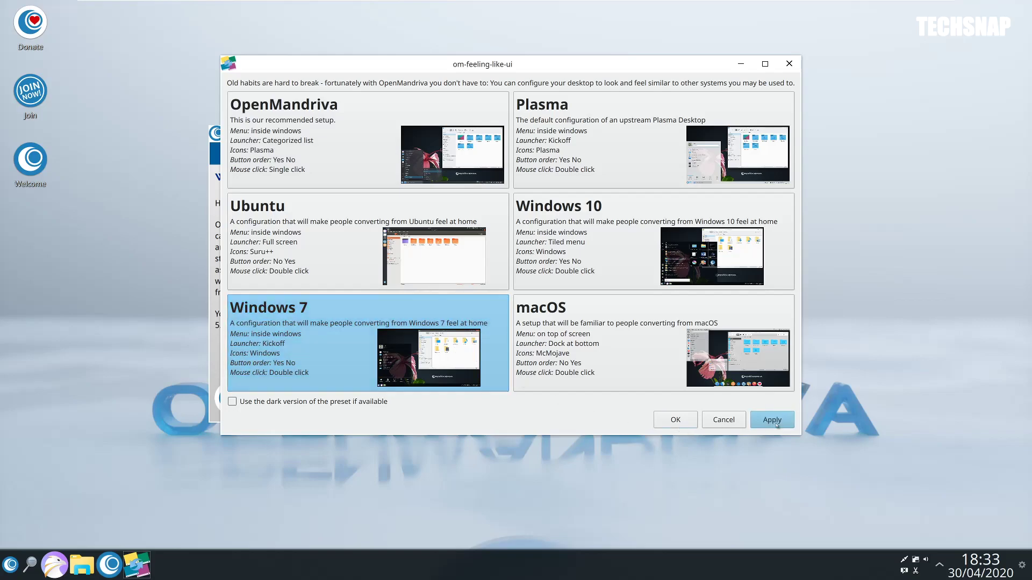
click(604, 279)
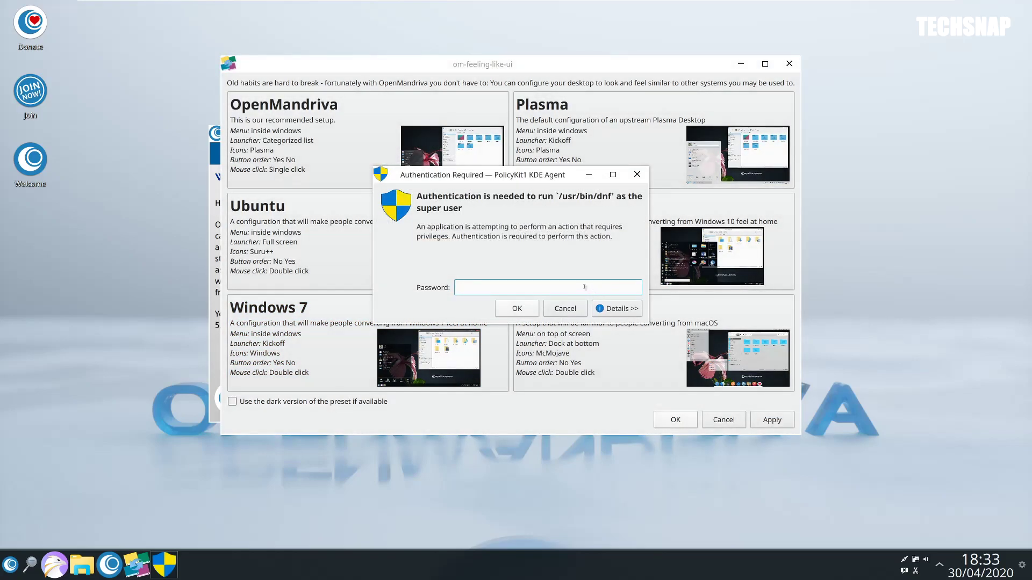
text(••••••)
click(517, 309)
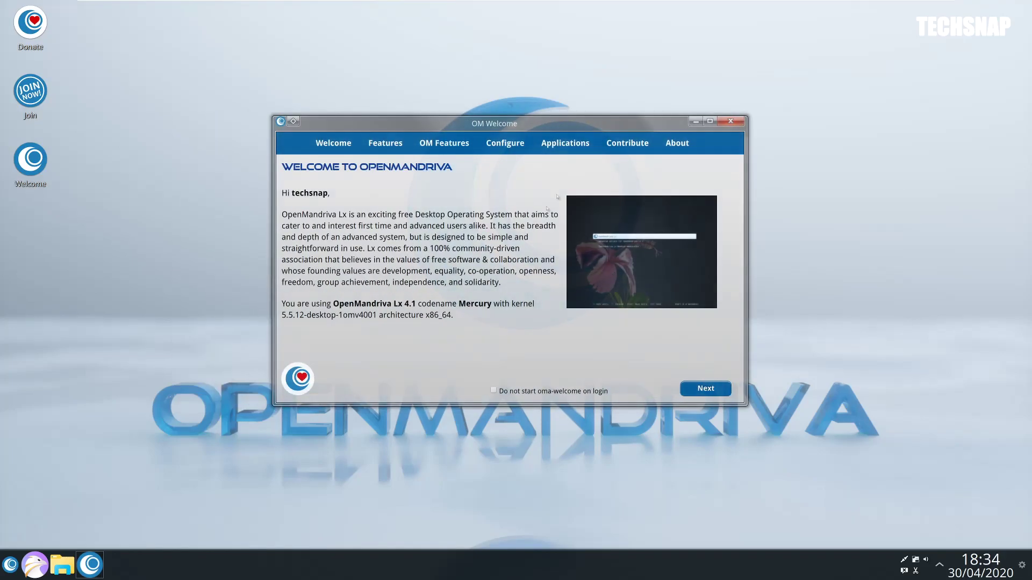
Open LibreOffice Writer from the launcher's Office category, dismiss the tip of the day and close Writer.
click(7, 565)
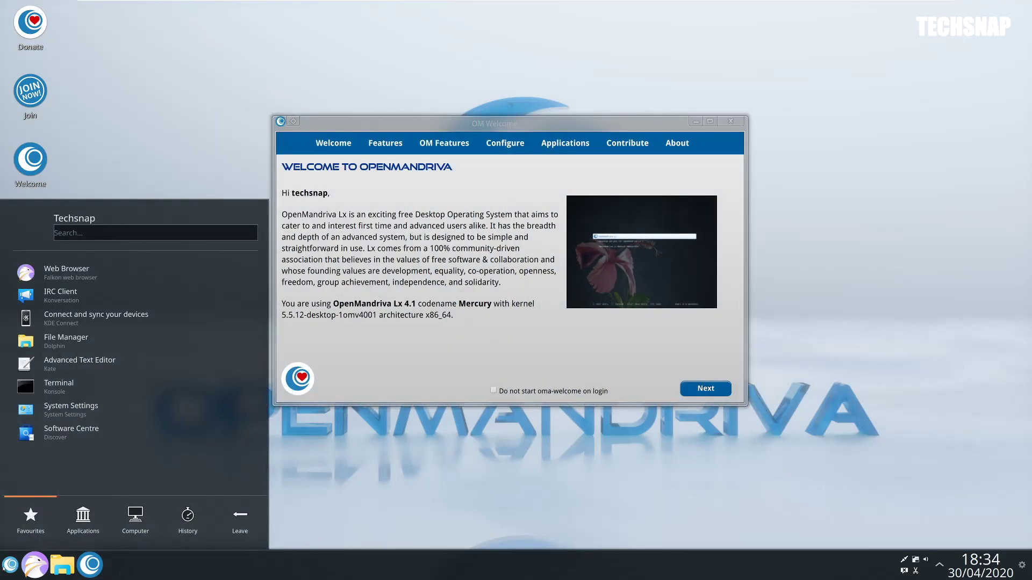
mouse_move(102, 520)
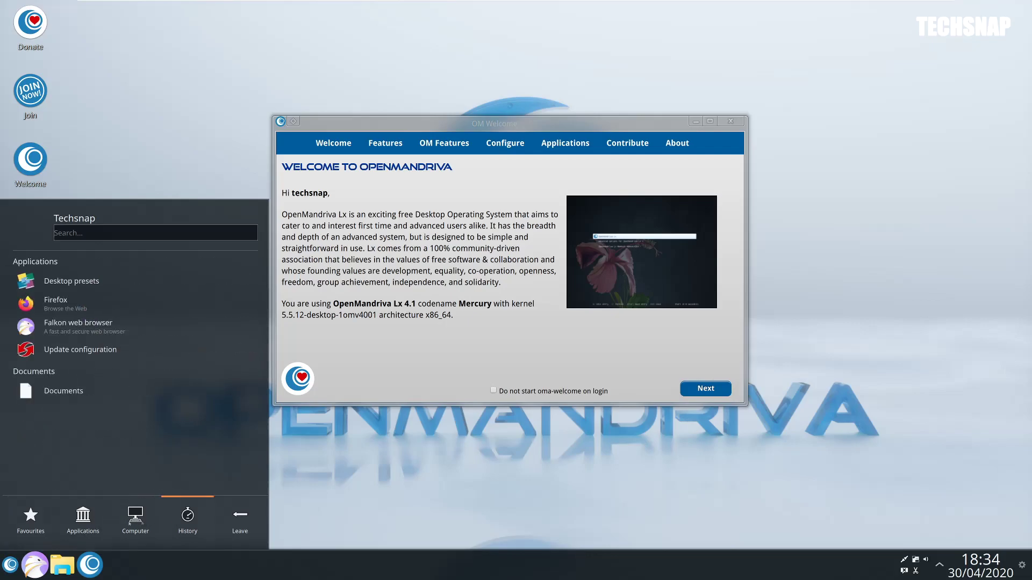
click(88, 306)
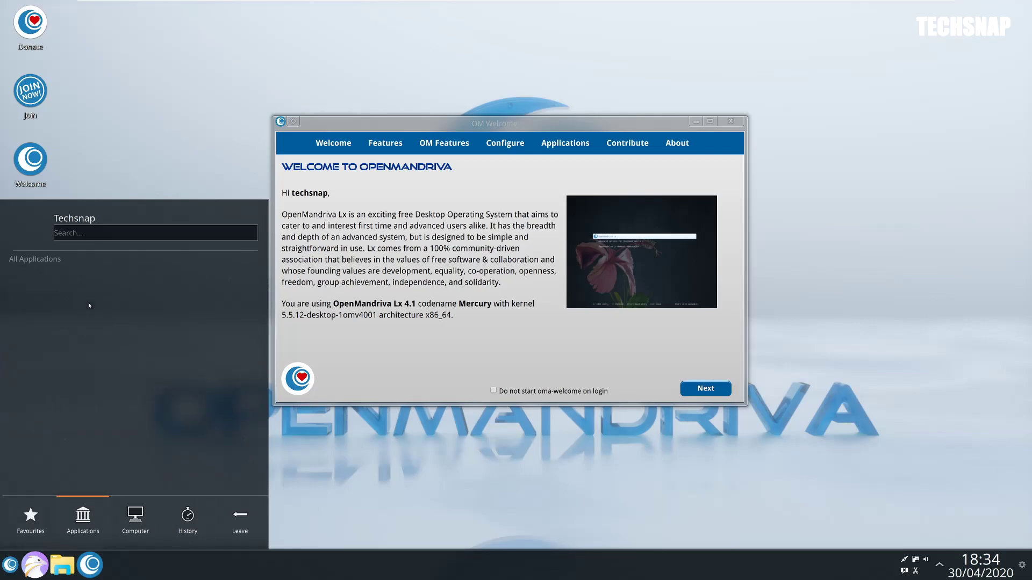
click(35, 259)
click(59, 393)
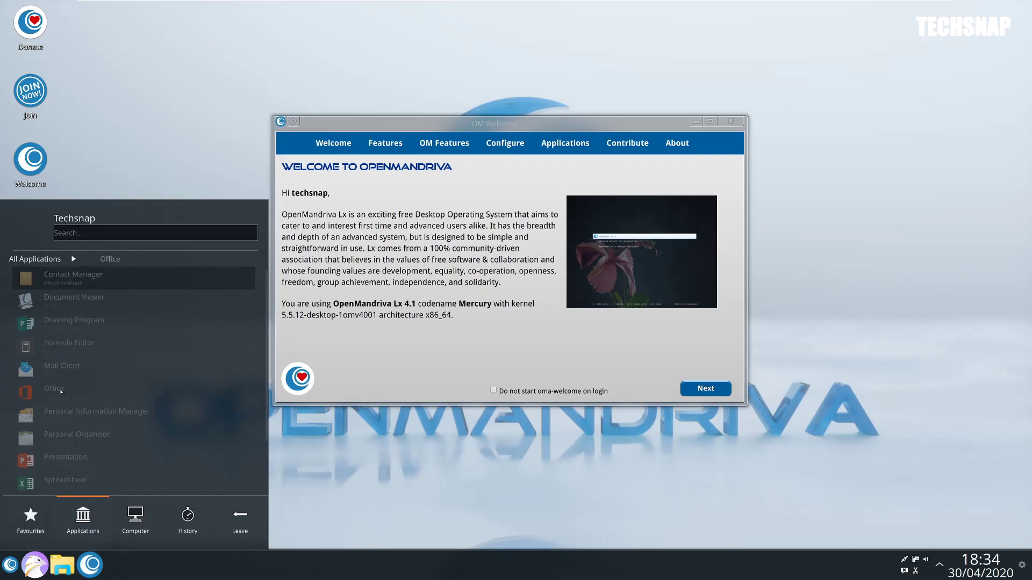
scroll(126, 422, down, 1)
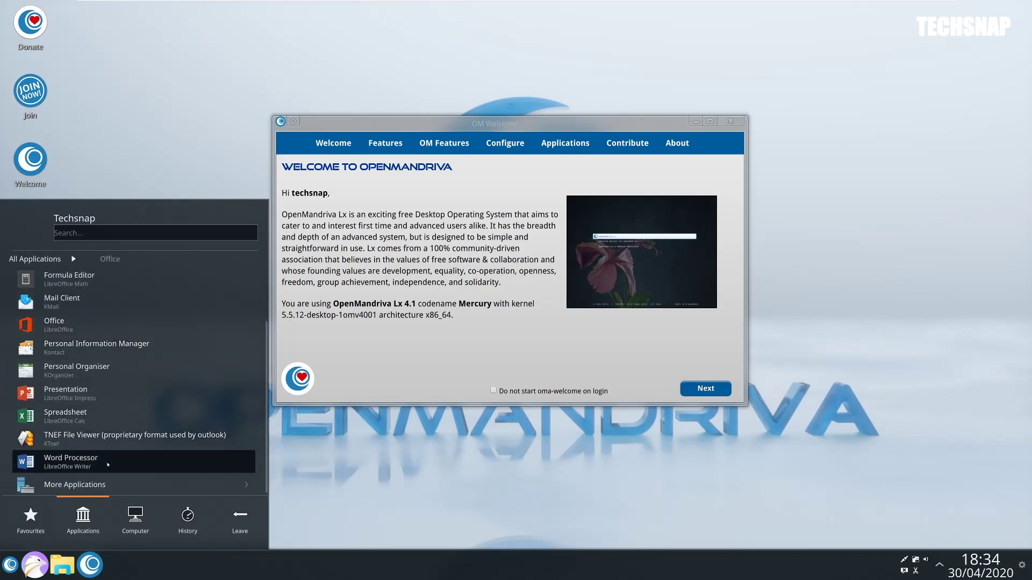
click(84, 467)
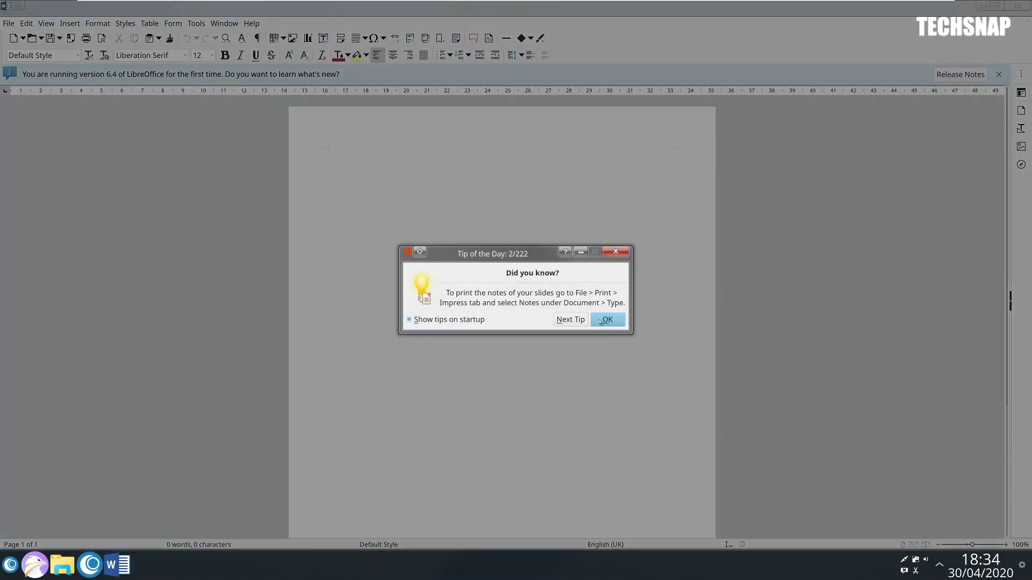
click(606, 320)
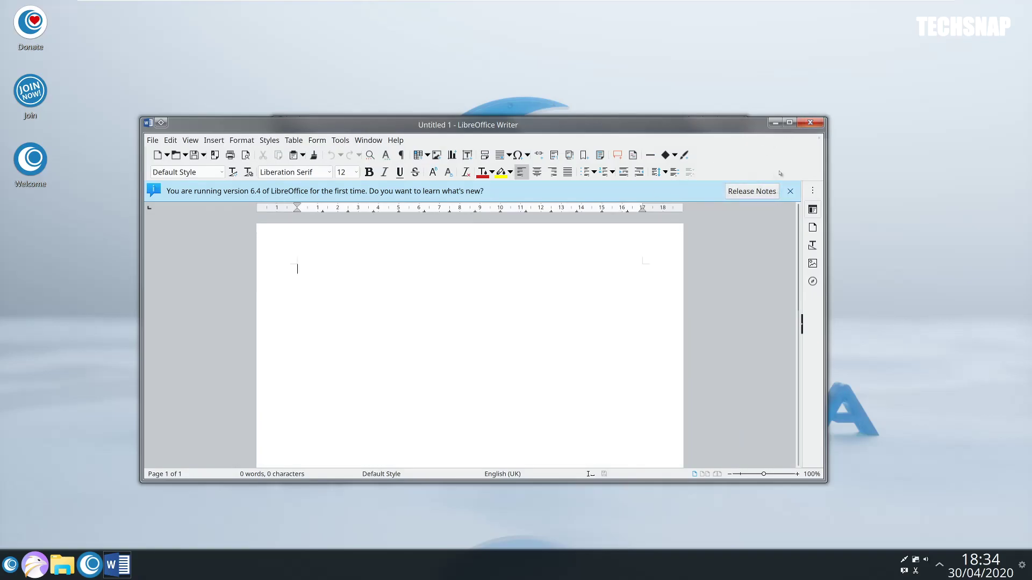
click(810, 123)
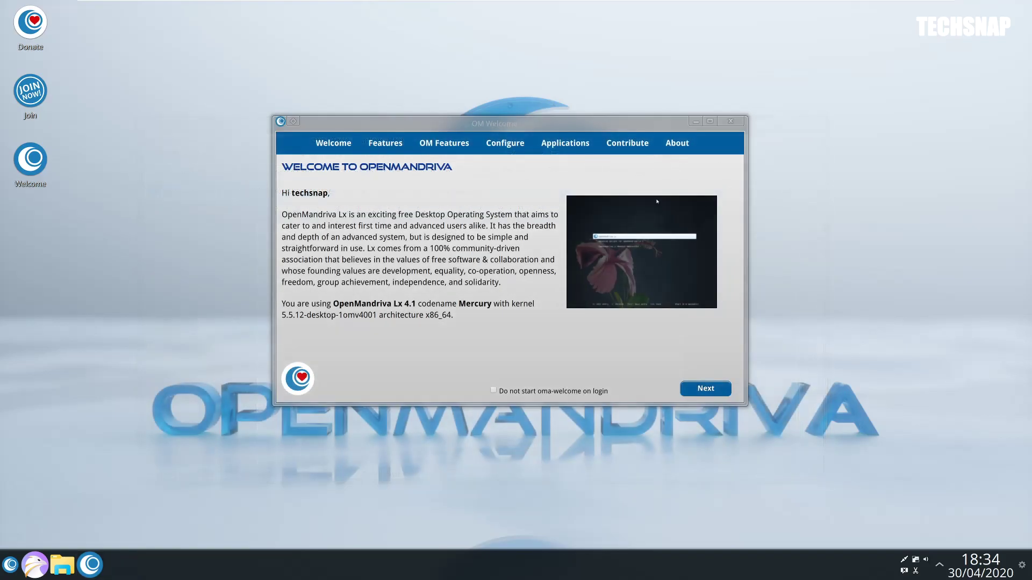
Open the Desktop presets selector, choose the macOS preset and accept the additional packages it needs.
click(5, 563)
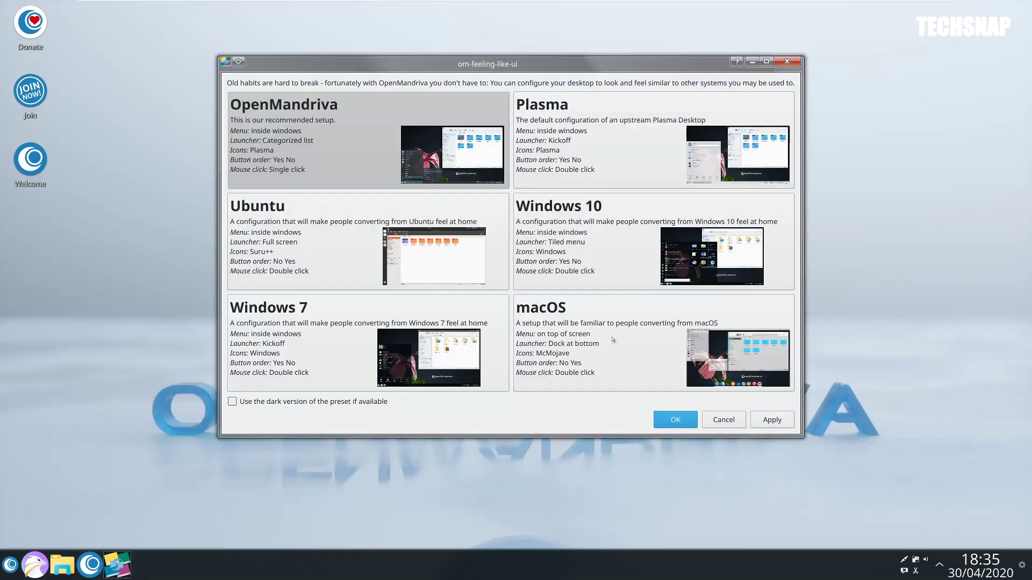
click(613, 340)
click(677, 420)
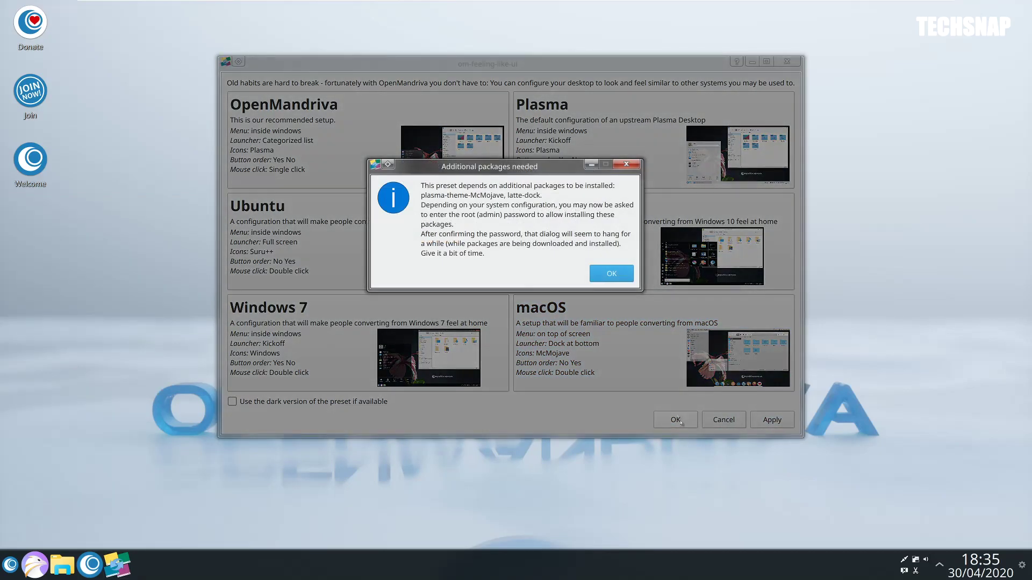
click(611, 274)
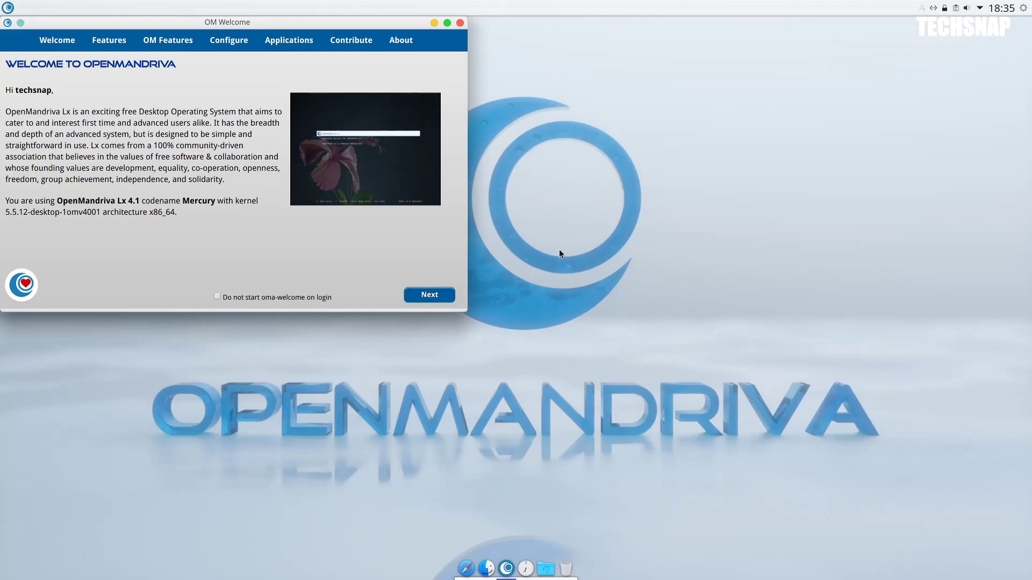
Open Desktop presets from the launcher's Settings category and apply the Ubuntu preset.
click(9, 7)
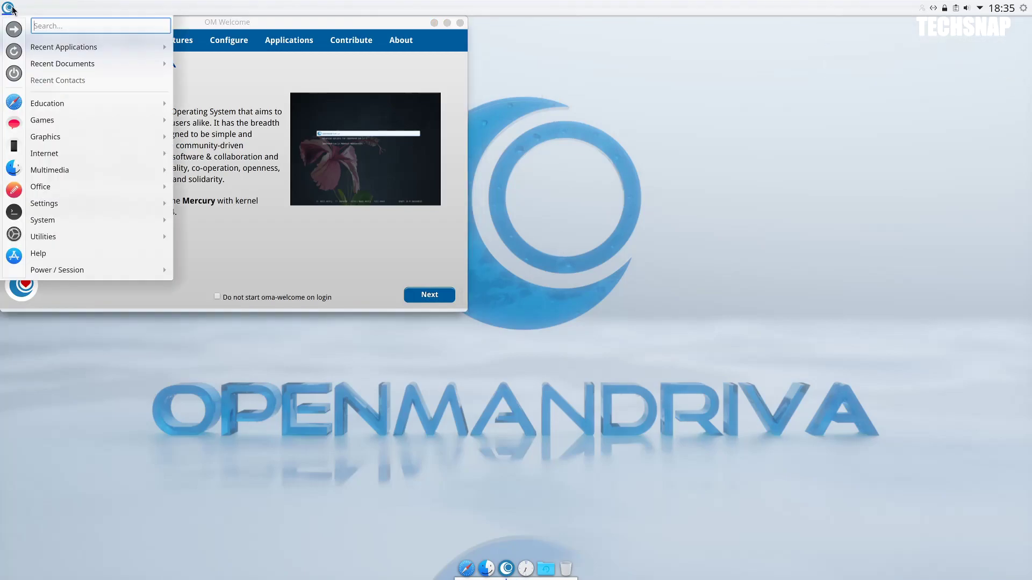
mouse_move(84, 218)
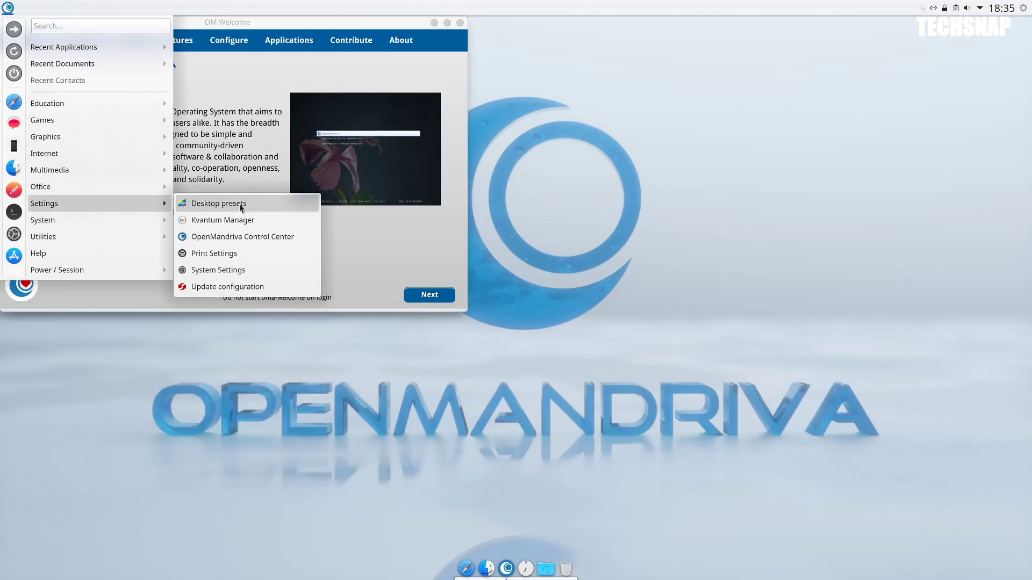
click(240, 204)
click(424, 275)
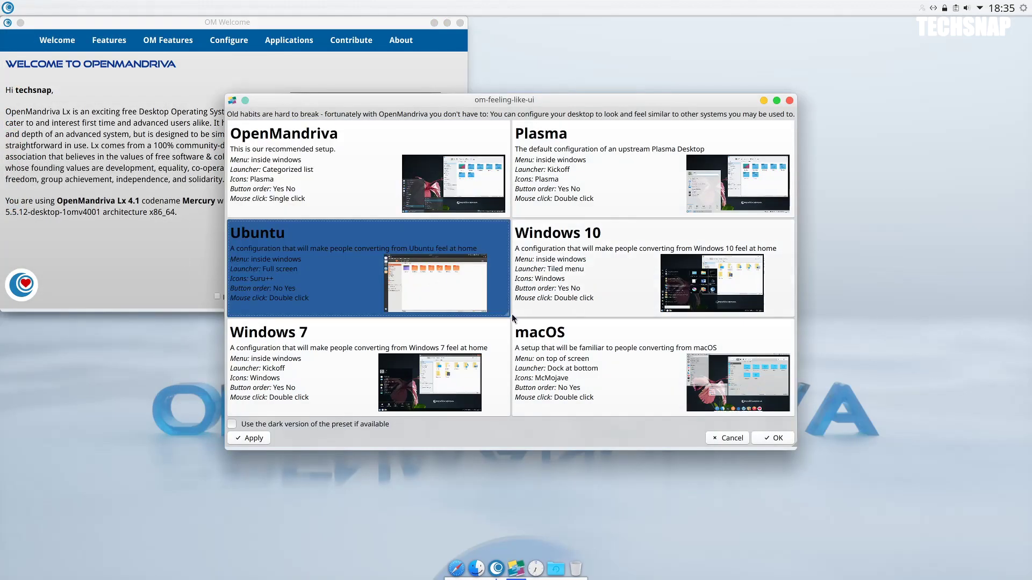
click(789, 441)
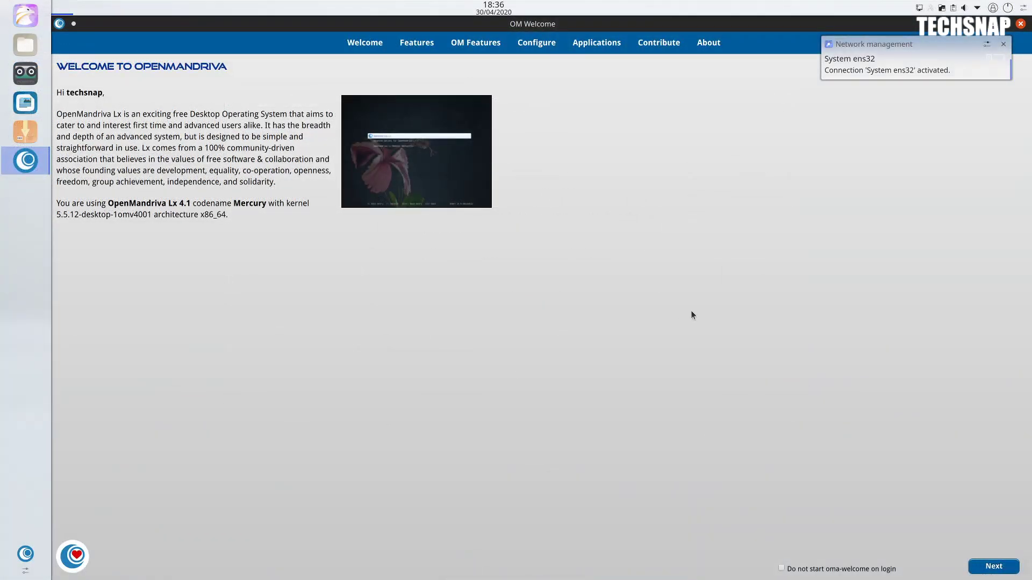
Close the OM Welcome window, then open and dismiss the settings of the dock panel.
click(1020, 25)
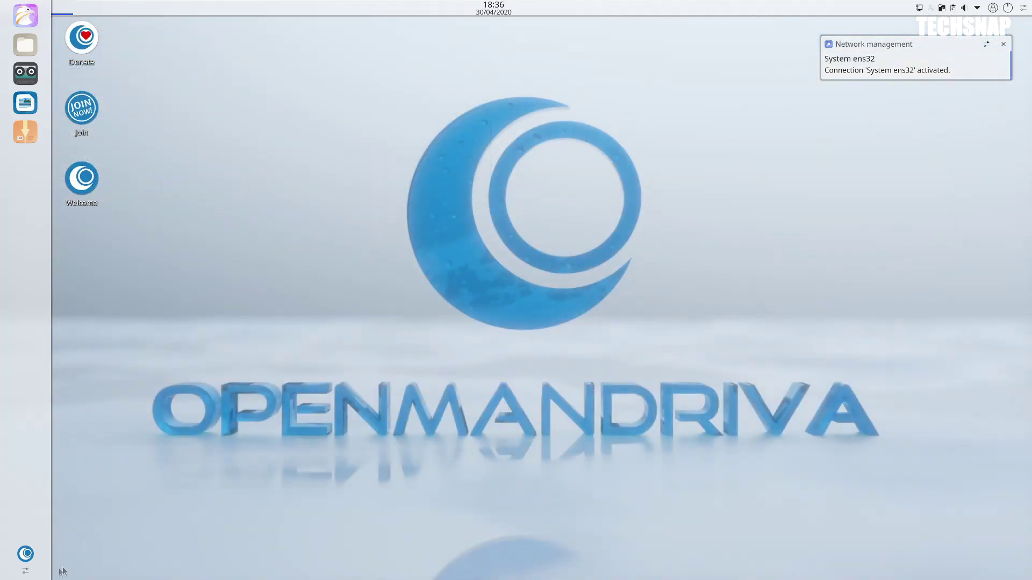
click(23, 571)
mouse_move(22, 558)
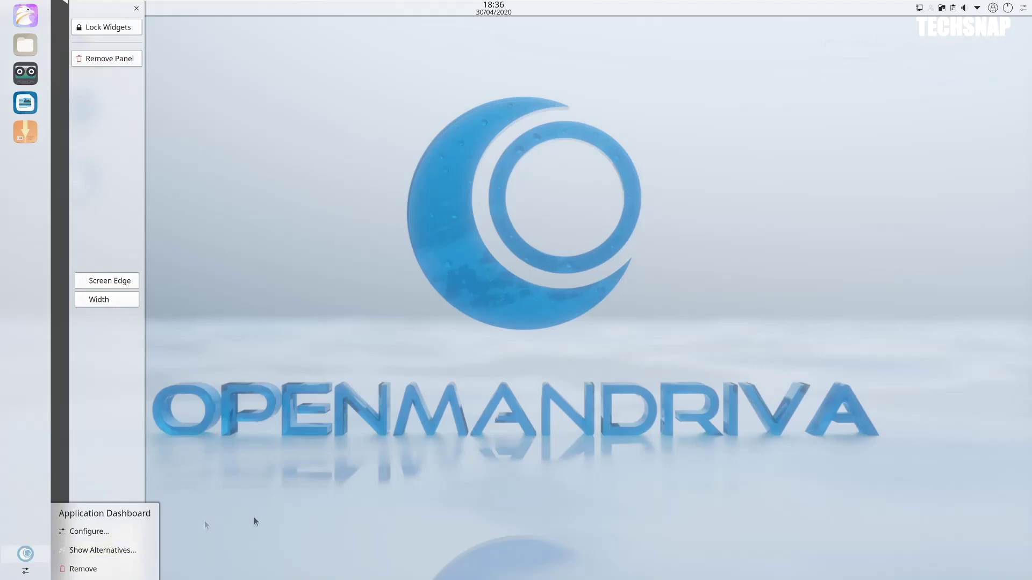
click(206, 526)
Open Desktop presets from the full-screen Application Dashboard and choose the Plasma preset.
click(33, 555)
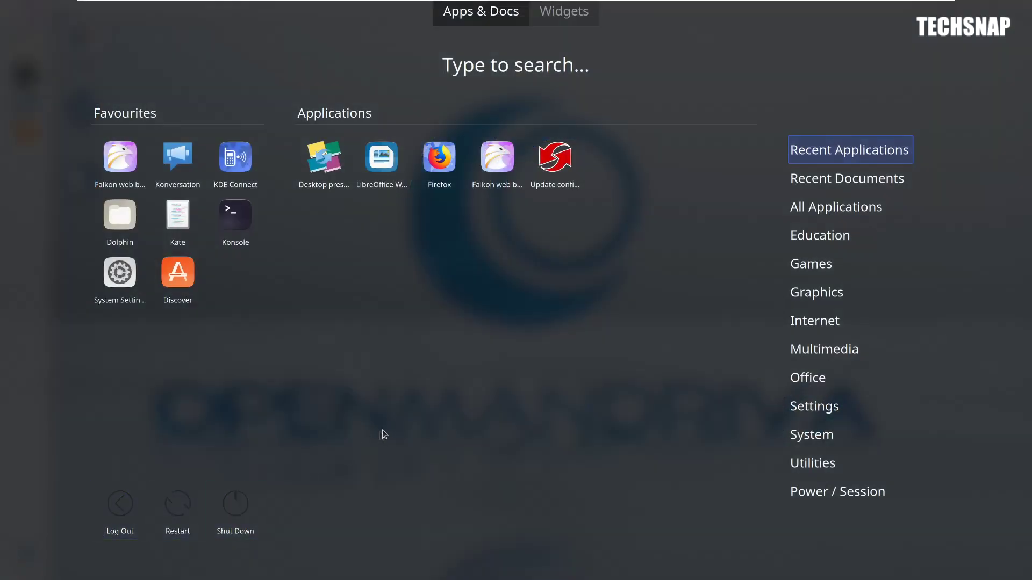
click(333, 190)
click(615, 176)
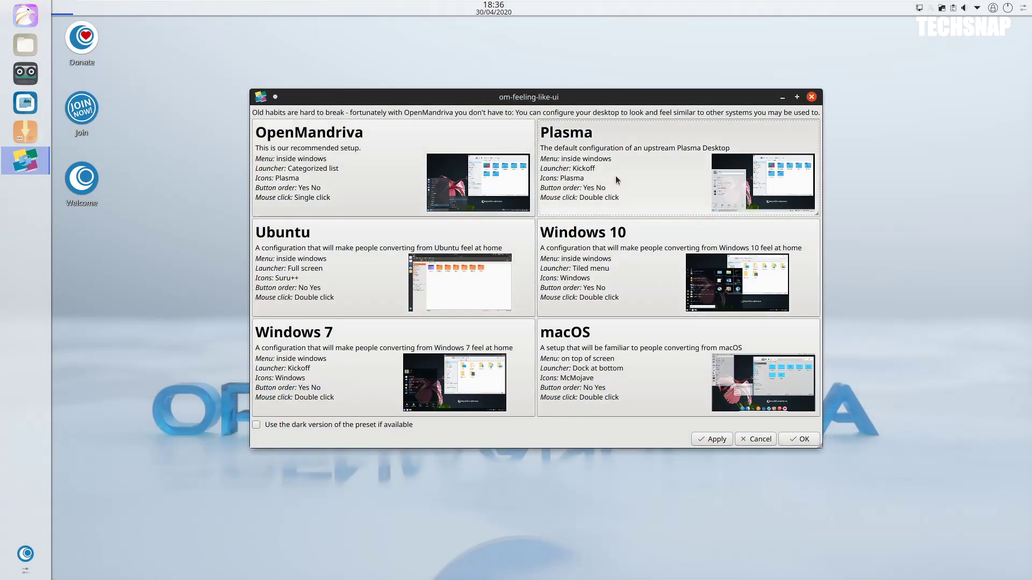
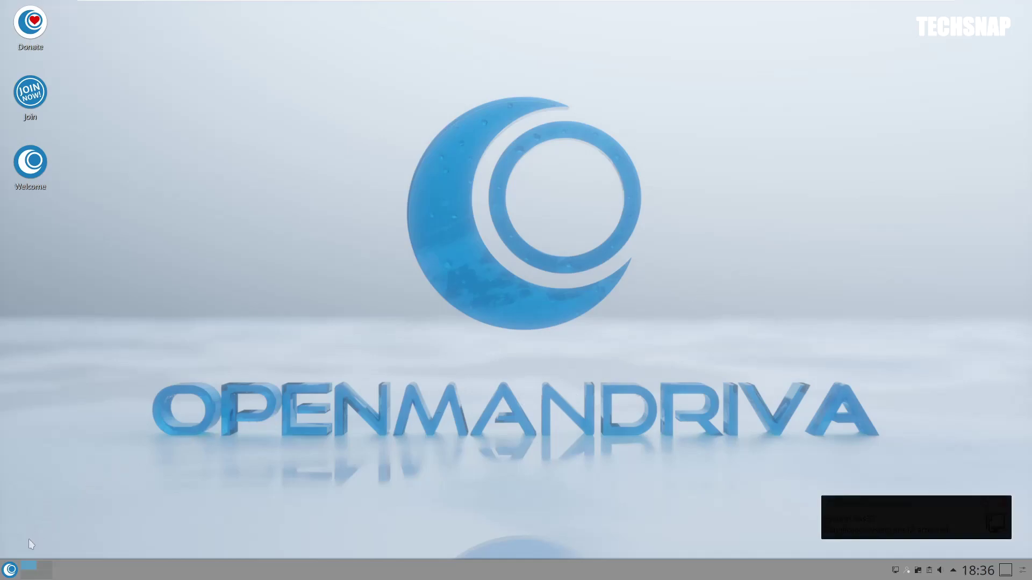
Examine the applications listed in the System category of the application launcher.
click(9, 569)
mouse_move(105, 527)
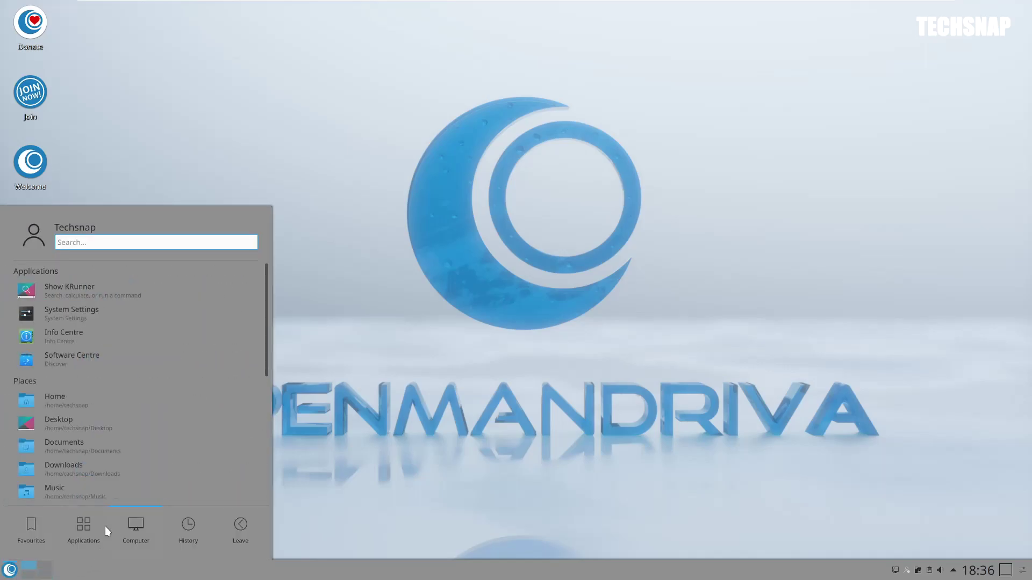
click(130, 448)
scroll(131, 453, down, 5)
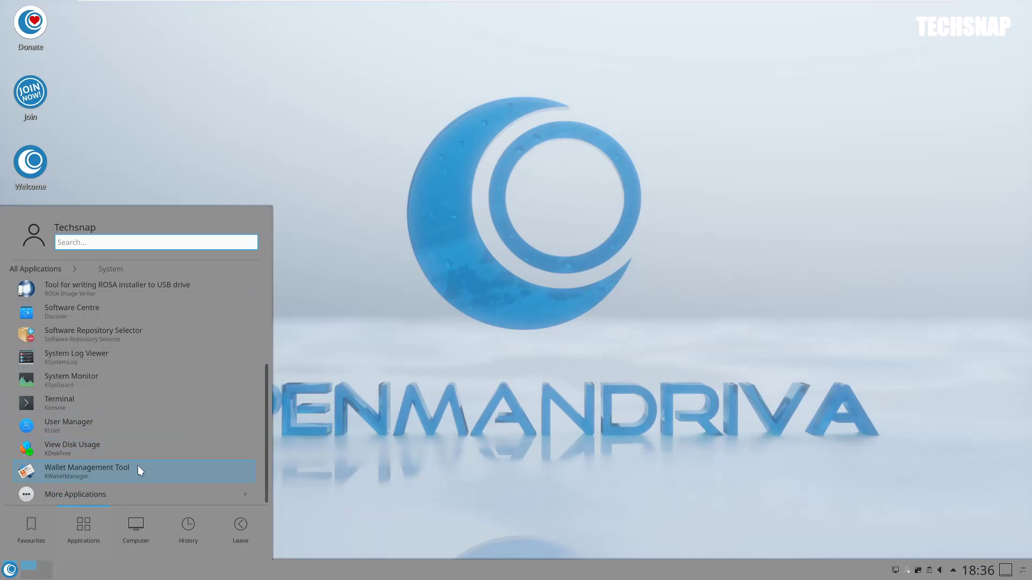
scroll(139, 470, up, 3)
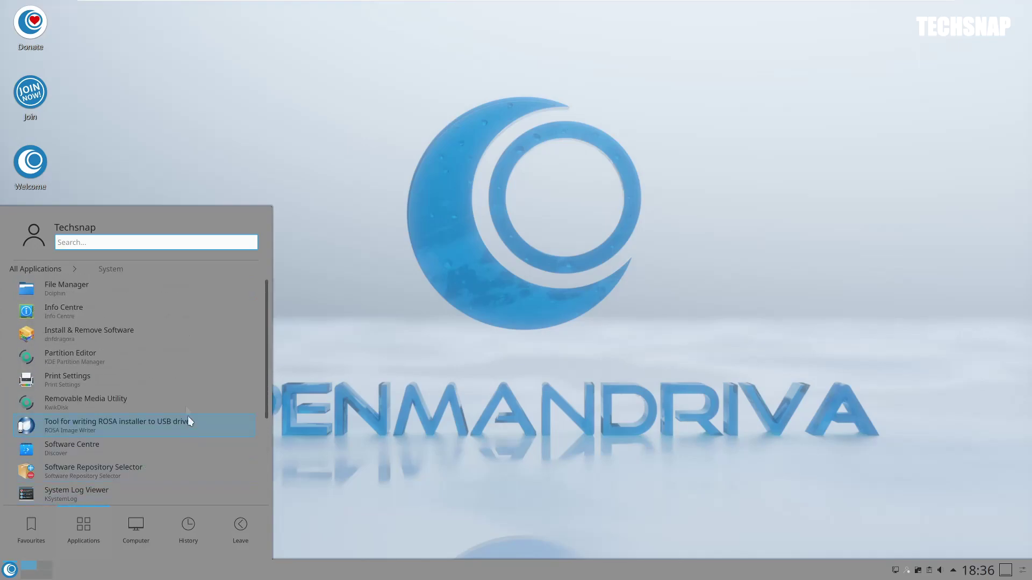
scroll(105, 384, down, 3)
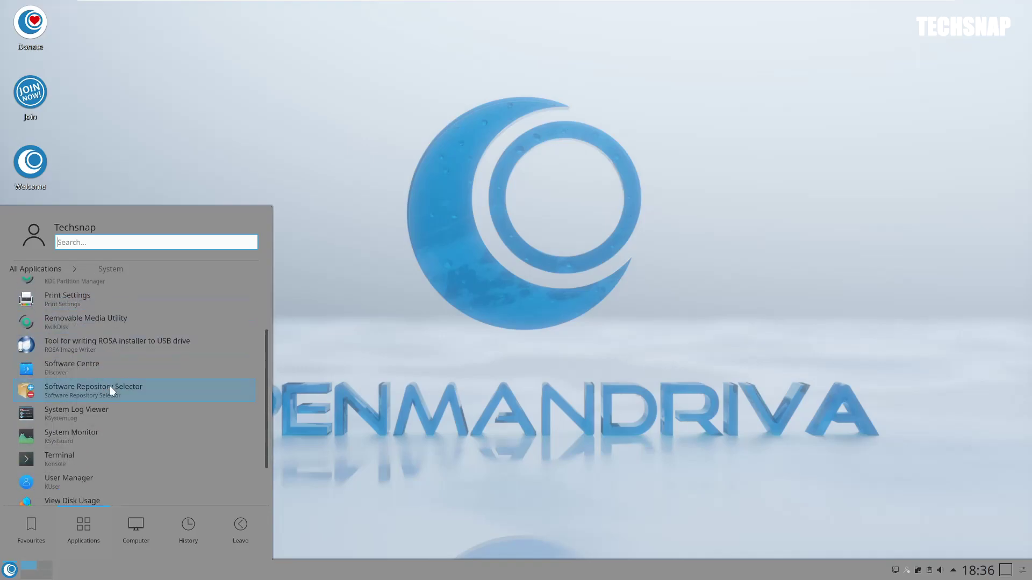
Open Kvantum Manager from the launcher's Settings category, close it and reopen the launcher.
click(50, 272)
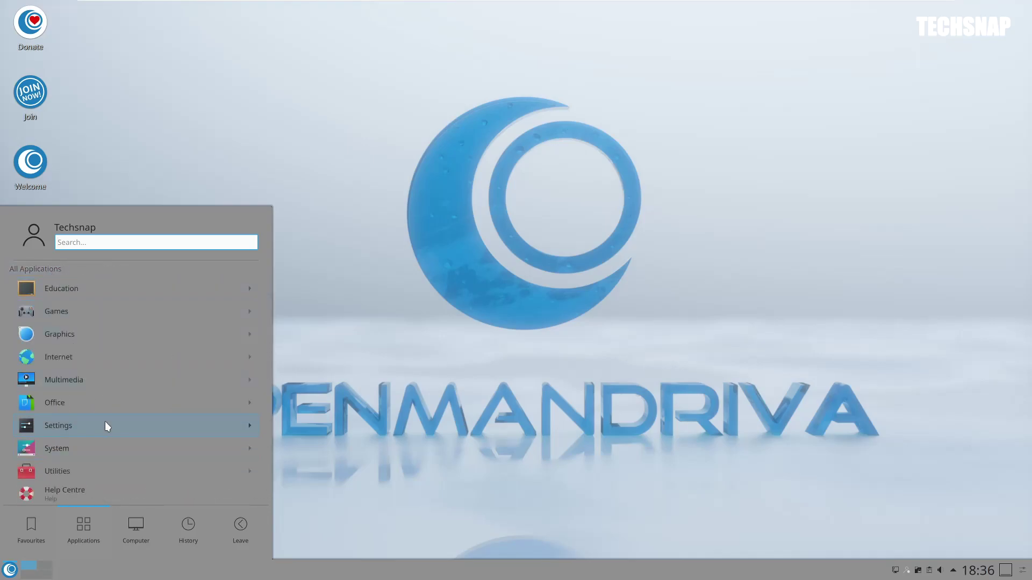
click(104, 423)
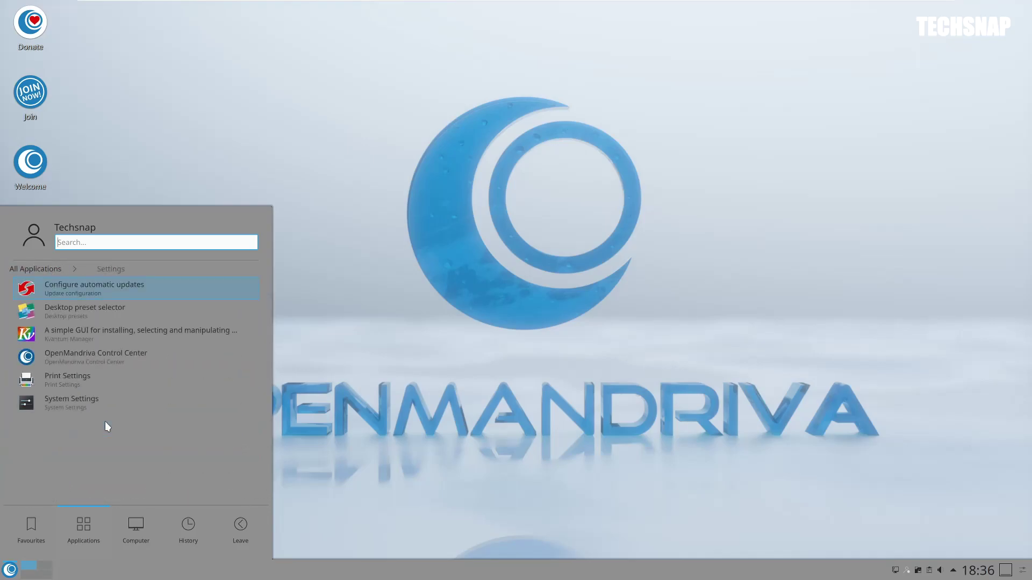
click(178, 336)
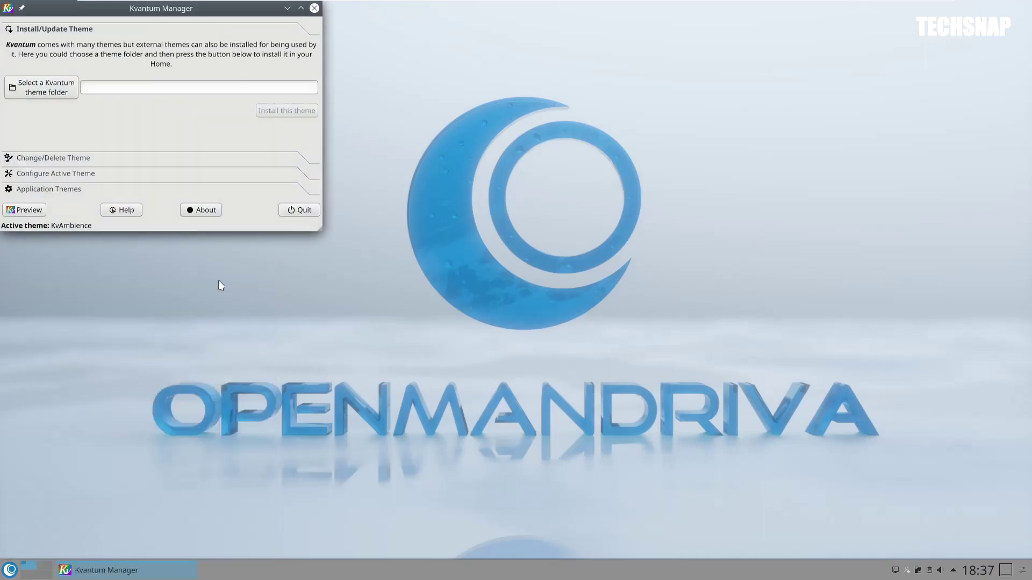
click(314, 8)
click(9, 570)
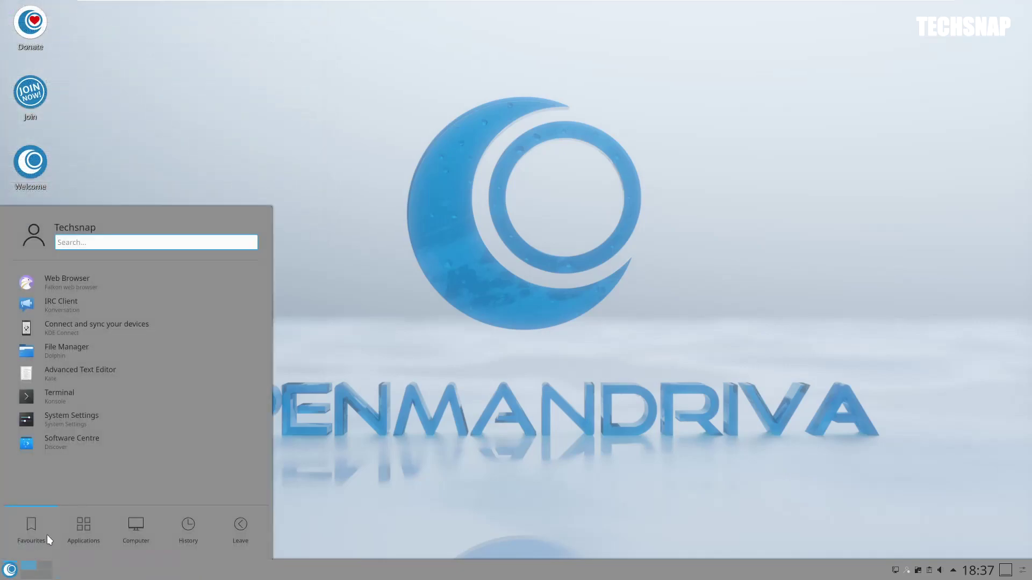
Open OpenMandriva Control Center from the launcher's Settings category and page from the welcome page through its sections to System Configurations.
click(86, 529)
click(127, 435)
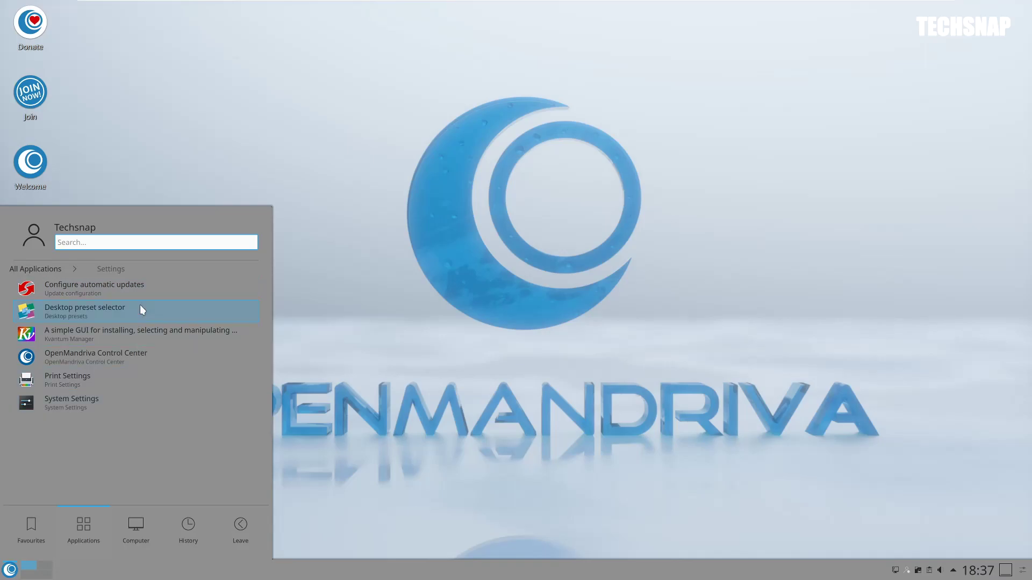
click(64, 360)
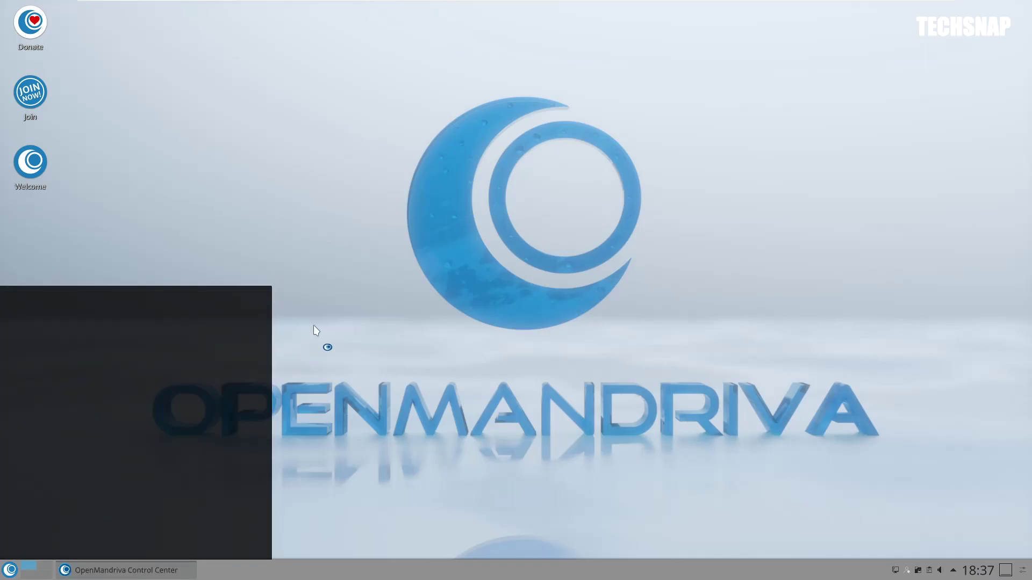
drag(290, 8, 446, 74)
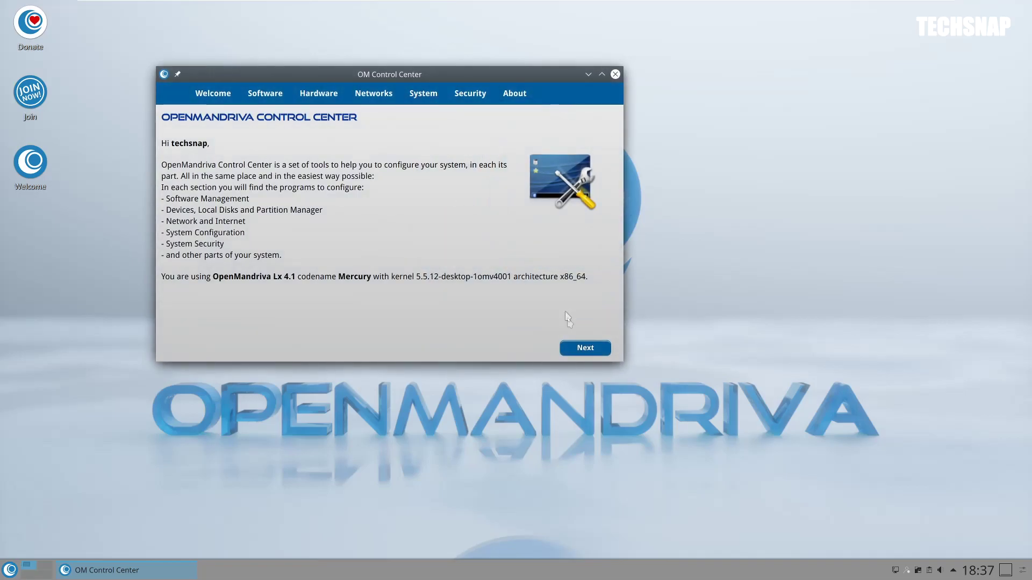
click(571, 348)
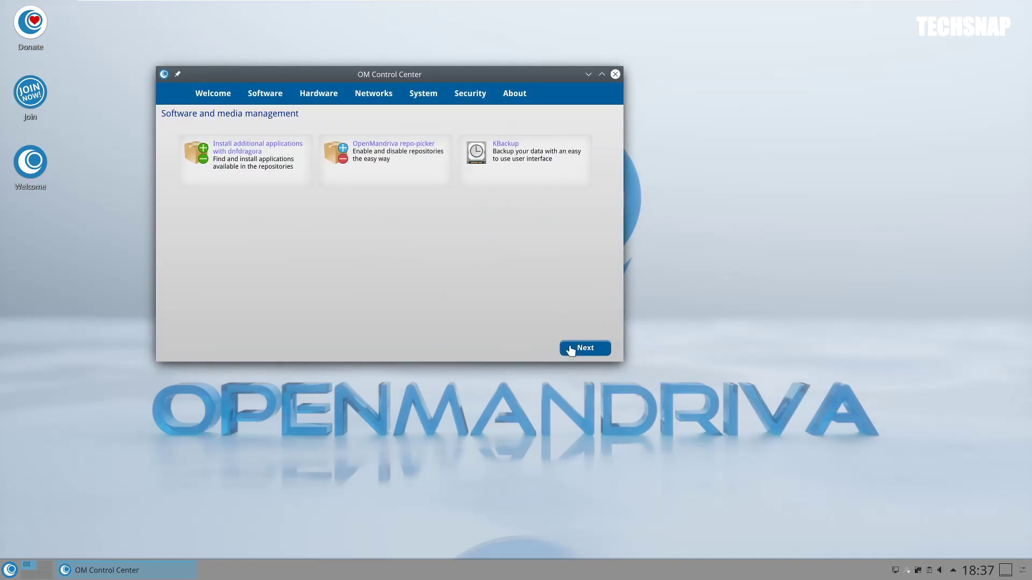
click(570, 348)
Try to install Discover from the System Configurations page and dismiss the resulting dialogs.
click(336, 304)
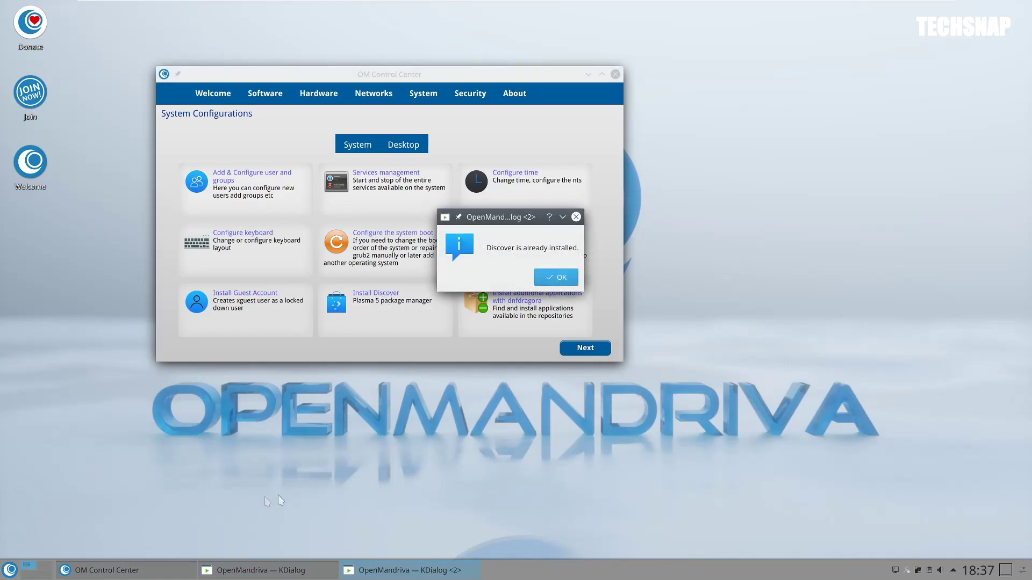
click(556, 277)
click(274, 569)
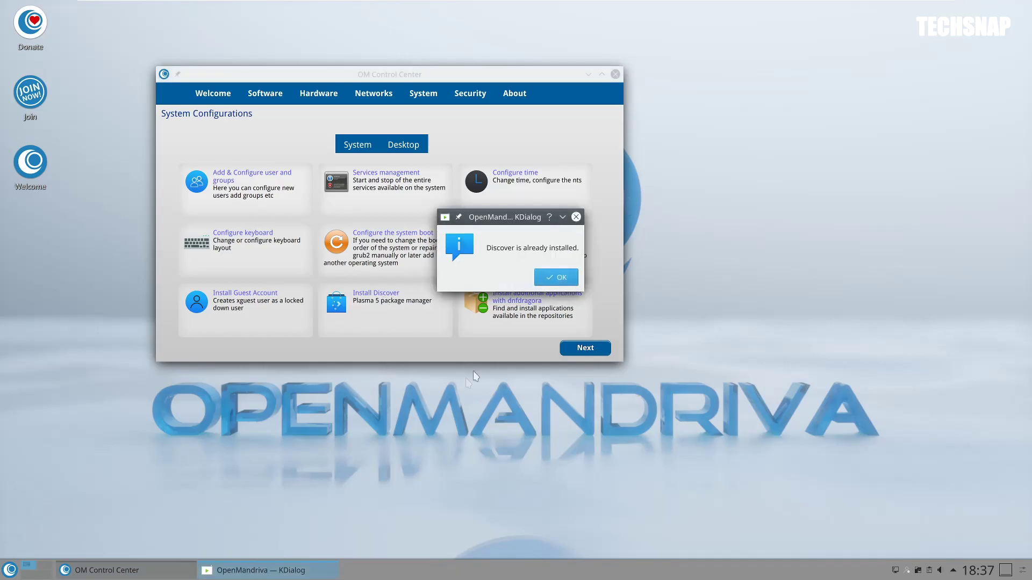
click(552, 279)
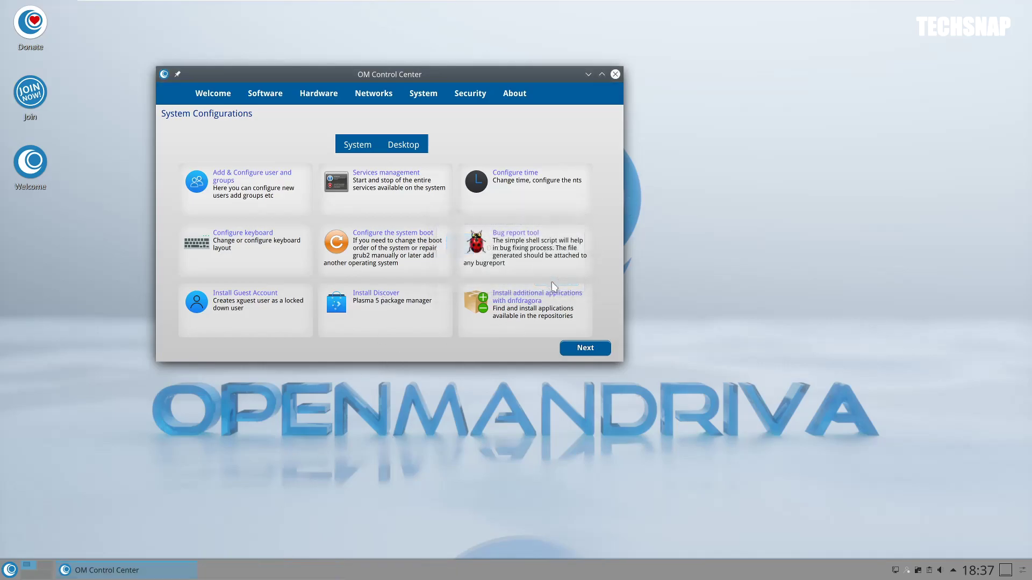
View the Security and About sections of the control center and exit it.
click(469, 95)
click(514, 93)
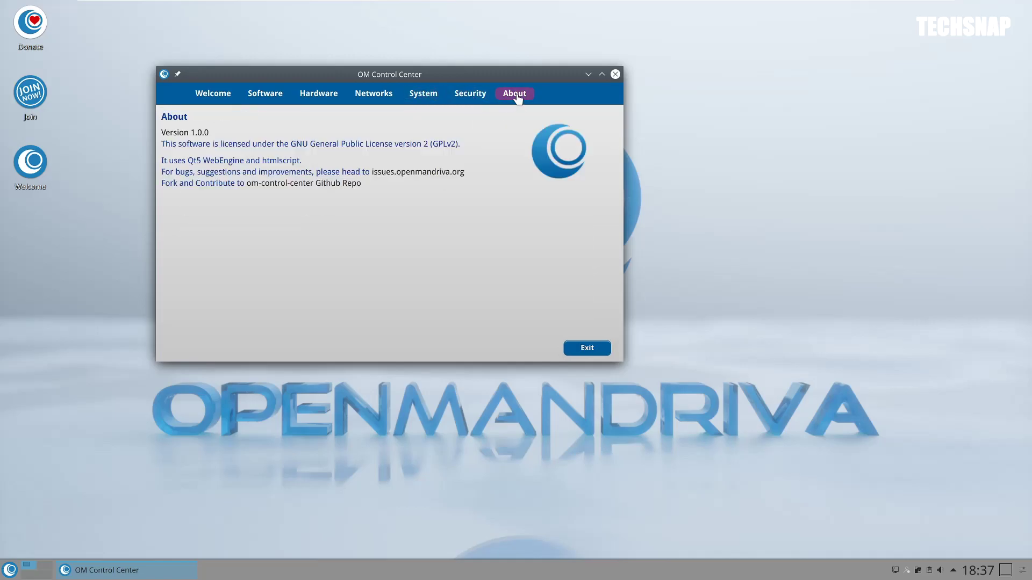
click(593, 352)
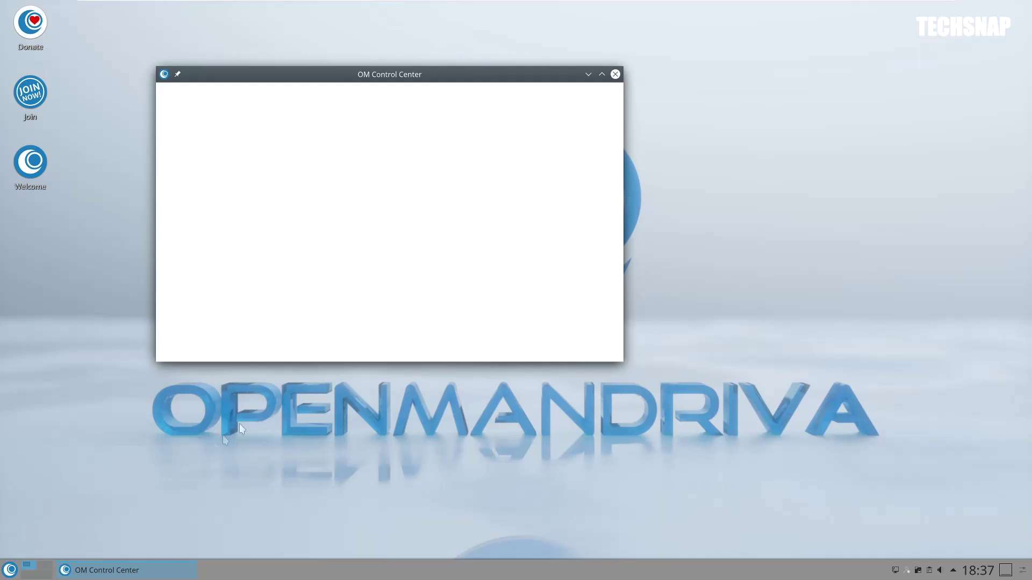
Open LibreOffice Draw from the Graphics category of the application launcher.
click(9, 570)
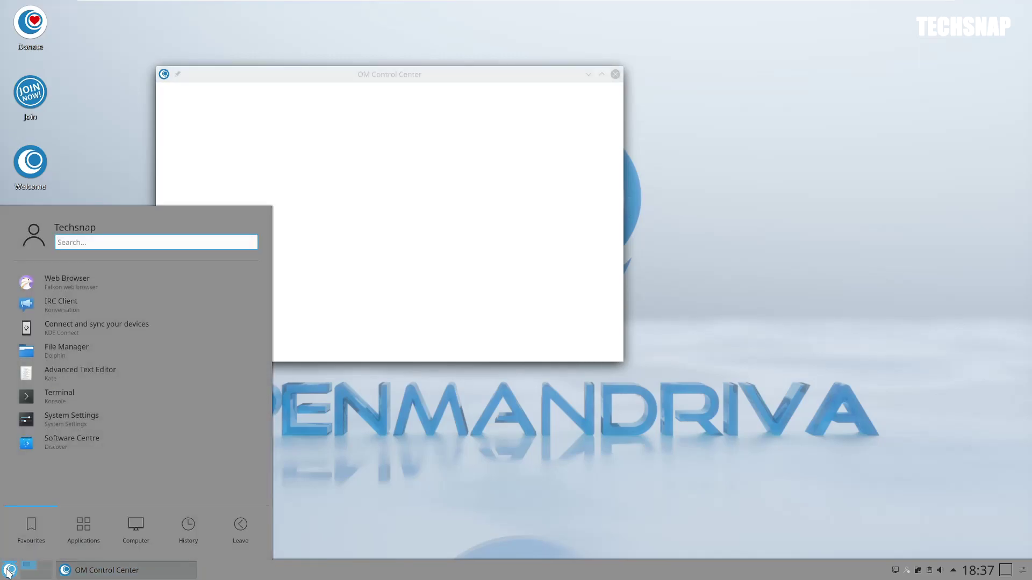
click(370, 322)
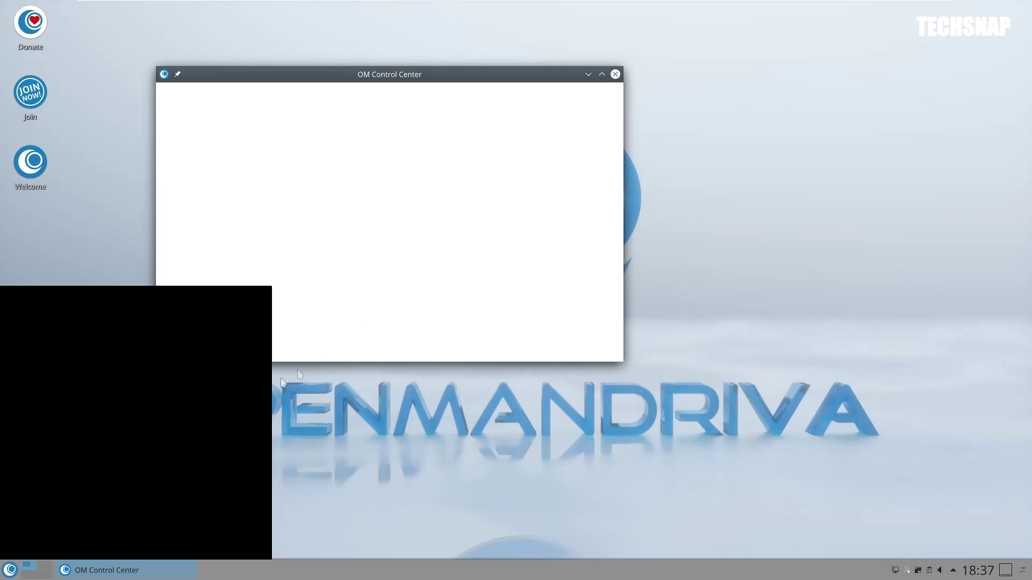
click(8, 571)
click(8, 572)
click(7, 571)
click(89, 529)
click(113, 333)
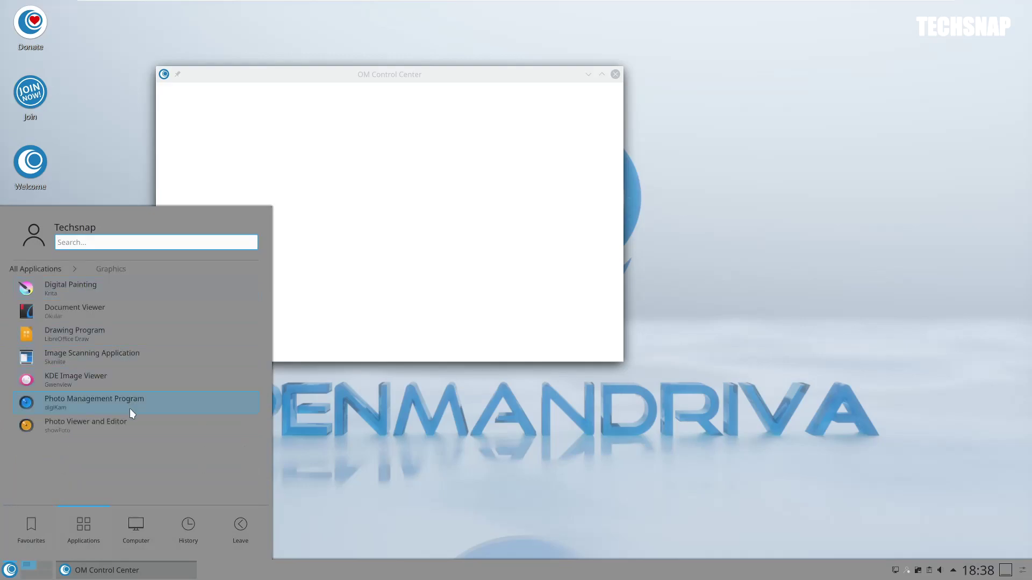
click(138, 331)
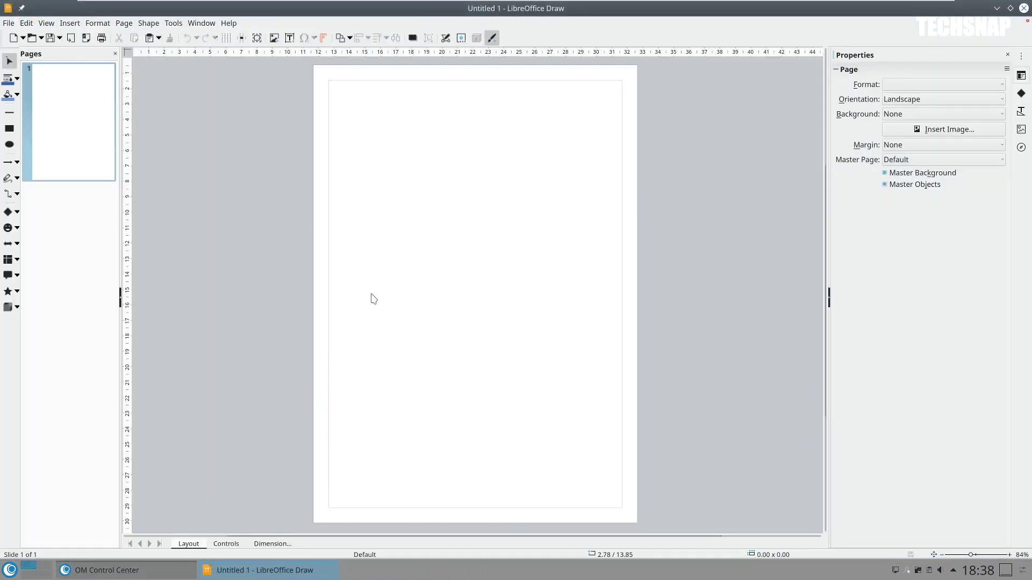
Draw a filled rectangle about 18 by 12 cm on the upper half of the page and close Draw without saving.
mouse_move(372, 294)
mouse_down()
mouse_move(491, 305)
mouse_move(386, 265)
mouse_up()
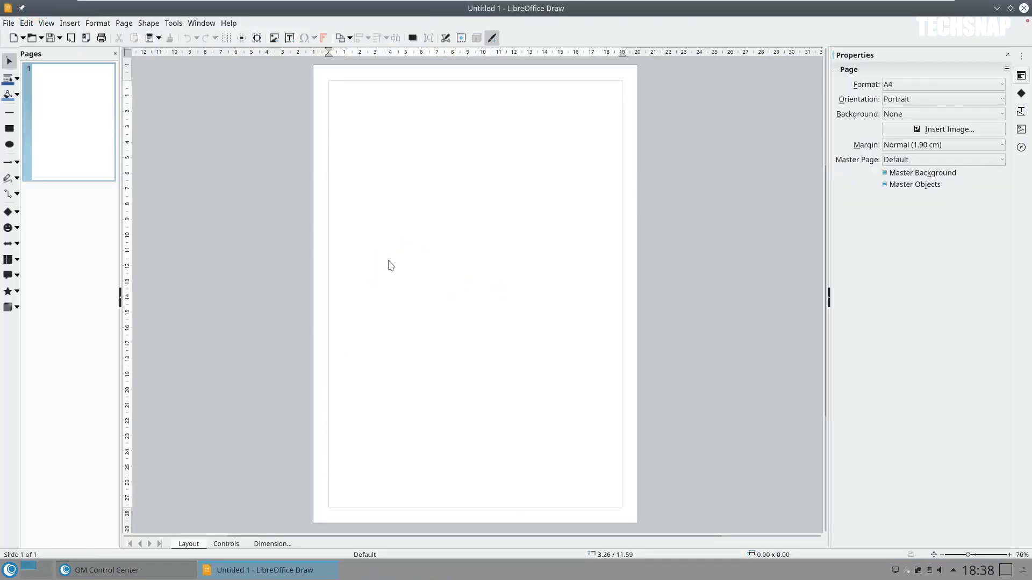
click(9, 129)
drag(322, 127, 599, 310)
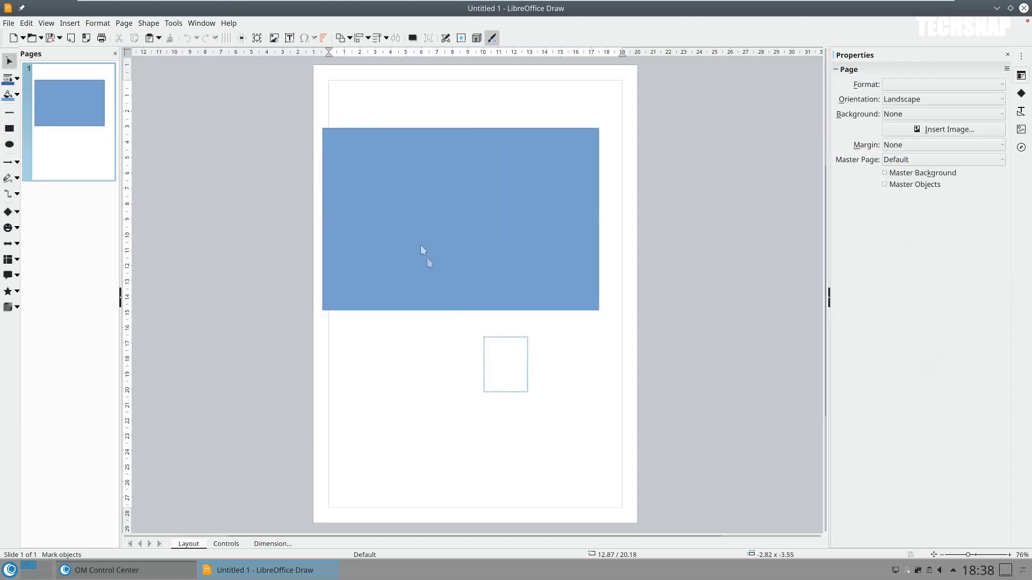
drag(429, 333, 575, 444)
drag(479, 414, 312, 310)
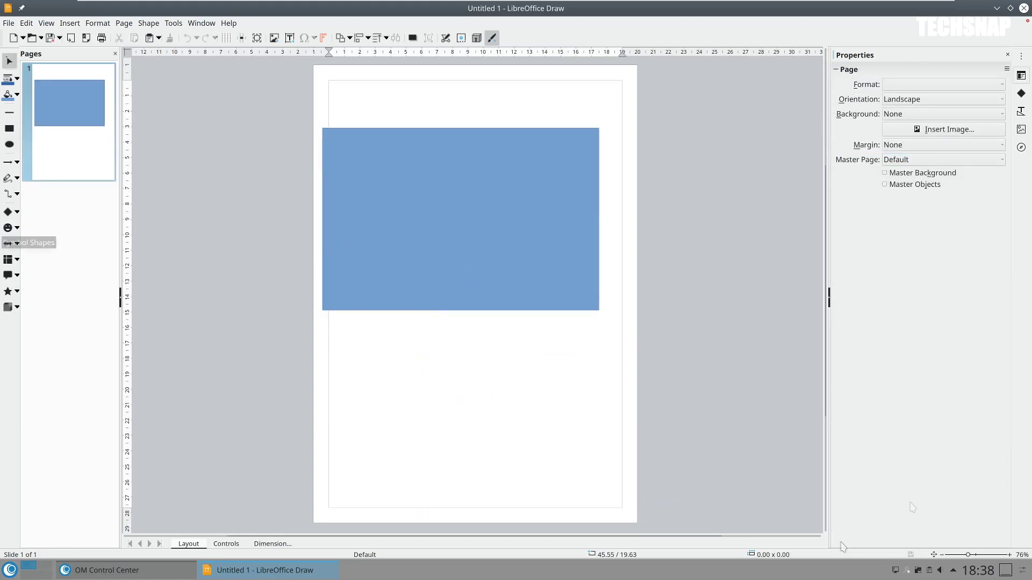
click(1023, 8)
click(574, 318)
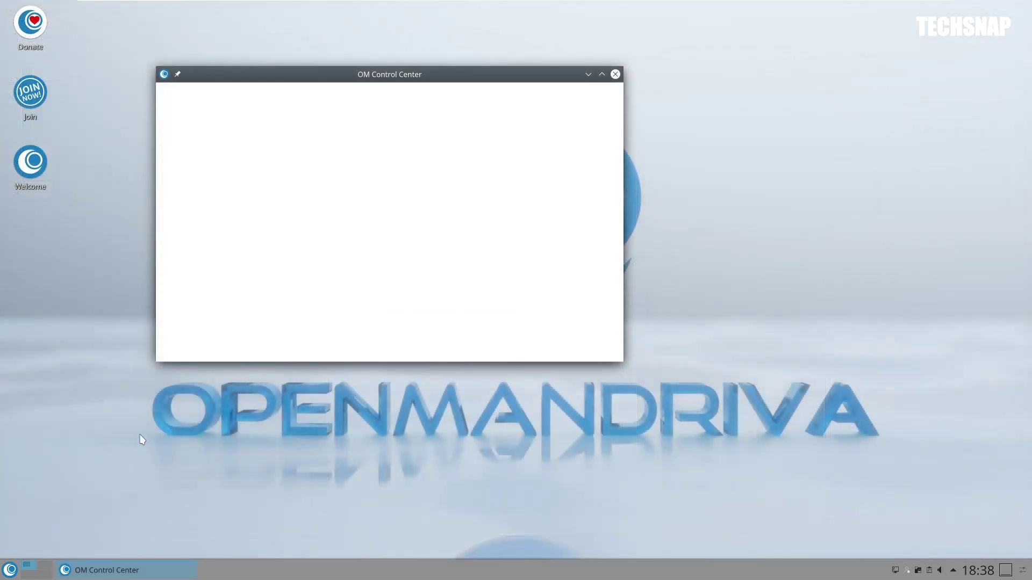
Look through the launcher's Games category and its Card Games group, and return to all applications.
click(7, 568)
click(69, 548)
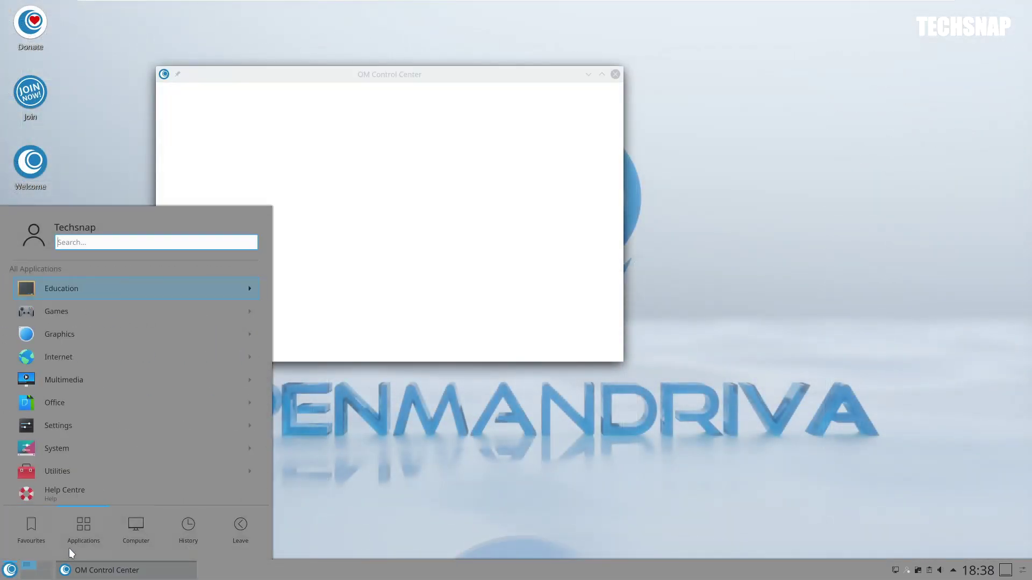
click(80, 320)
click(99, 289)
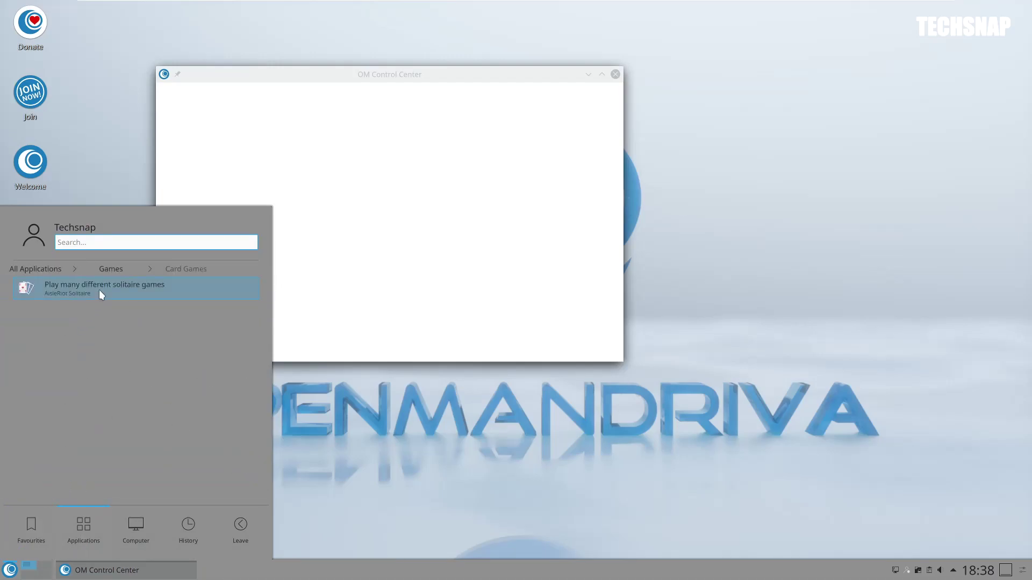
click(53, 269)
Open the Software Centre from the launcher's favourites and install Kubrick from the Games category of its applications.
mouse_move(37, 535)
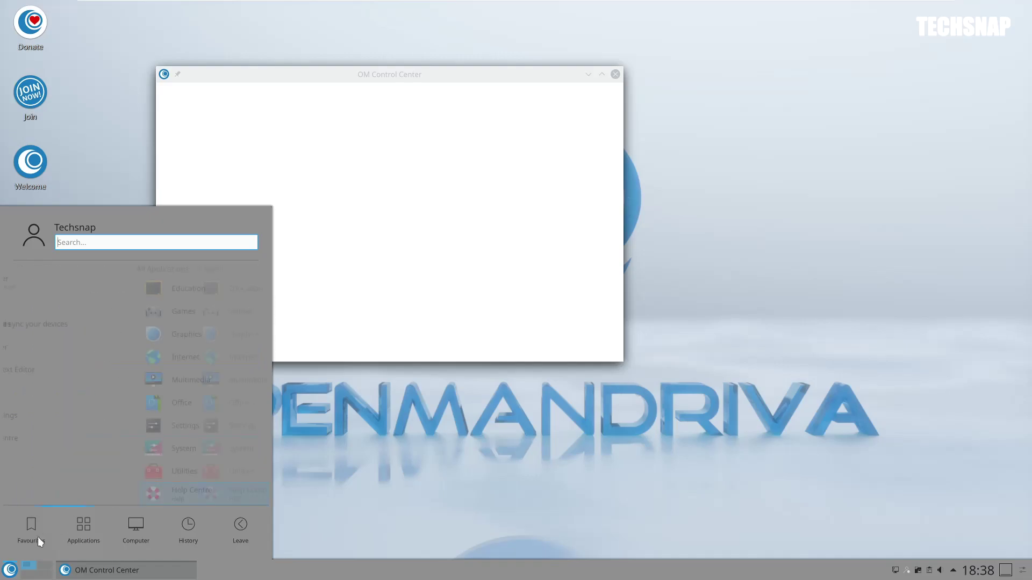
click(205, 438)
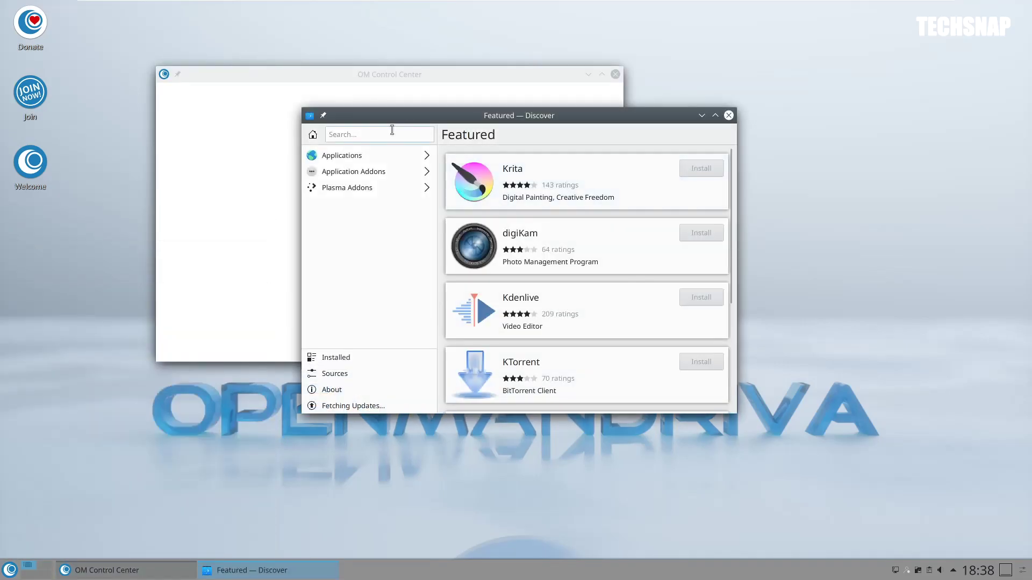
click(380, 155)
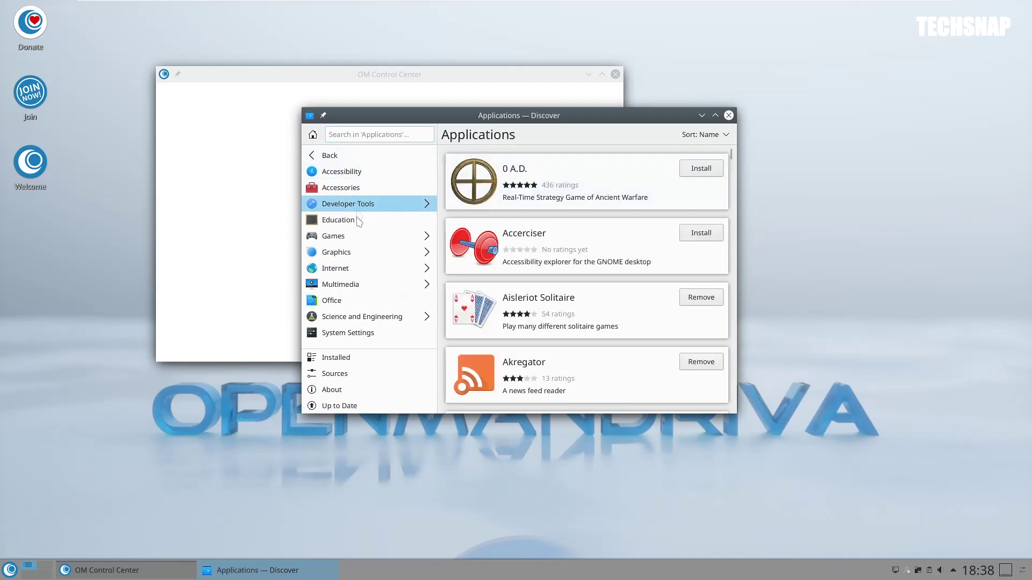
click(364, 243)
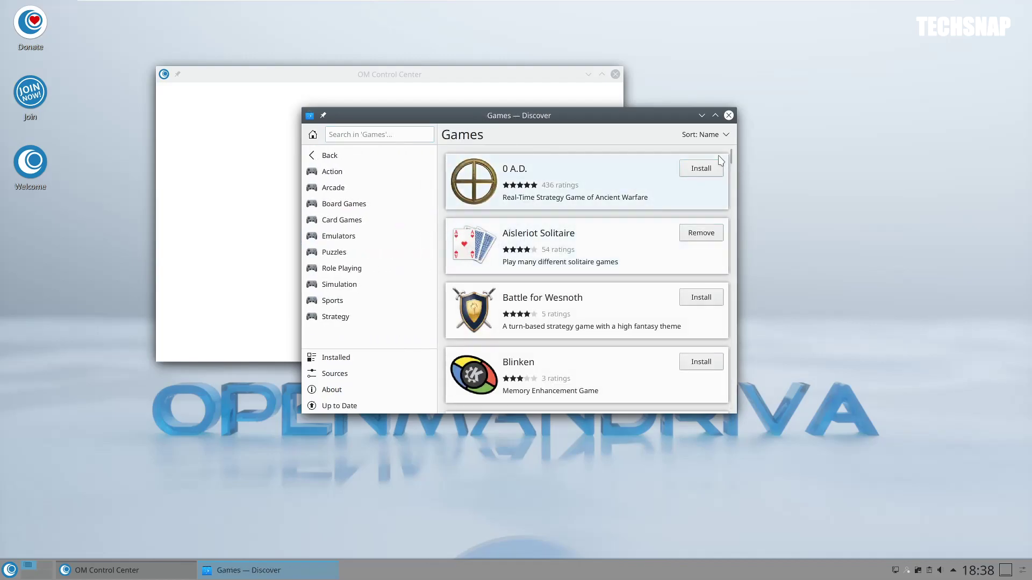
drag(733, 160, 735, 363)
click(689, 267)
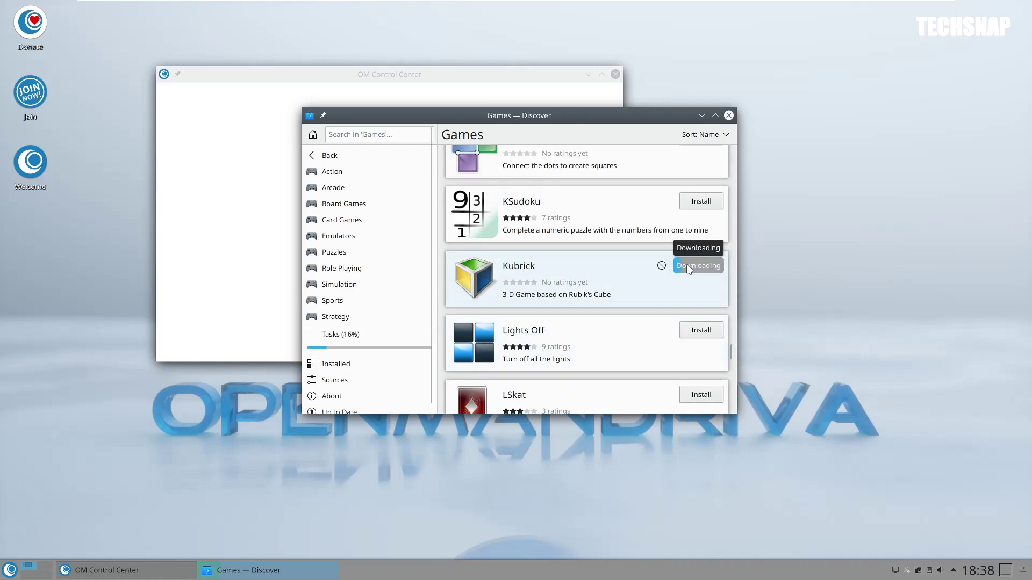
Check the launcher's Games category for the newly installed Kubrick and close the launcher.
click(11, 570)
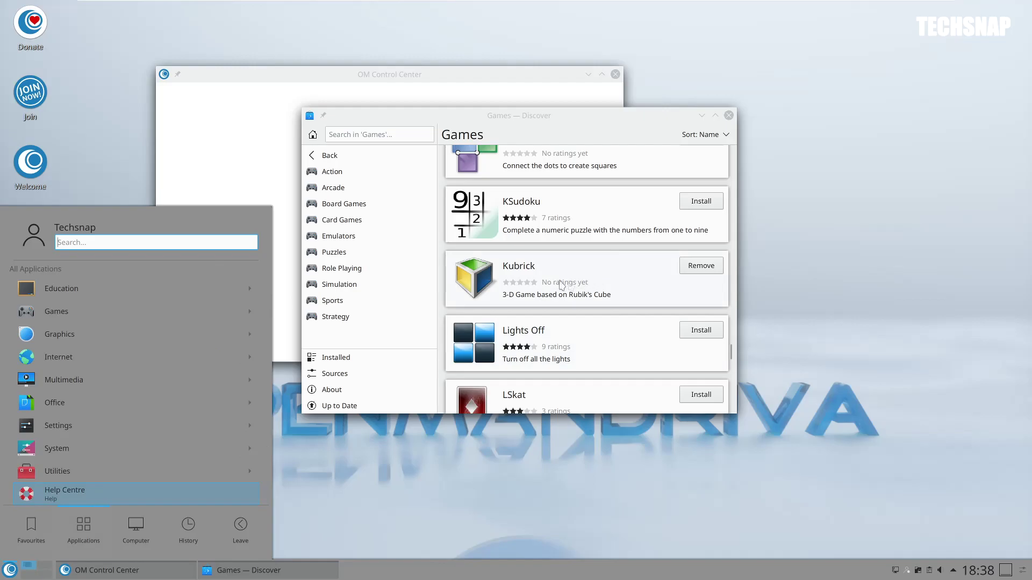
click(157, 318)
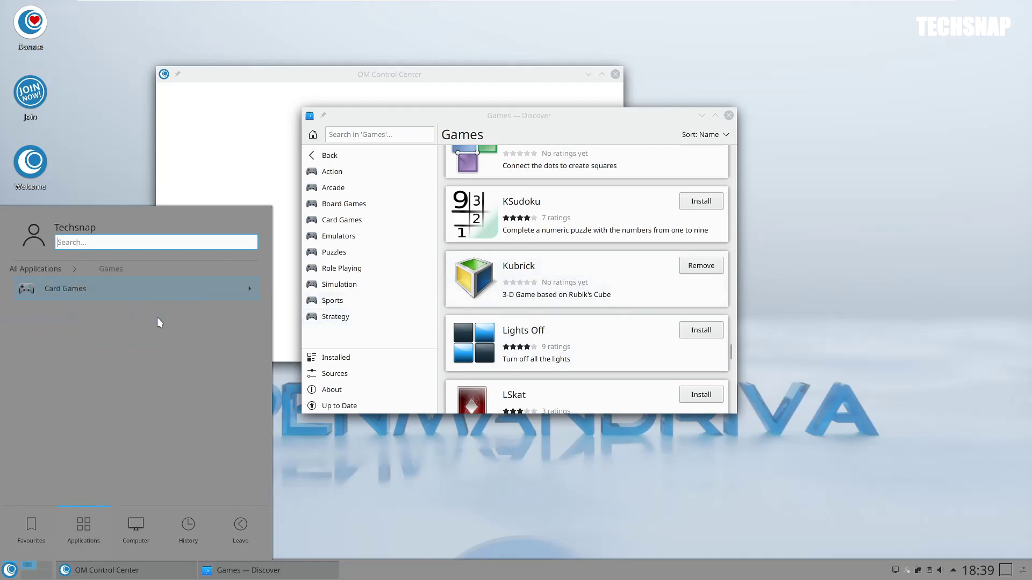
click(169, 294)
click(61, 270)
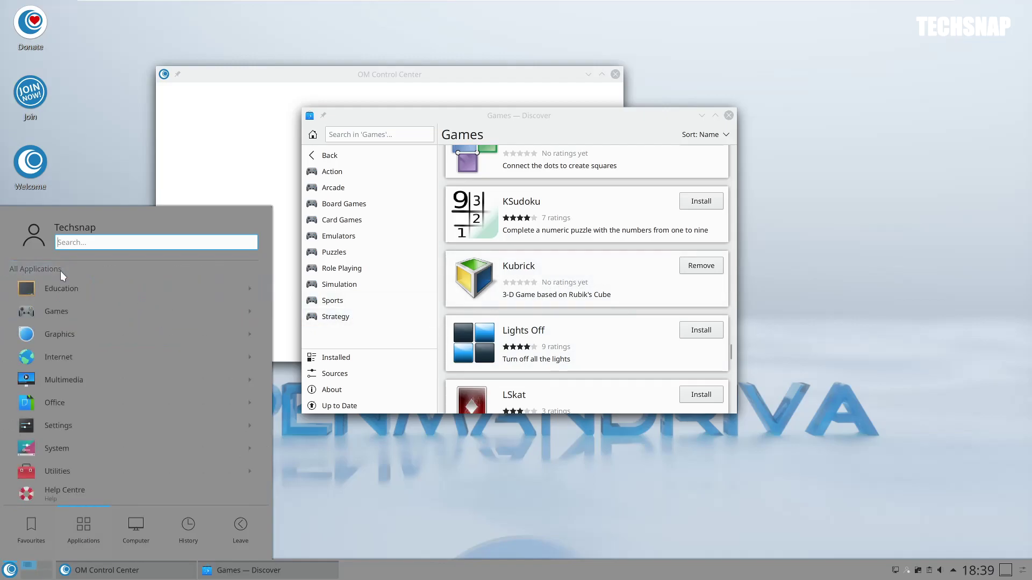
click(4, 573)
click(366, 499)
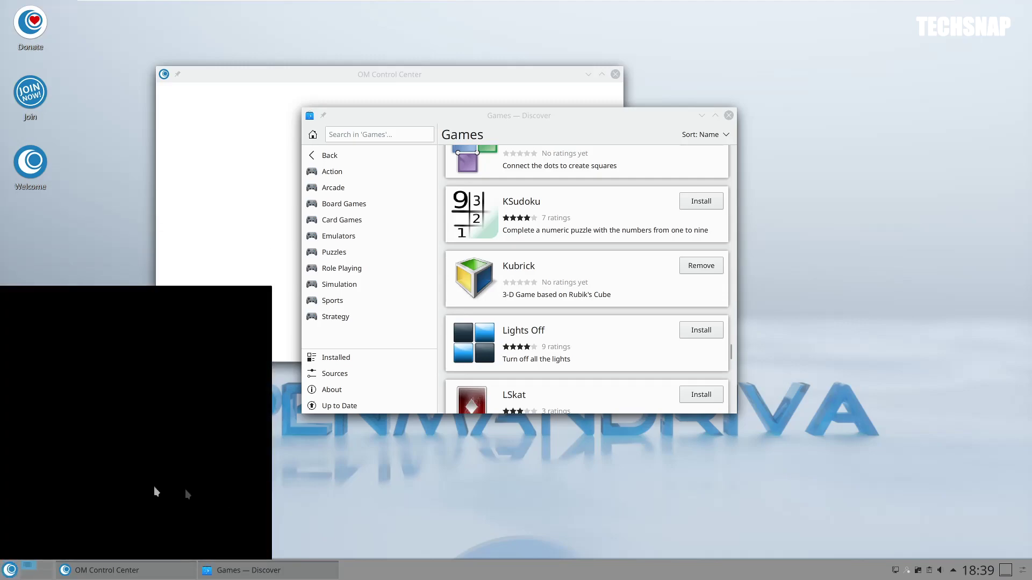
Reopen the application launcher and open a Konsole terminal from the favourites.
click(8, 572)
click(8, 574)
click(8, 573)
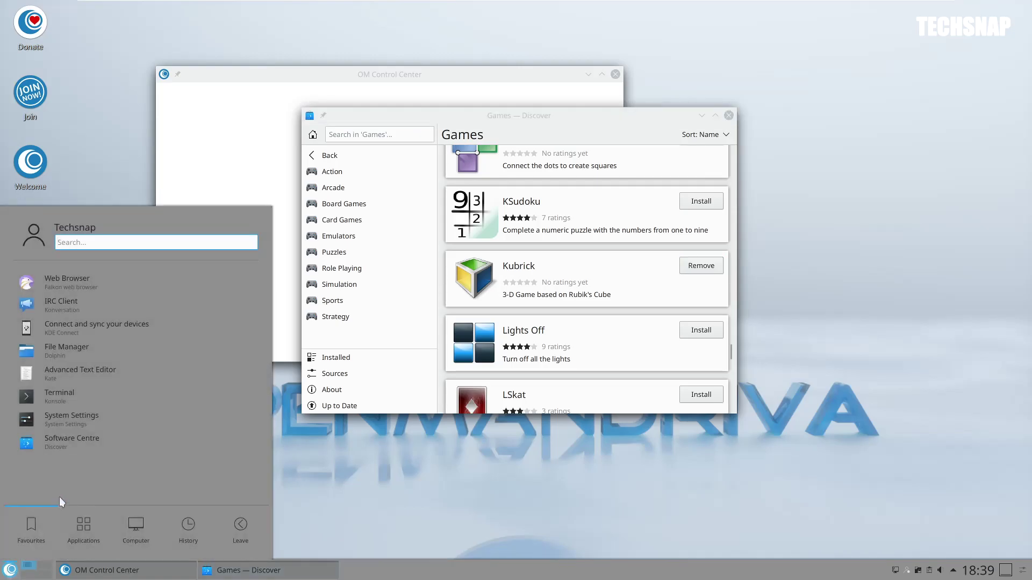
click(84, 413)
Launch Kubrick from the launcher's Games category and close the Konsole window.
click(10, 570)
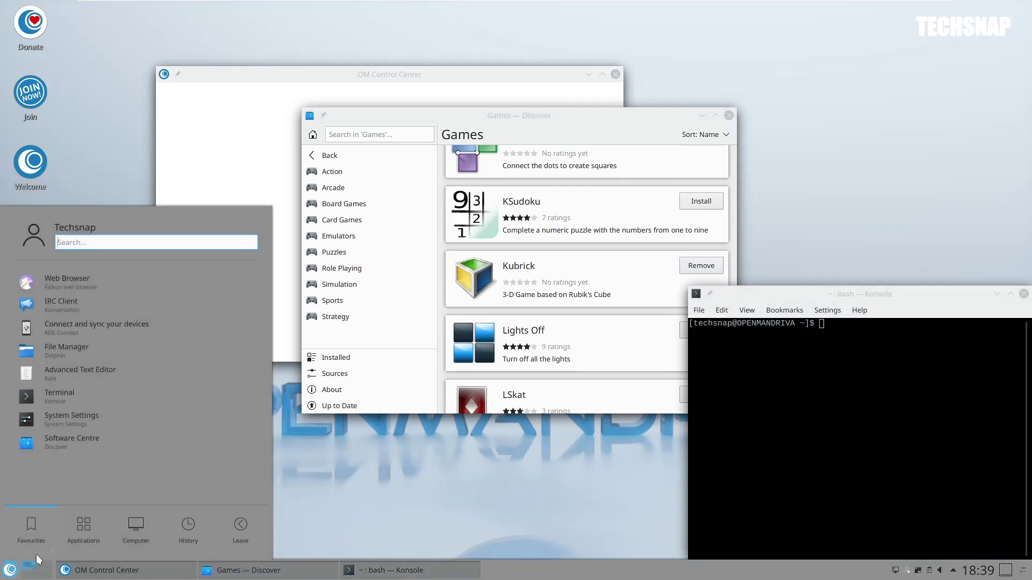
click(91, 319)
click(94, 315)
click(136, 293)
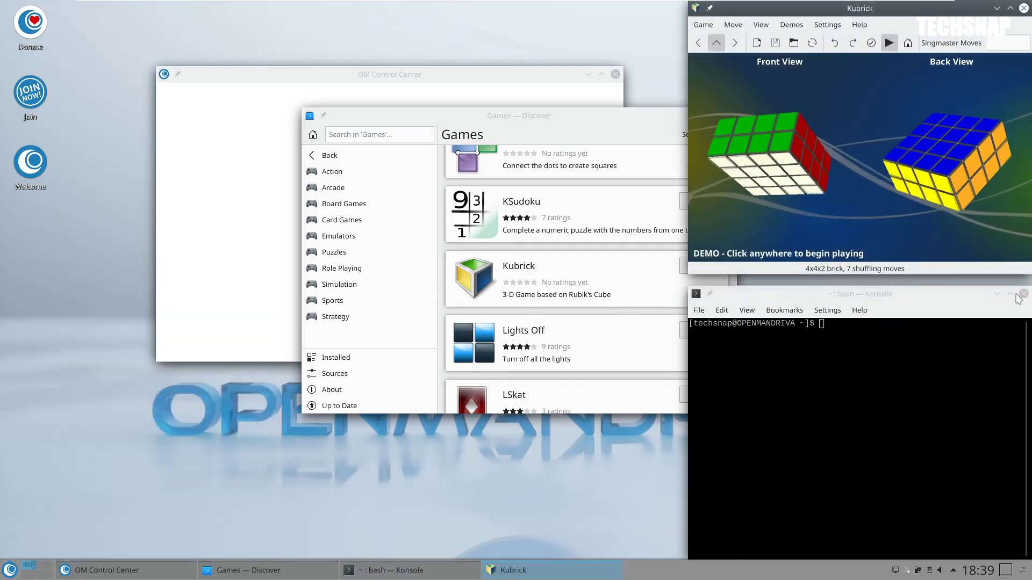
click(1022, 294)
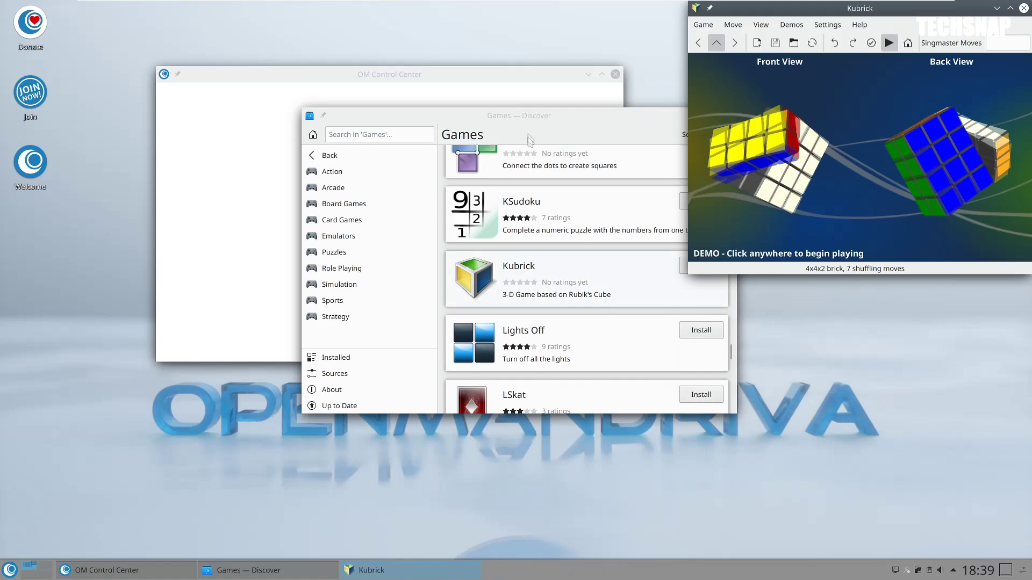
Return to the Discover window and browse the rest of its Games list down to the last entry.
click(528, 117)
scroll(610, 295, down, 10)
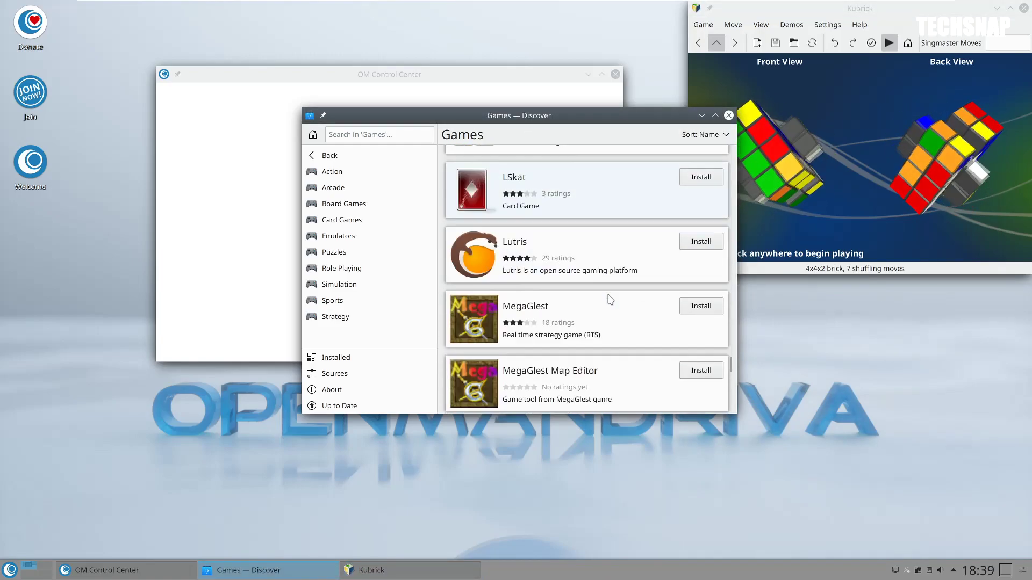
scroll(610, 299, down, 9)
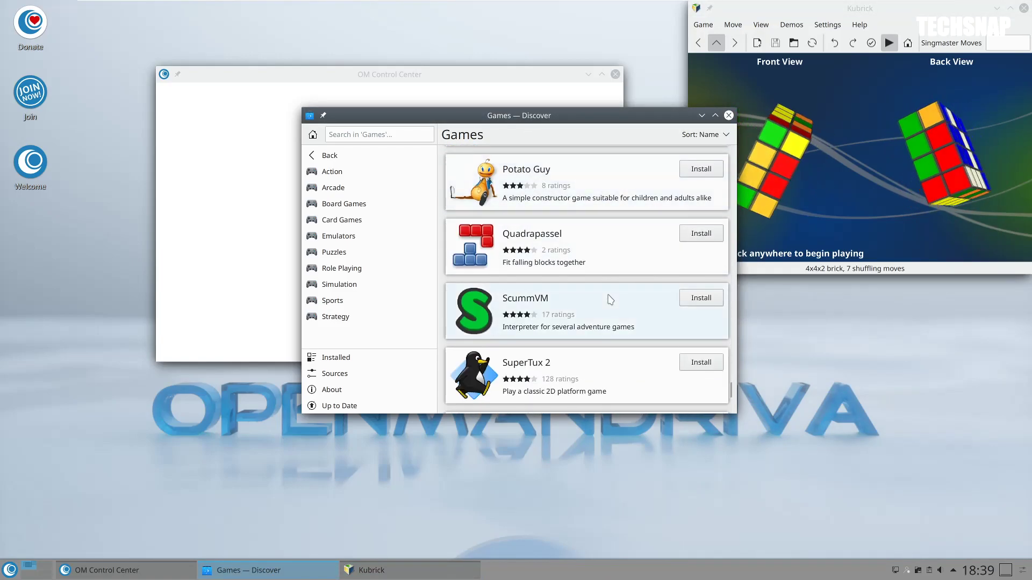
scroll(610, 291, up, 2)
scroll(612, 294, down, 2)
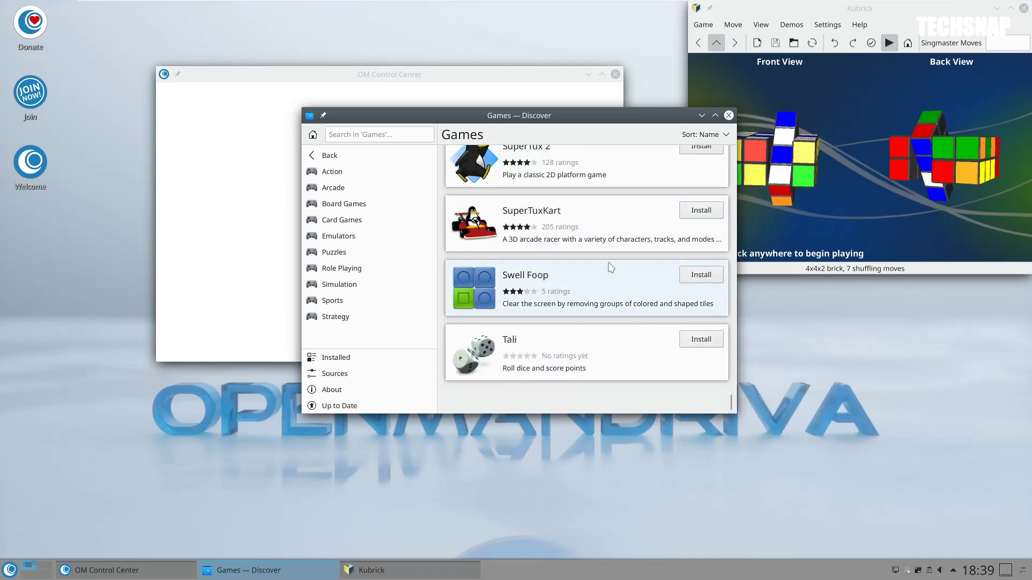
Search Discover's Games category for "alien" and return to the full list of application categories.
scroll(613, 317, up, 4)
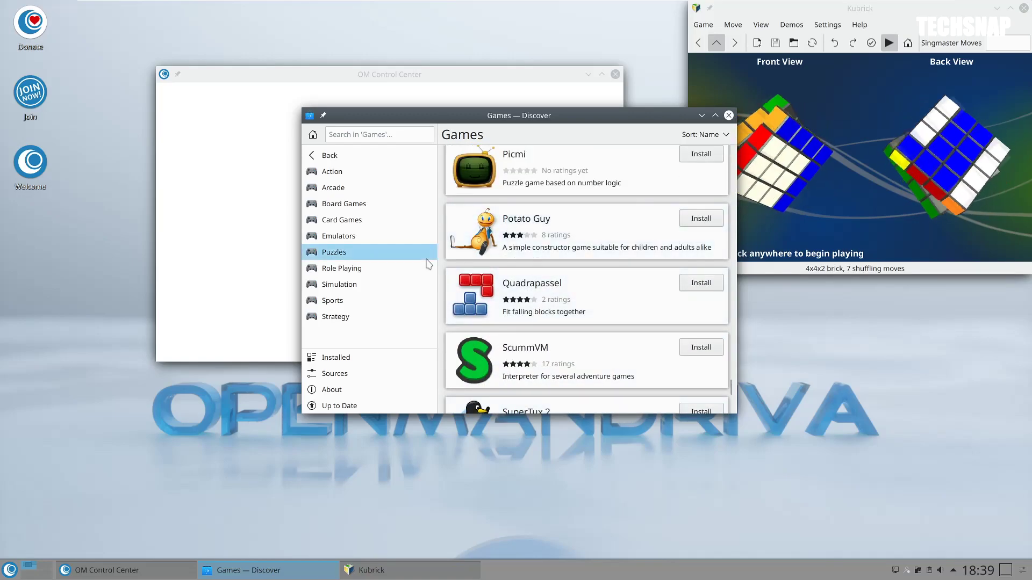
click(380, 134)
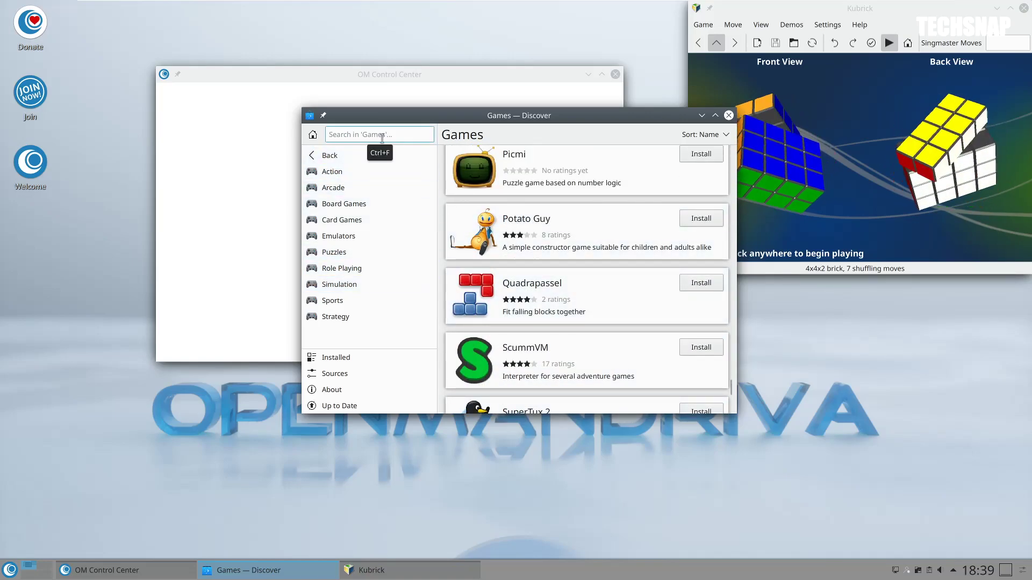
text(nx)
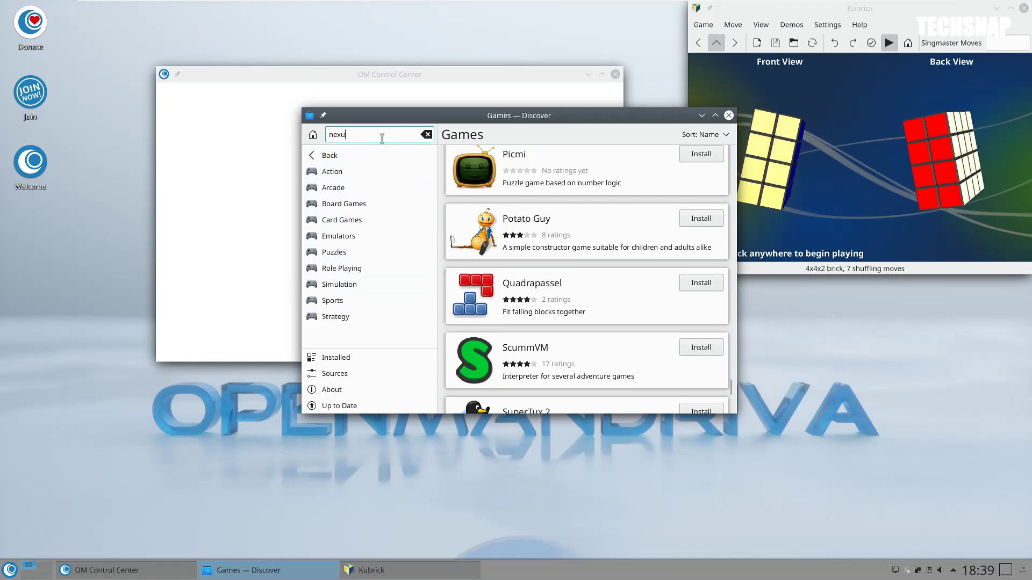
double_click(382, 138)
text(w)
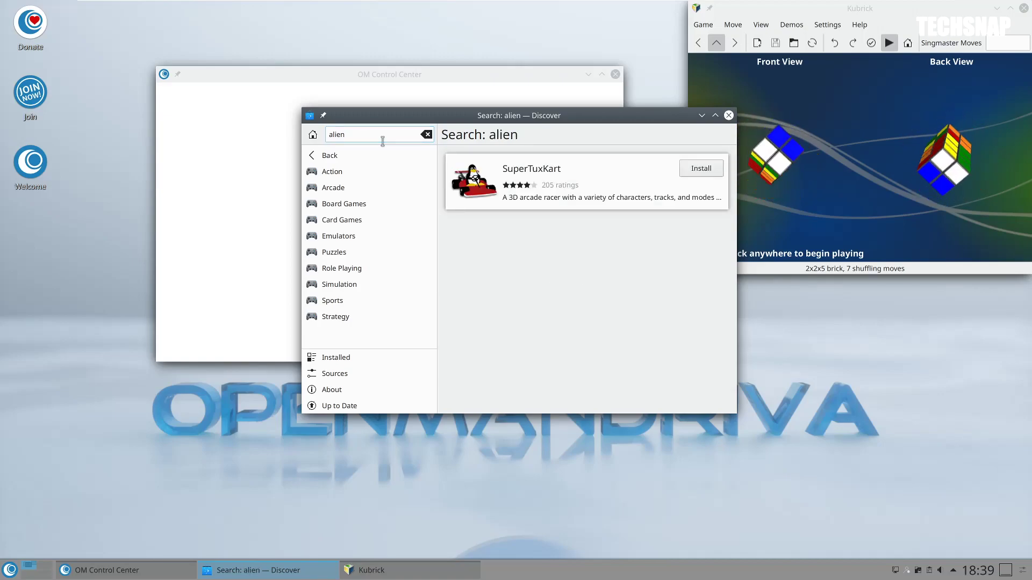
click(328, 155)
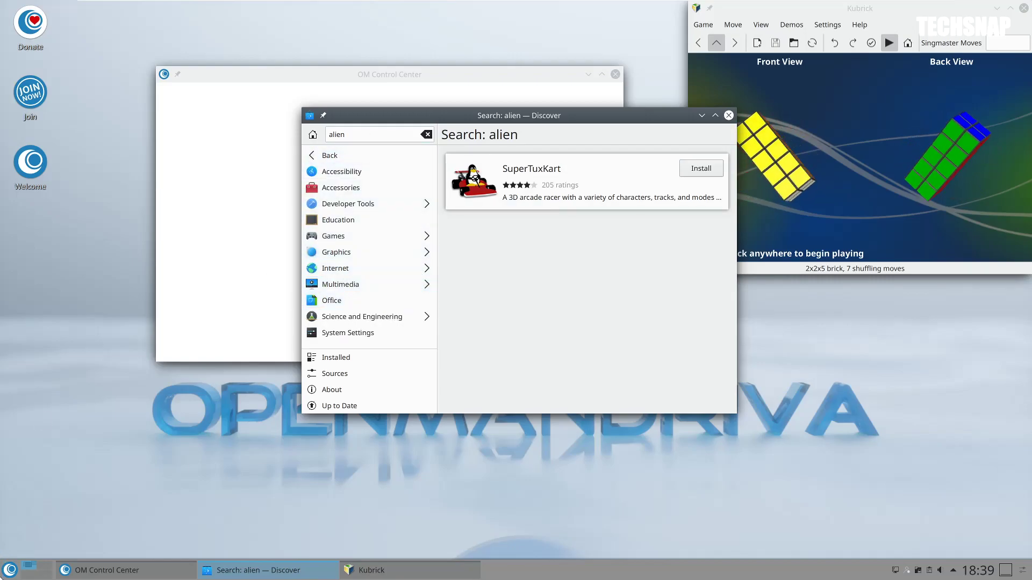
Launch SMPlayer from the application launcher's Multimedia category and close it again.
click(10, 570)
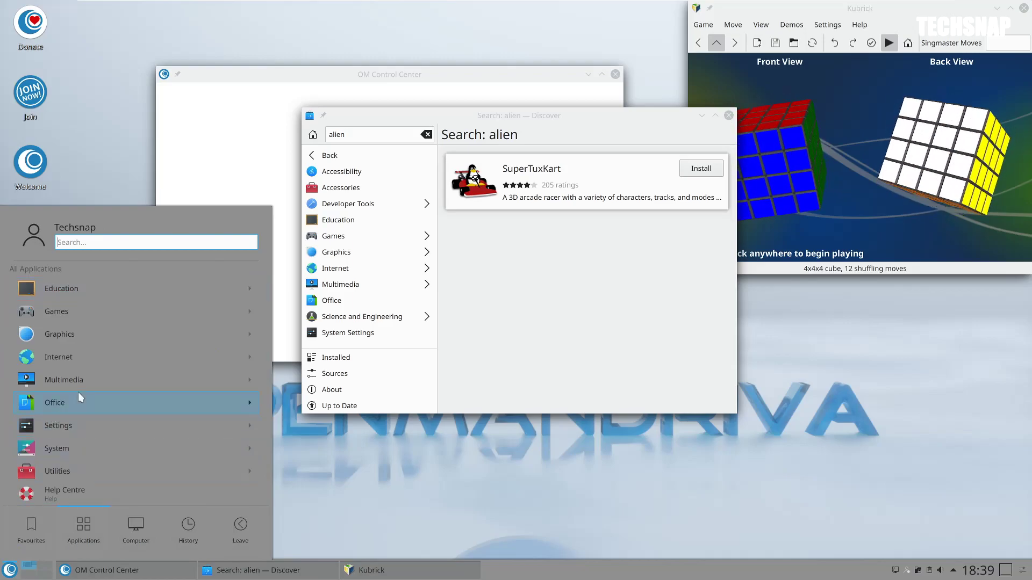
click(79, 388)
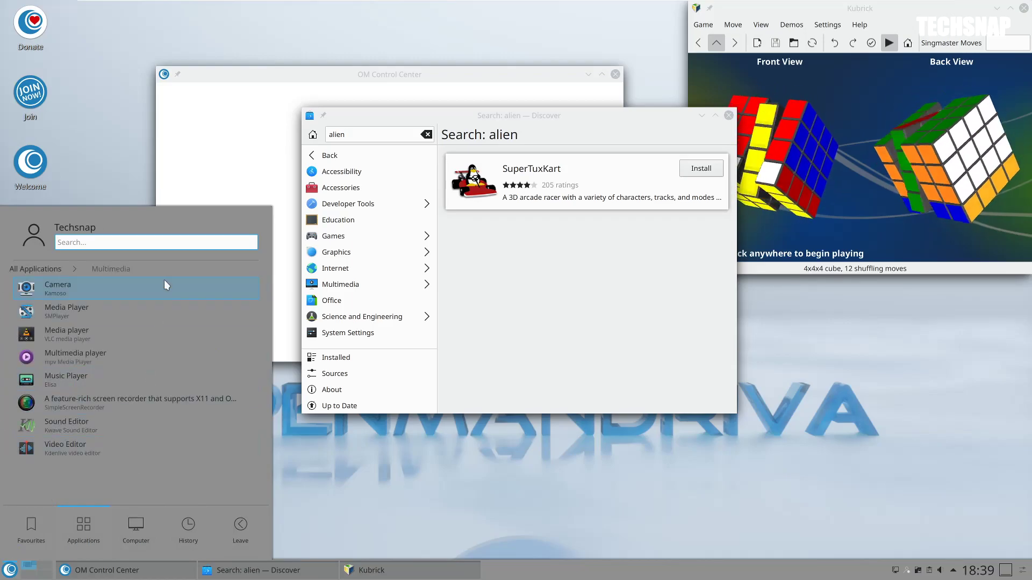
click(169, 320)
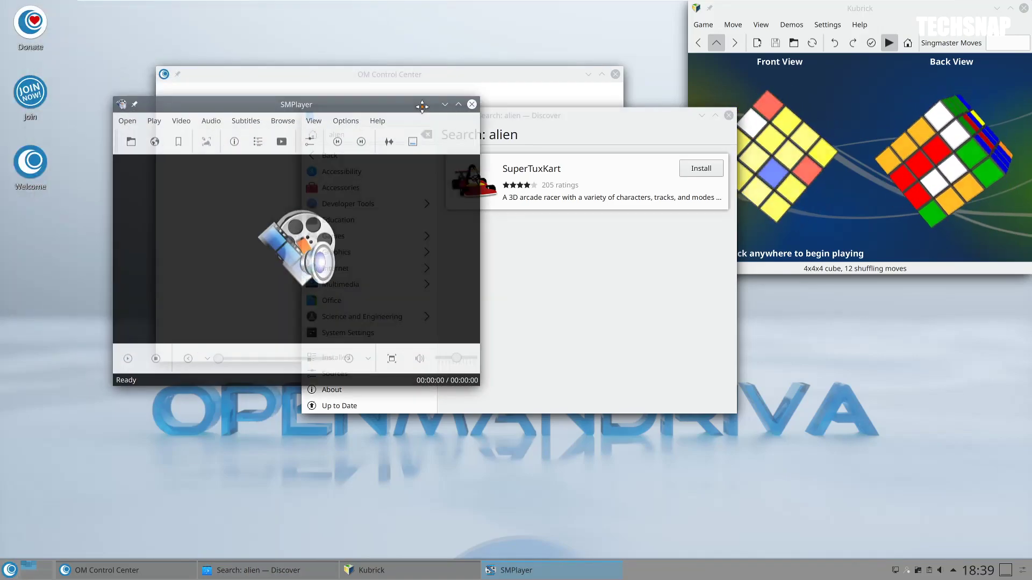
key(alt+F4)
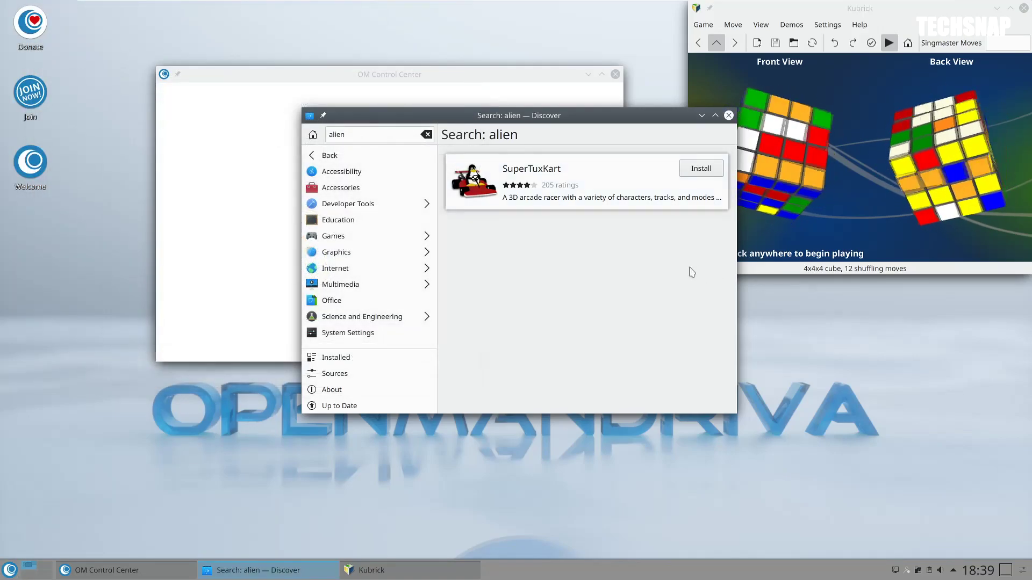
Clear the Discover search and install Step, the last entry in the Education category.
click(375, 220)
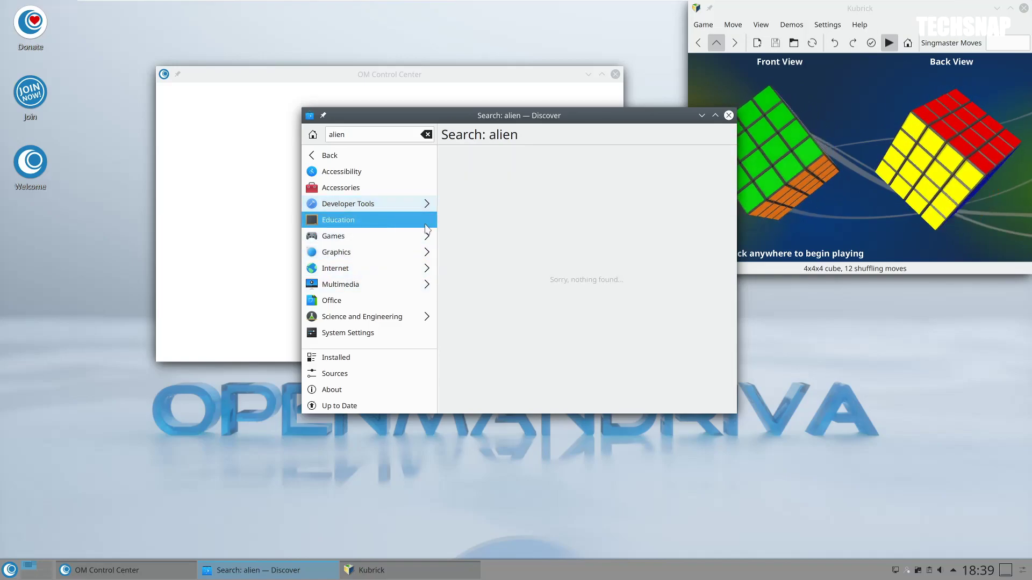
click(428, 134)
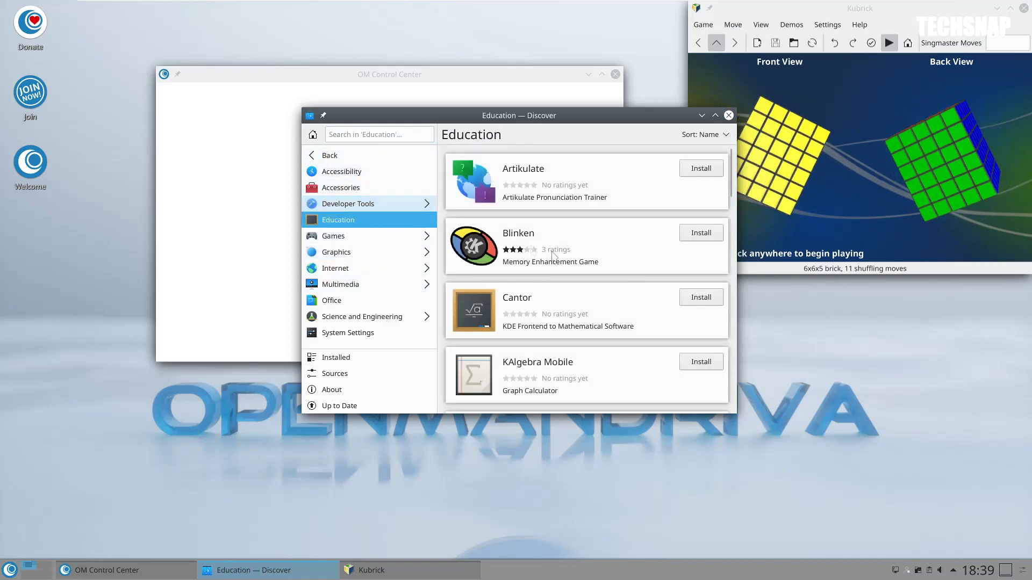
scroll(670, 249, down, 3)
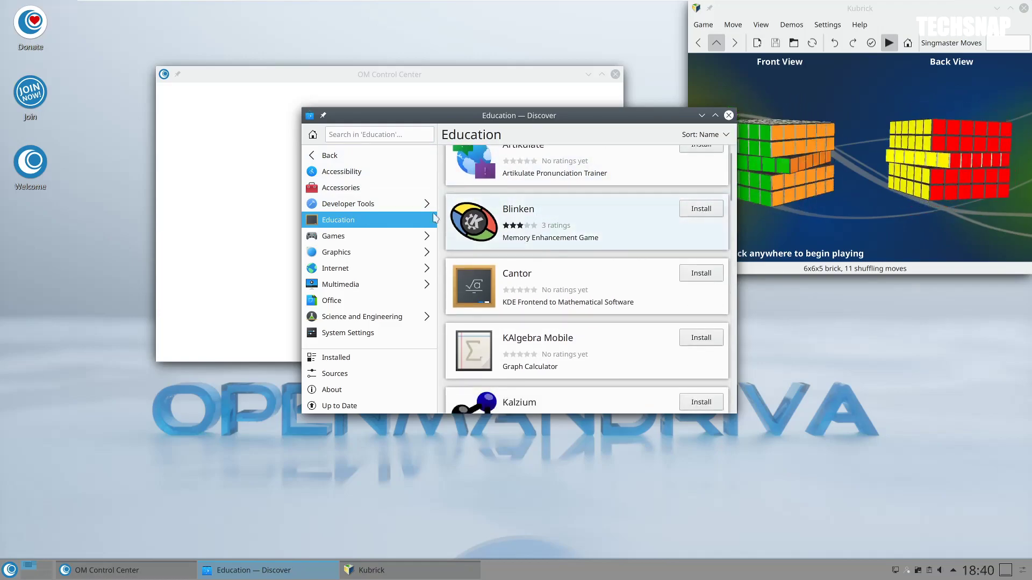
click(328, 156)
click(341, 156)
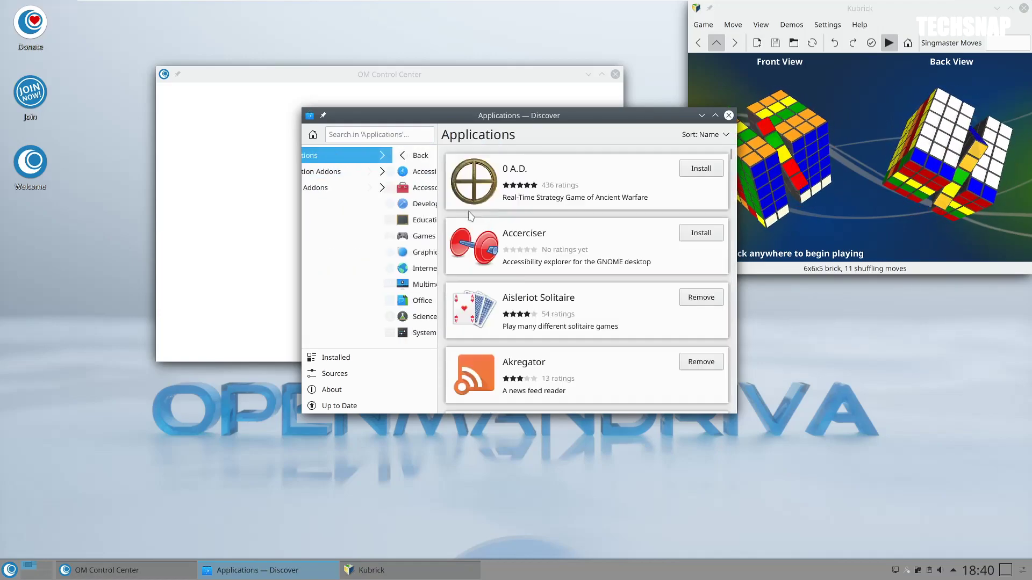
click(338, 220)
drag(730, 173, 733, 428)
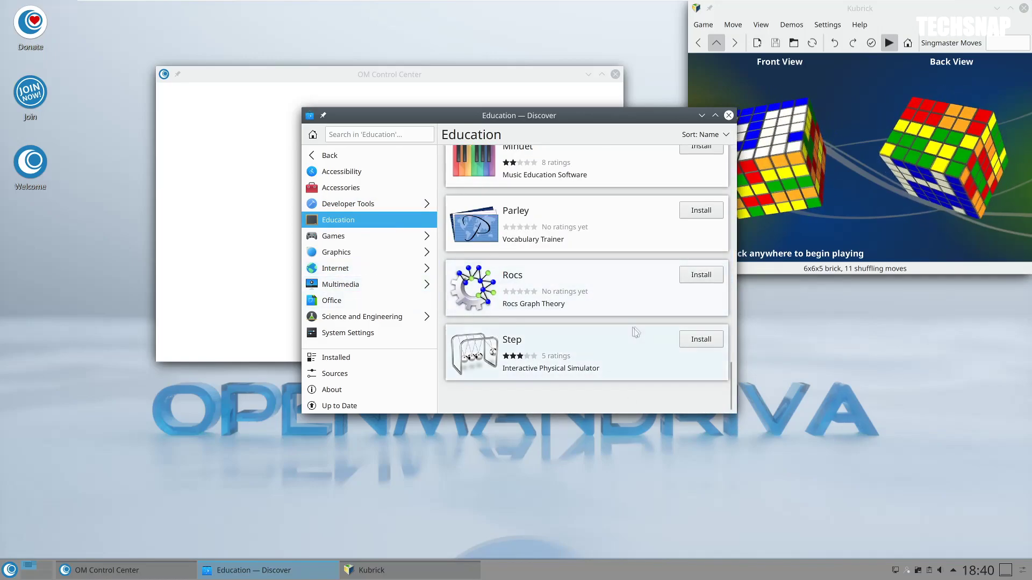
click(700, 339)
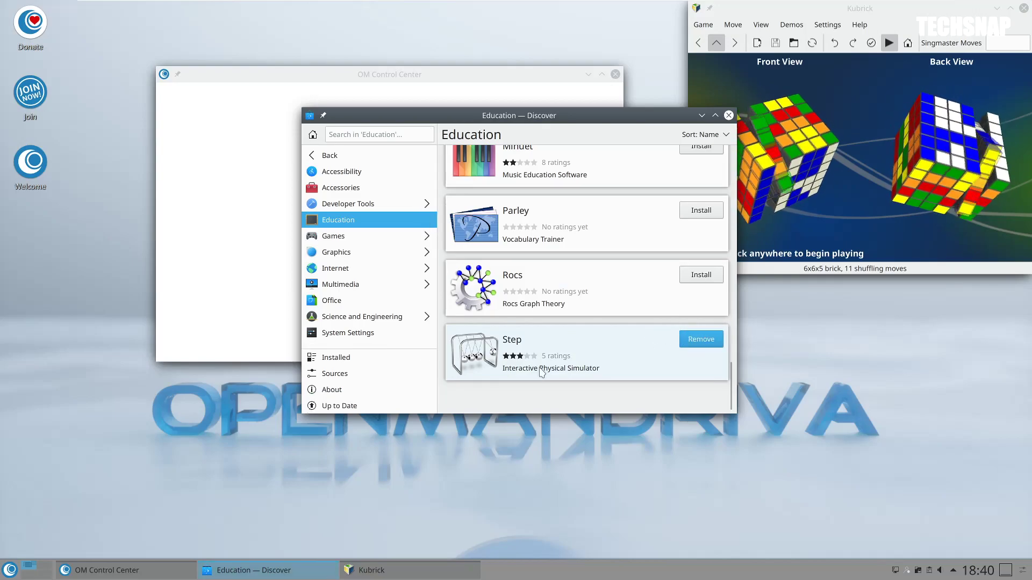
Browse Discover's Office category to its last entry, check Science and Engineering, and return to all applications.
click(334, 298)
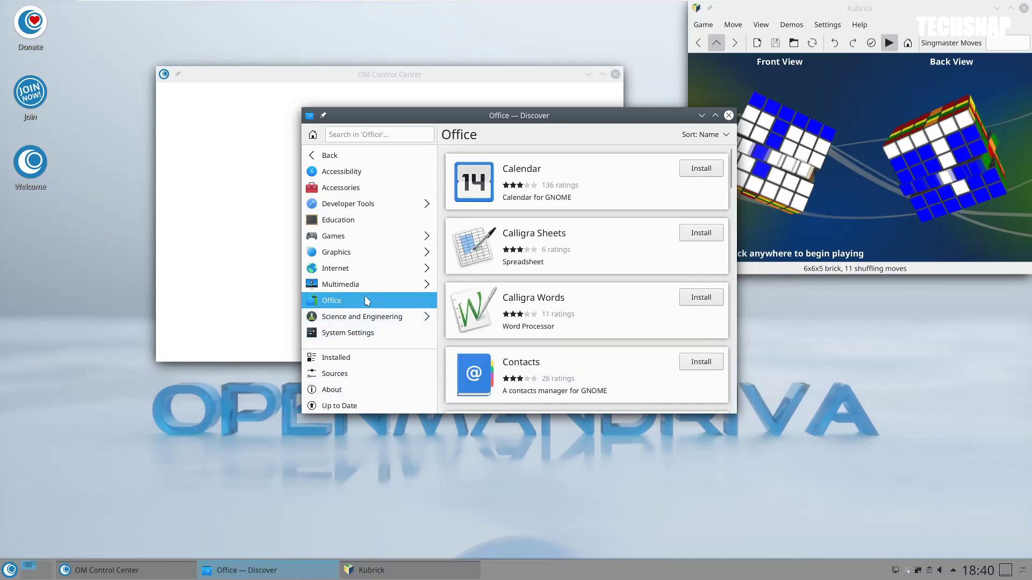
drag(729, 183, 723, 403)
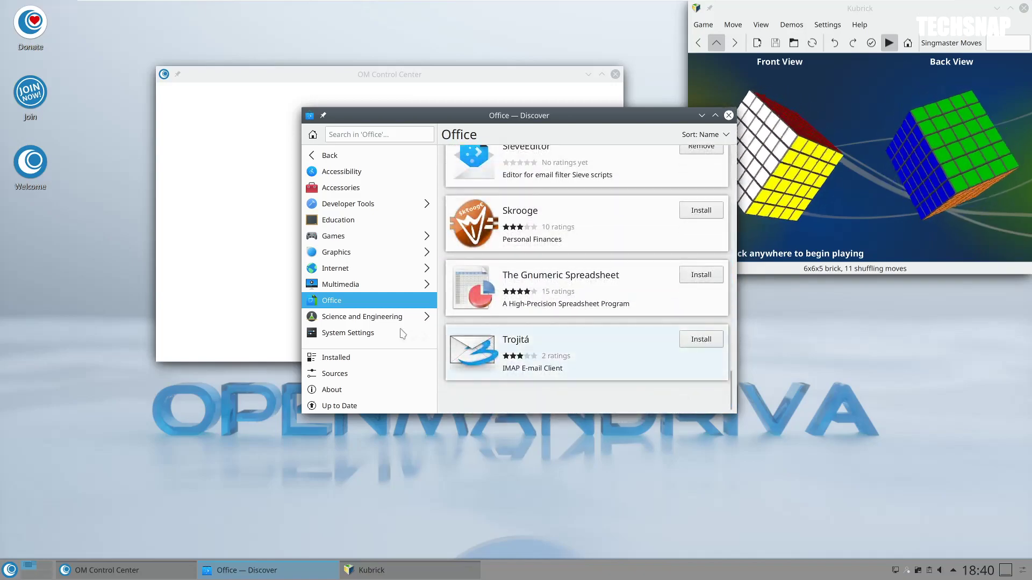
click(392, 332)
click(362, 316)
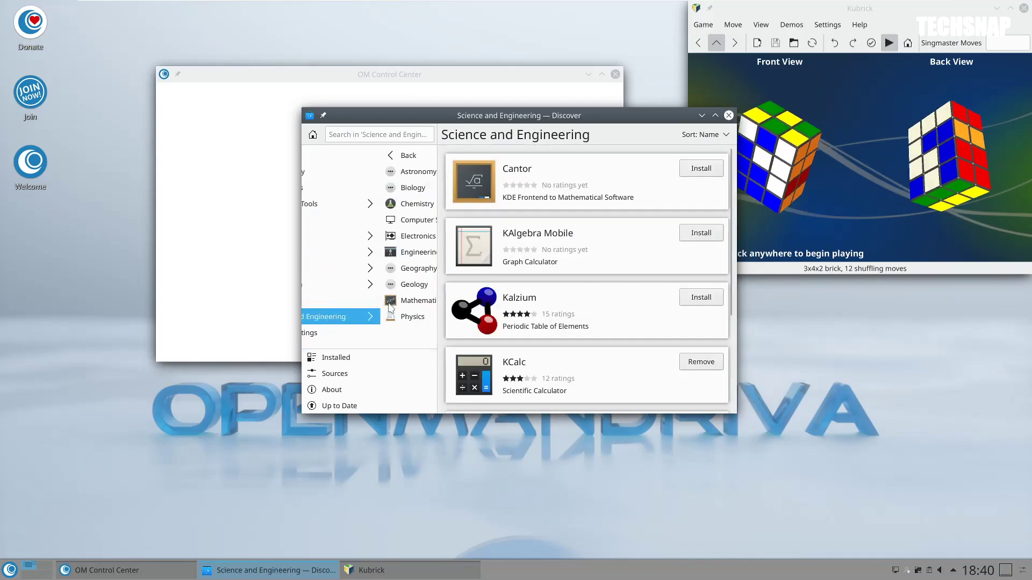
click(338, 155)
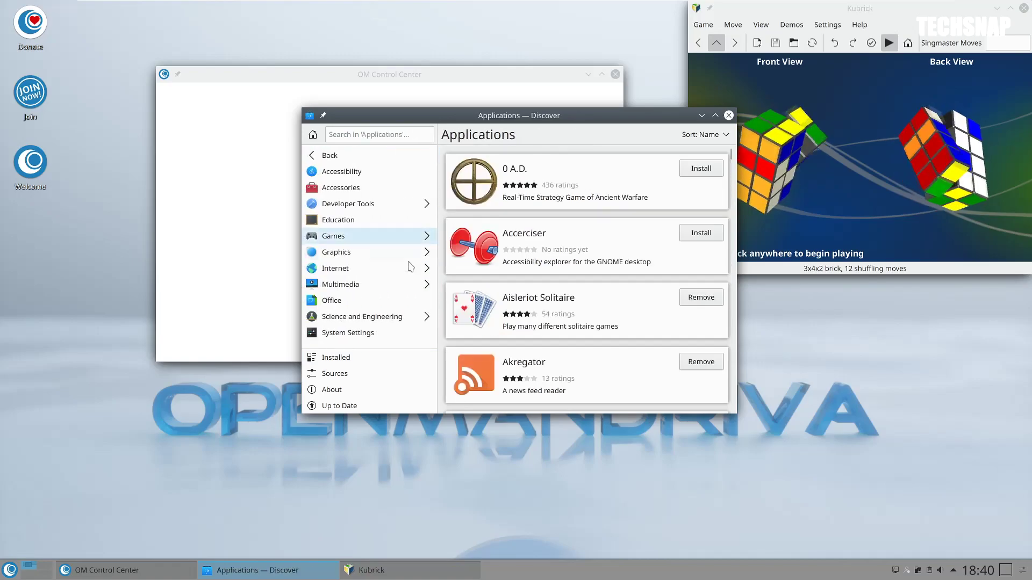
View Discover's Education and Developer Tools categories and return to the Featured page.
click(361, 221)
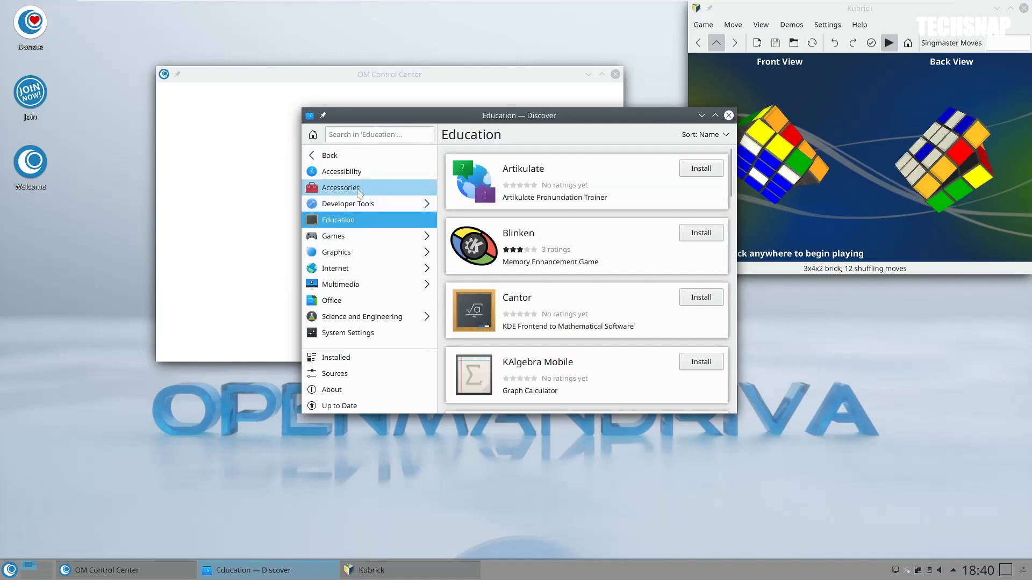
click(368, 193)
click(369, 204)
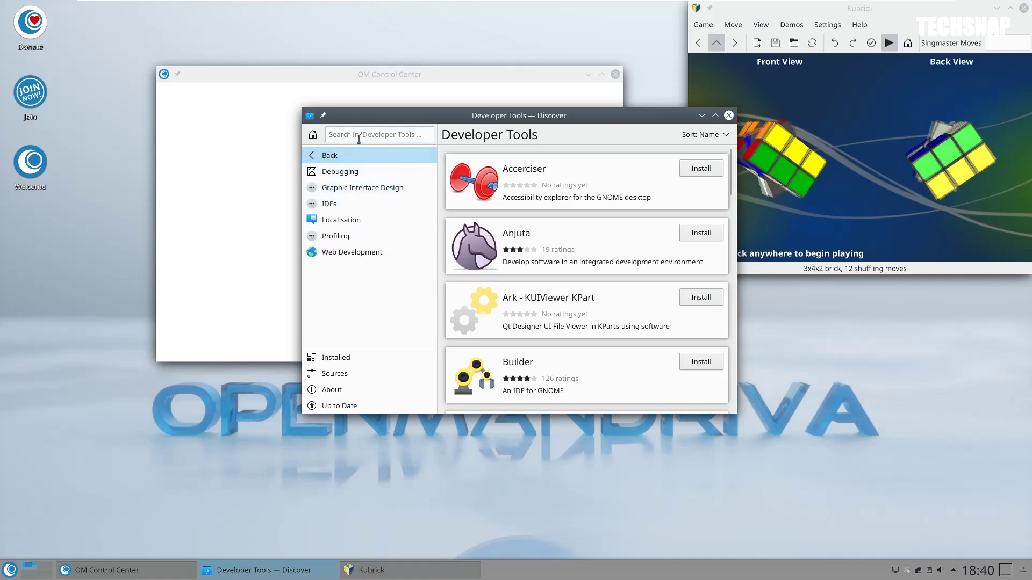
click(343, 156)
click(346, 156)
click(338, 155)
click(337, 155)
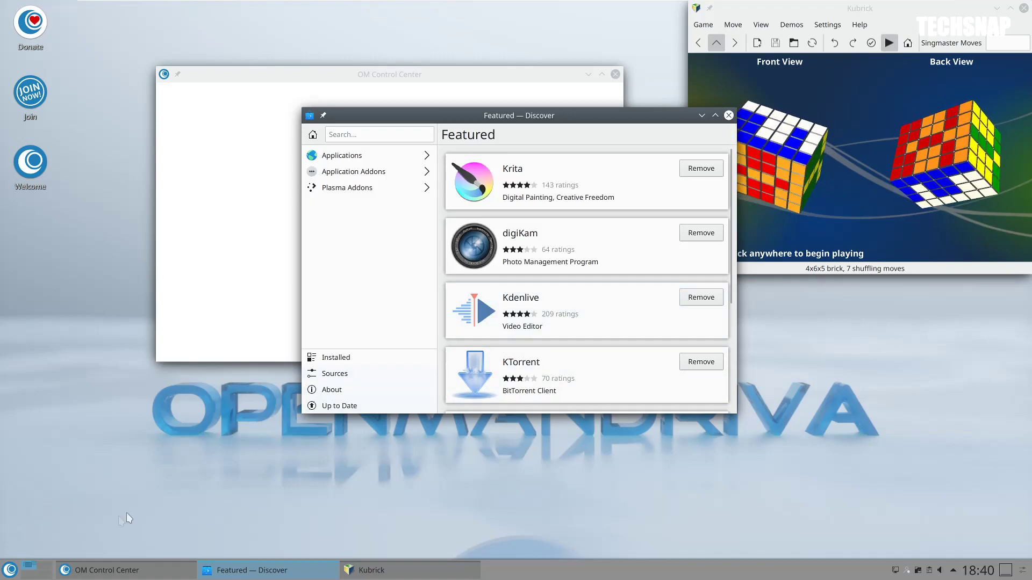
Launch the Kdenlive video editor from the application launcher's Multimedia category.
click(4, 567)
click(103, 526)
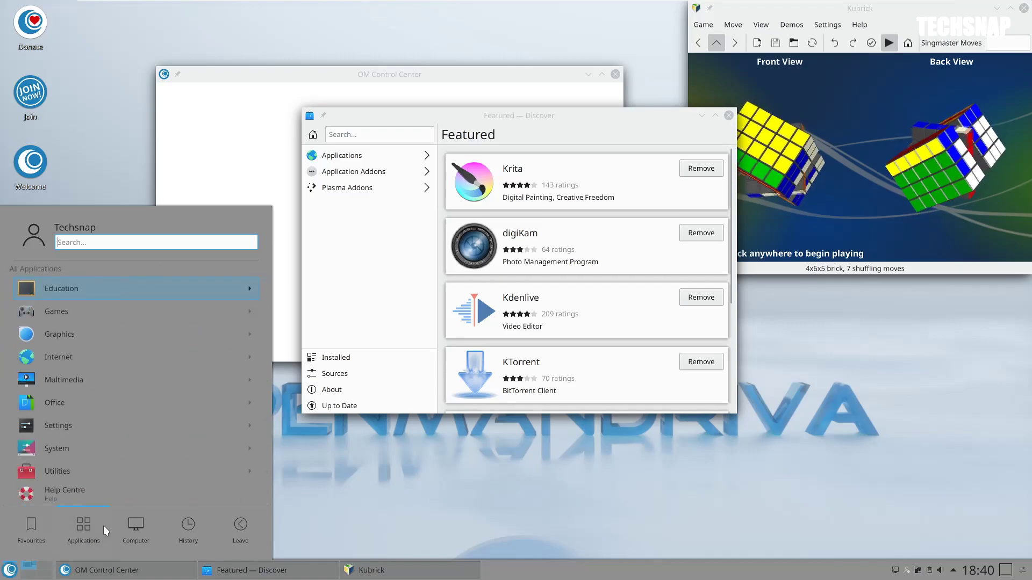
click(155, 376)
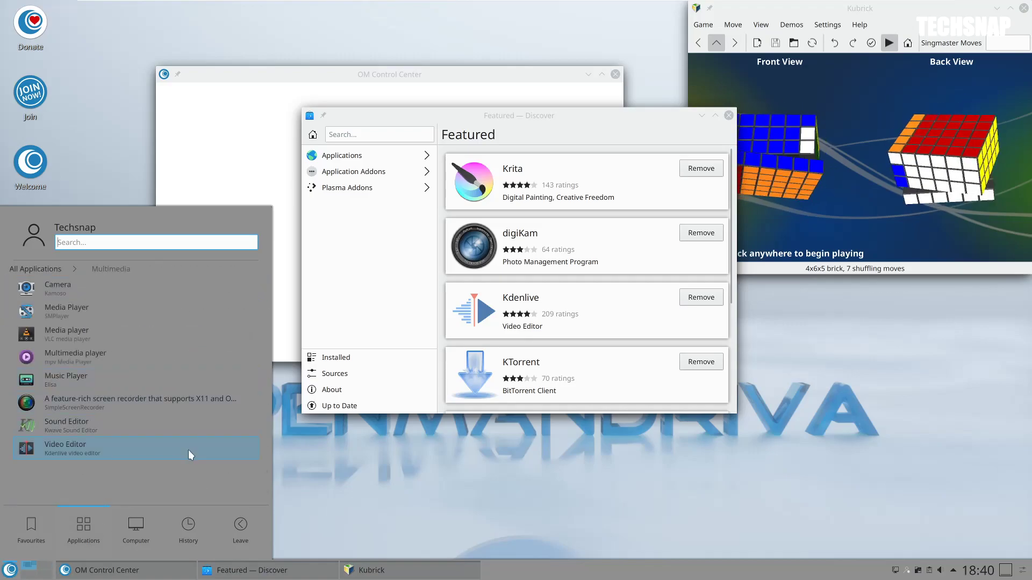
click(187, 447)
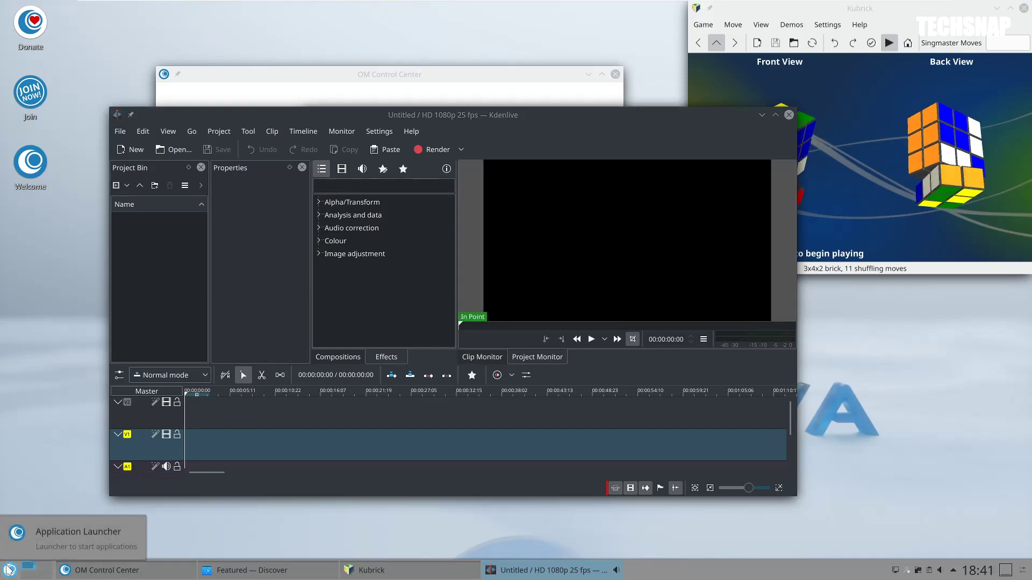
click(9, 569)
click(512, 89)
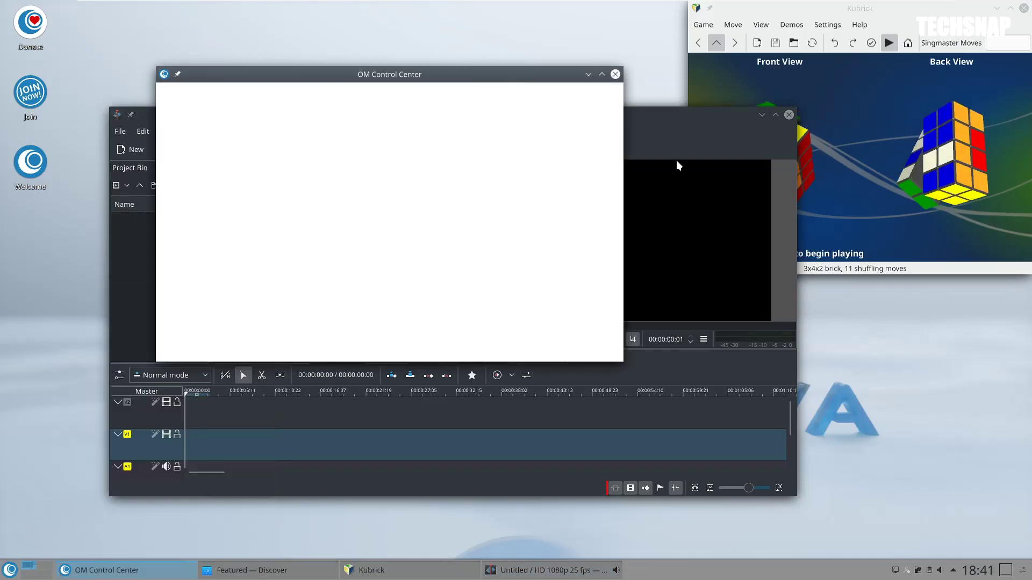
click(676, 161)
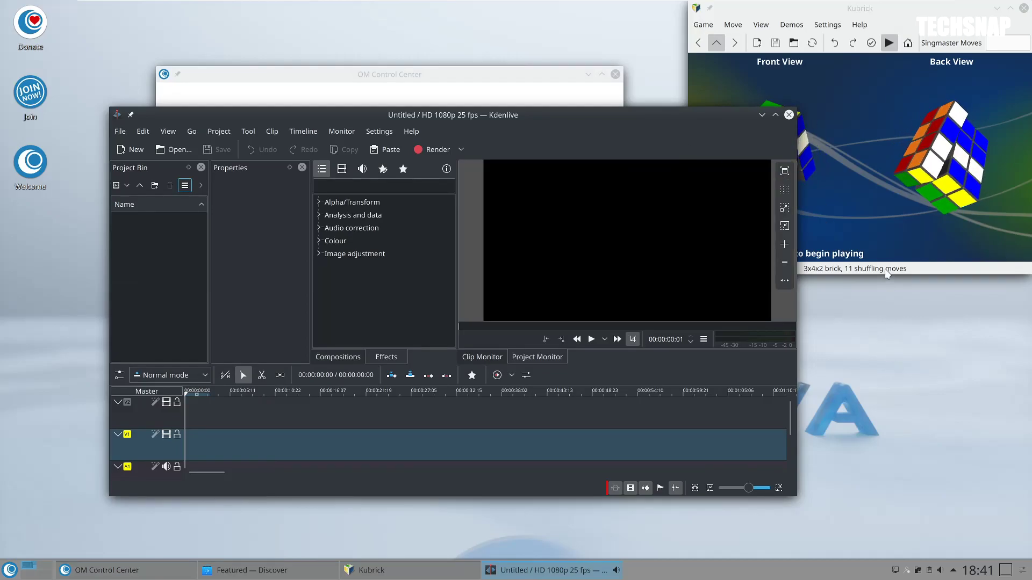
Reopen the application launcher, check its Games category for the newly installed Step, and return to all applications.
click(9, 570)
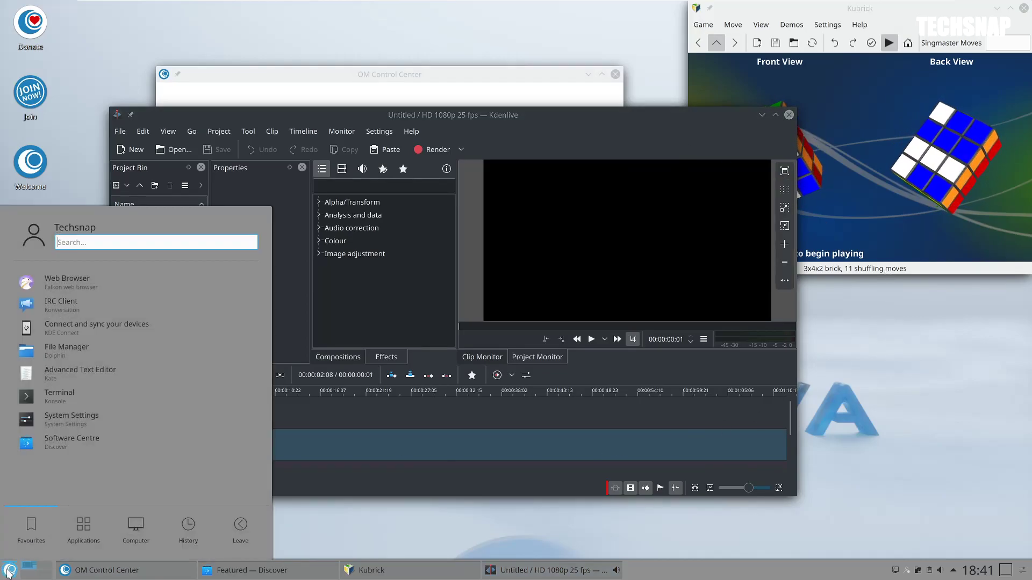
click(80, 543)
click(115, 315)
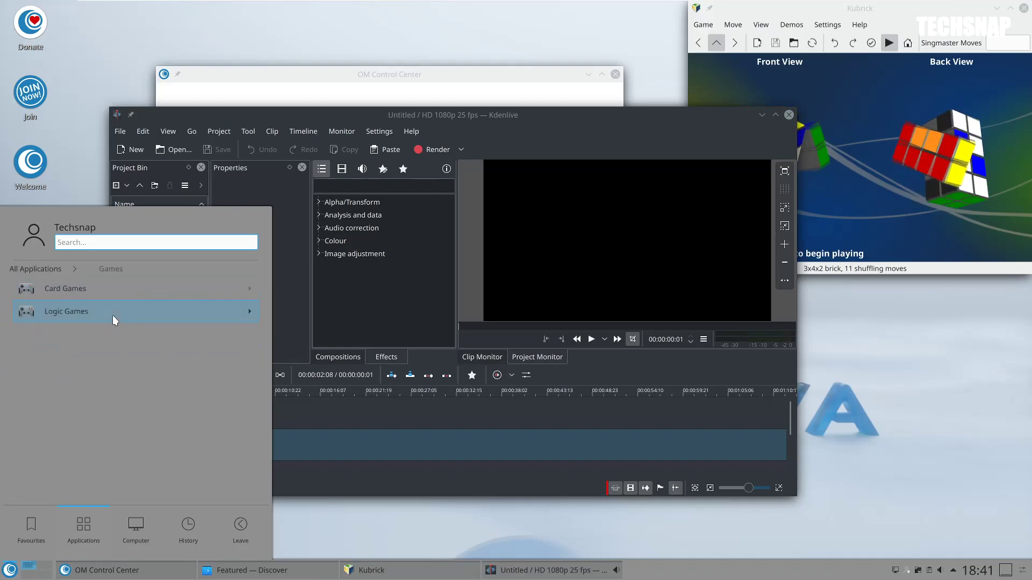
click(33, 268)
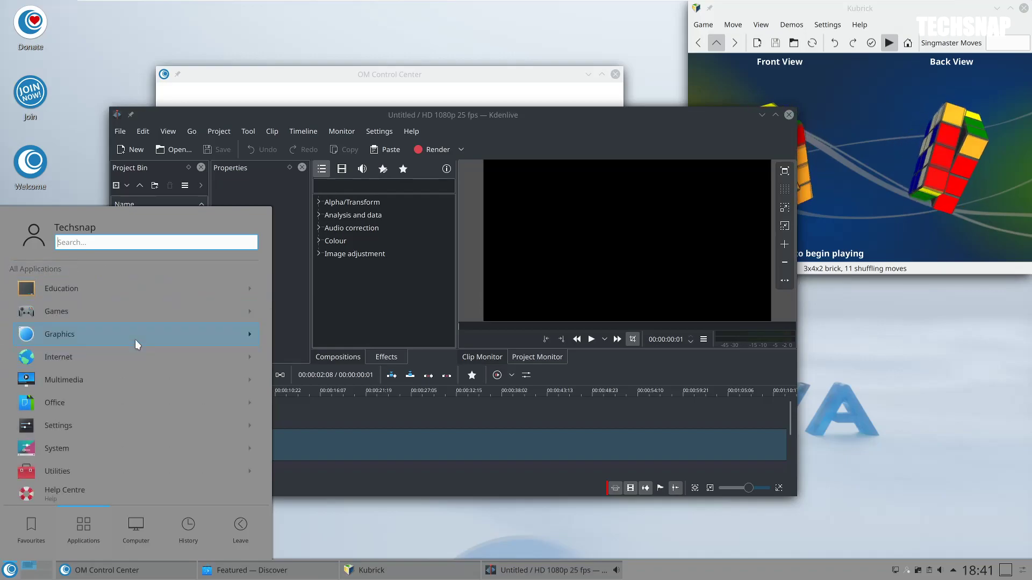
click(144, 310)
click(54, 307)
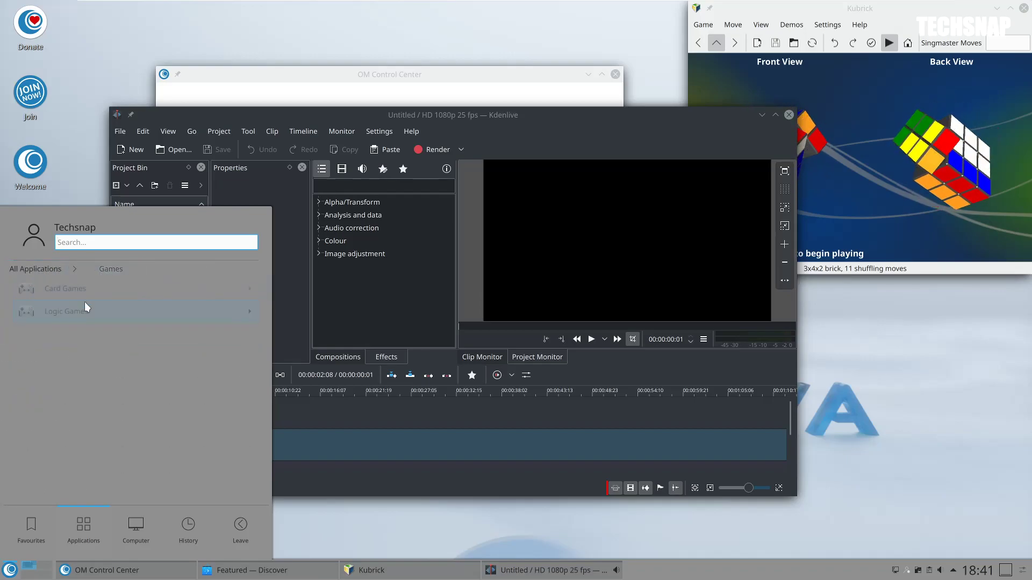
click(57, 269)
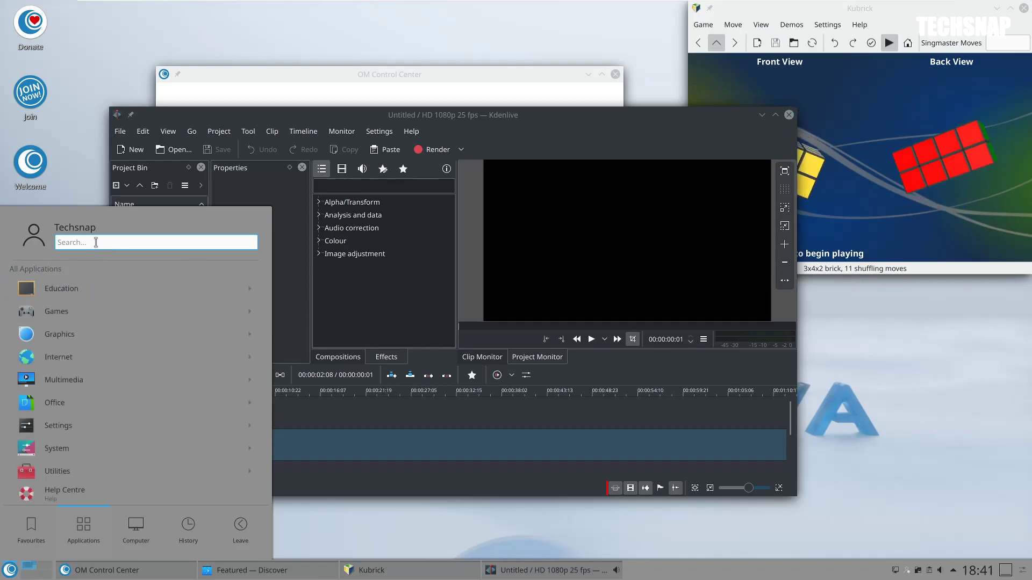
Search the launcher for "physic", launch Step, and move its window over the Kdenlive window.
text(physic)
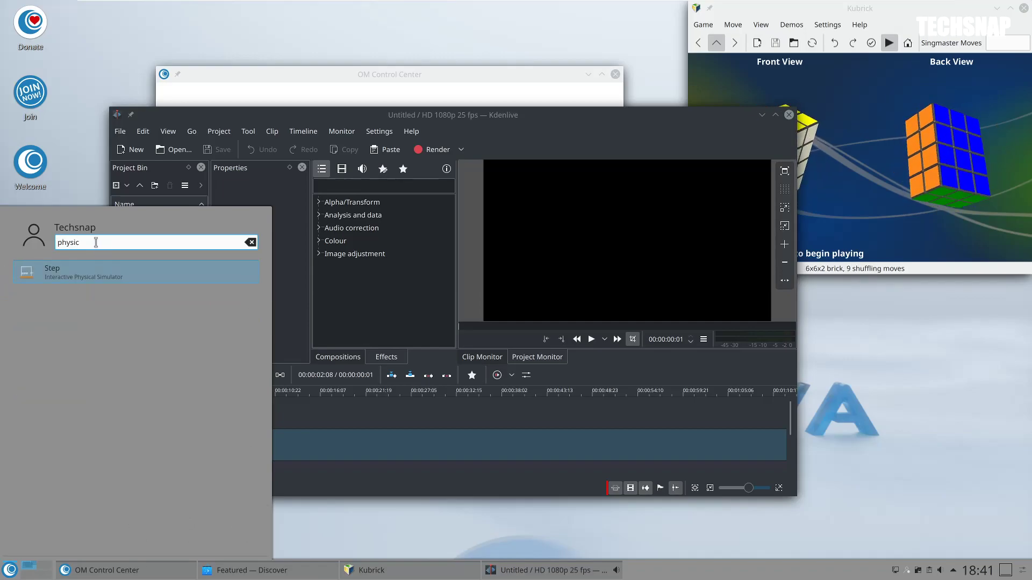
click(107, 272)
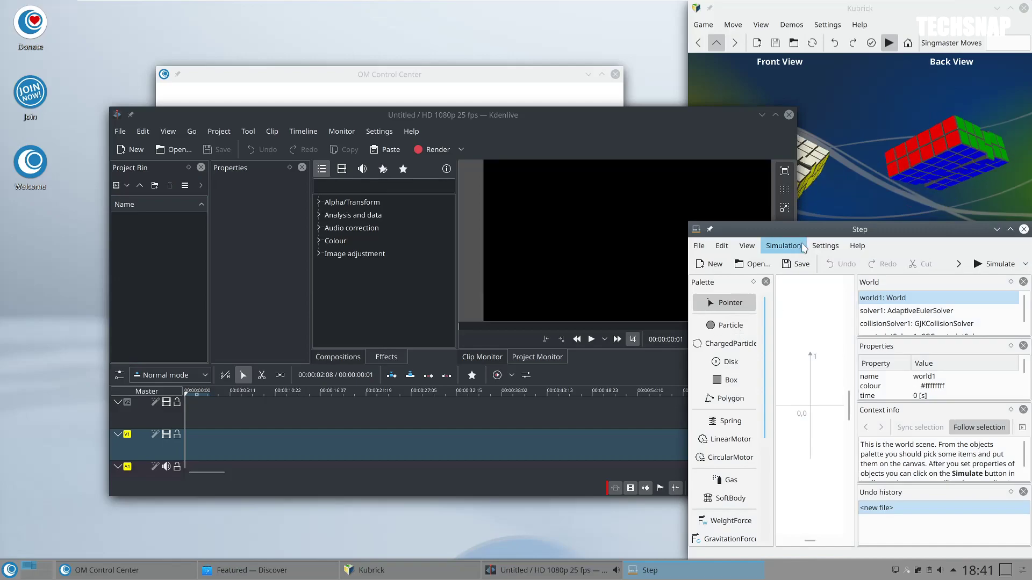
click(783, 245)
click(360, 133)
drag(807, 233, 341, 82)
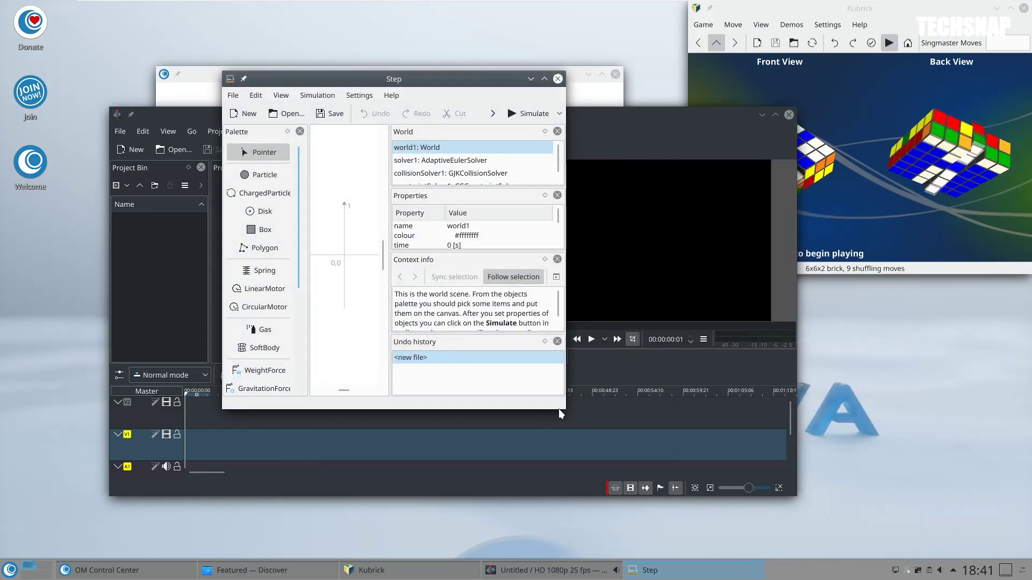
Enlarge the Step window and draw a narrow gas region on the canvas, cancelling the creation of its gas particles.
drag(560, 413, 975, 509)
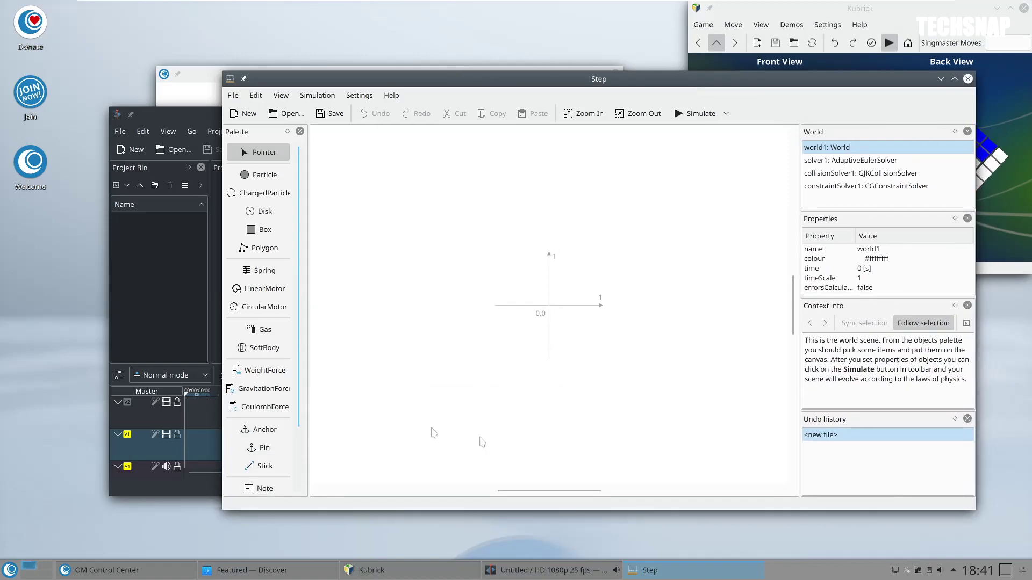
click(259, 329)
drag(517, 288, 518, 324)
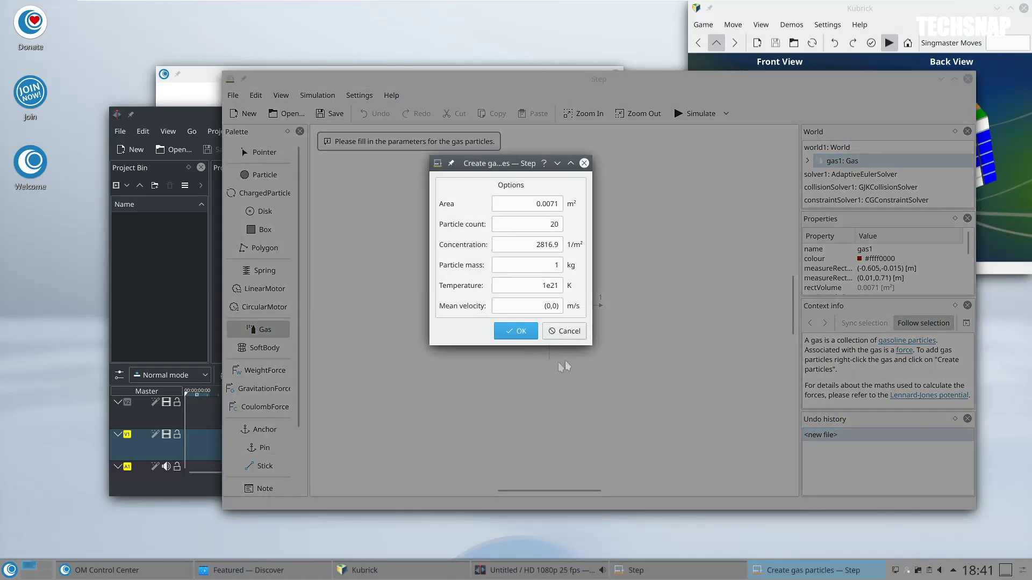
click(565, 334)
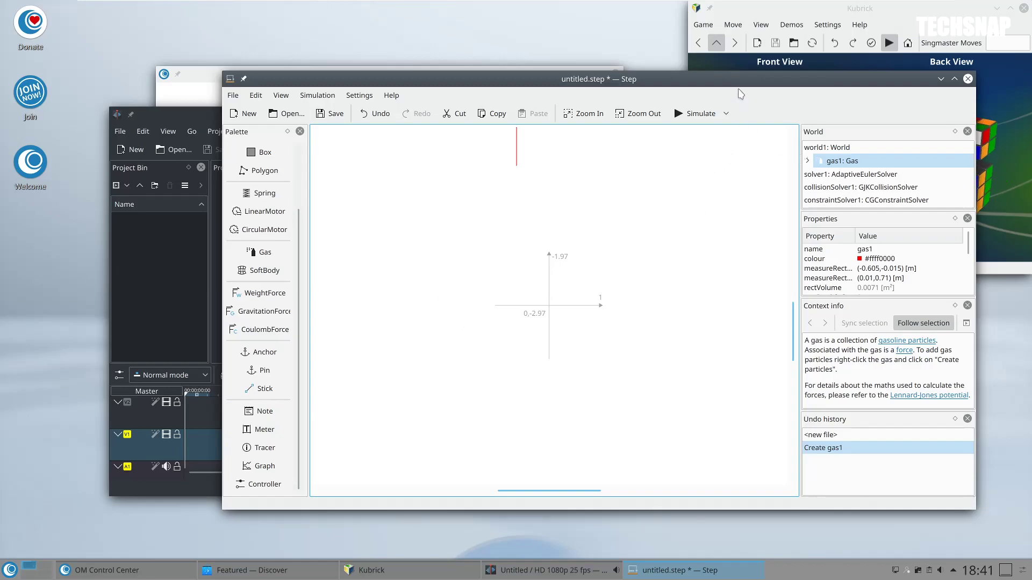
Minimize the Step and Kdenlive windows and close the blank OM Control Center window.
key(alt+Tab)
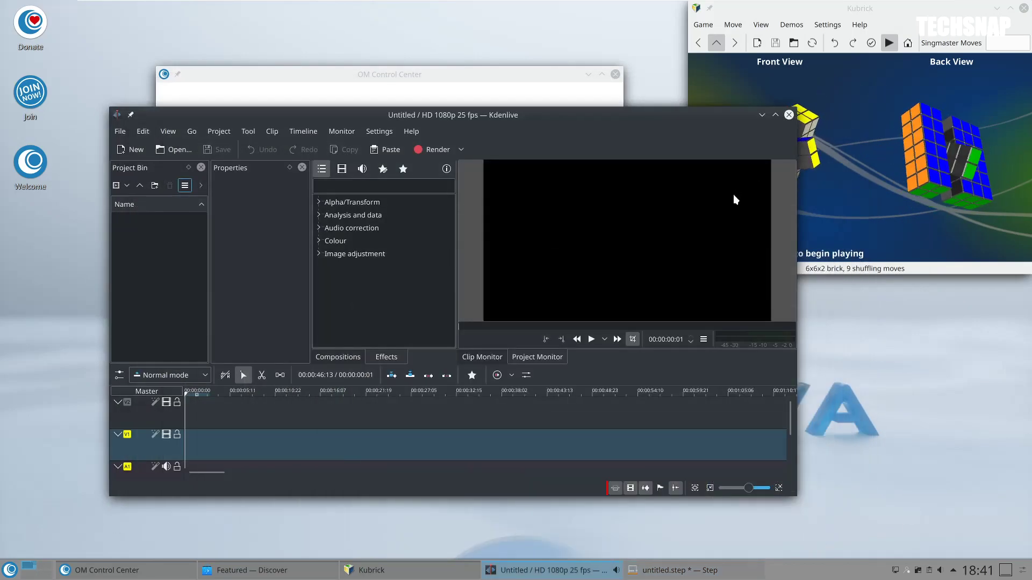
click(760, 115)
click(495, 74)
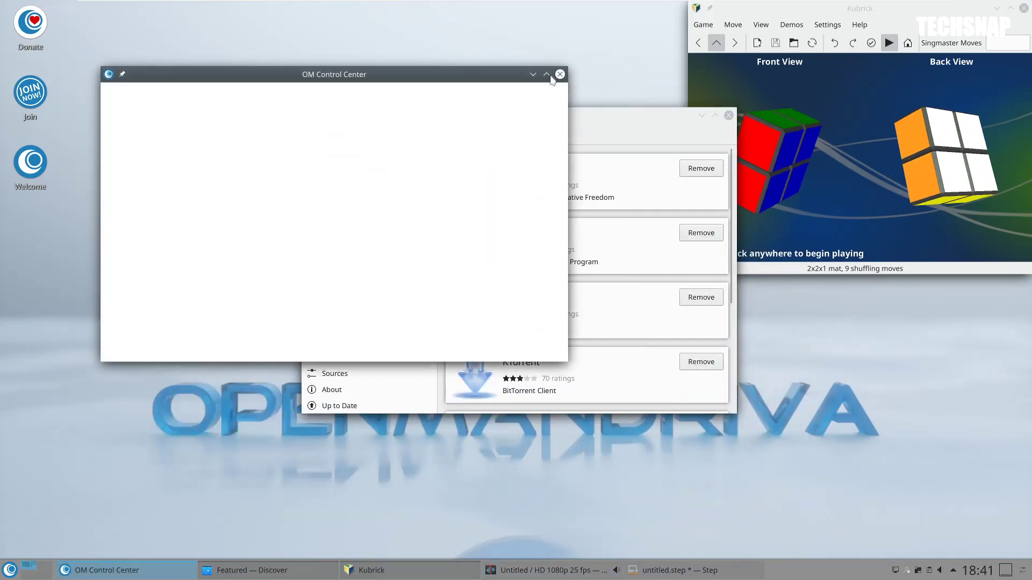
click(560, 74)
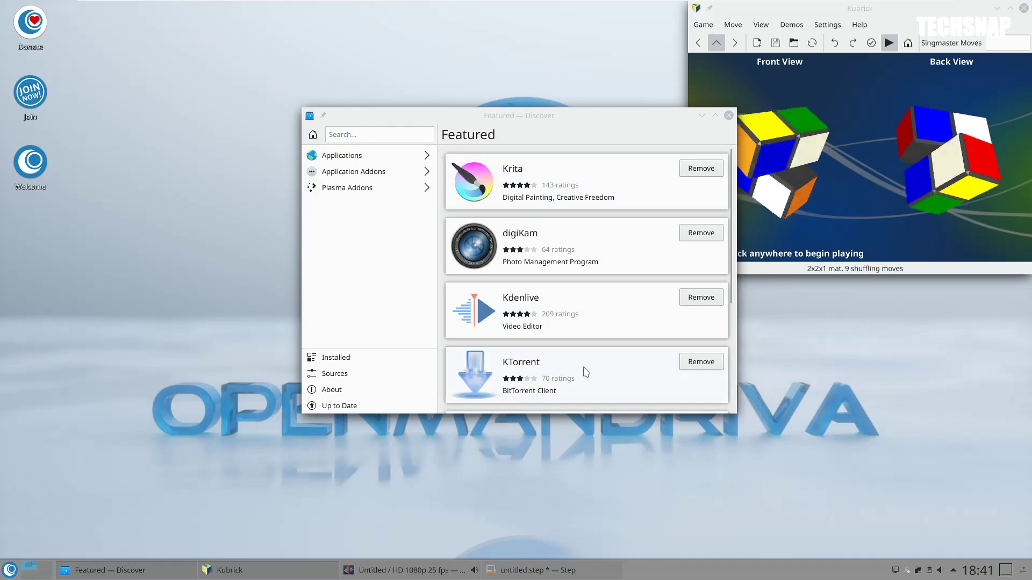
Browse Discover's Application Addons and Developer Tools categories, return to Applications, and move the Discover window away from Kubrick.
click(363, 172)
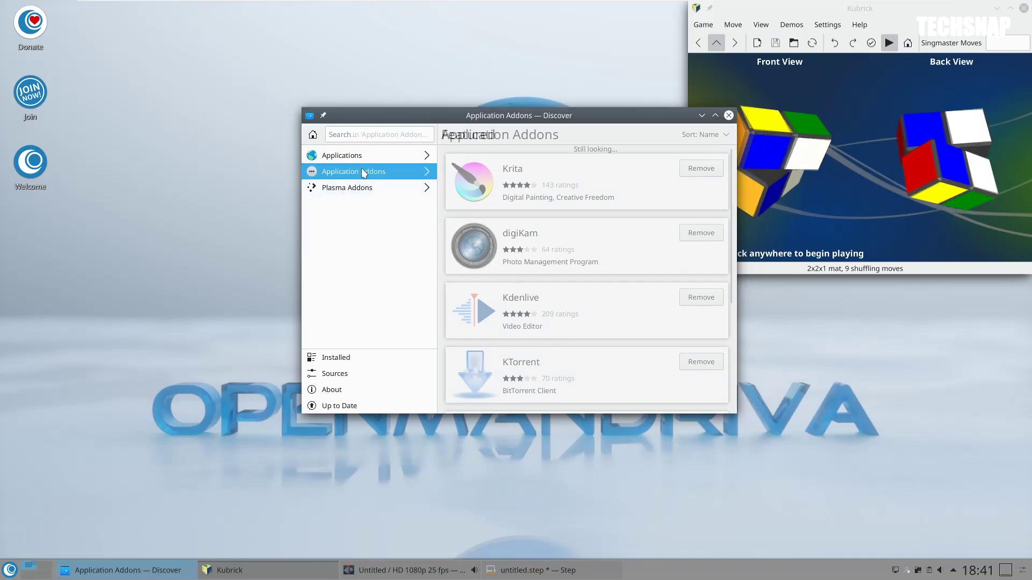
click(347, 155)
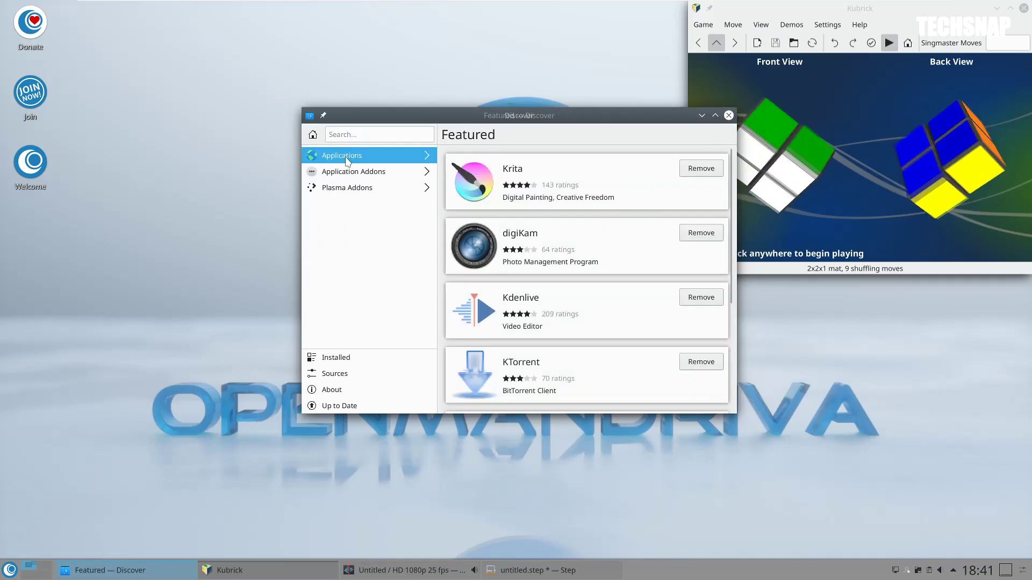
click(347, 158)
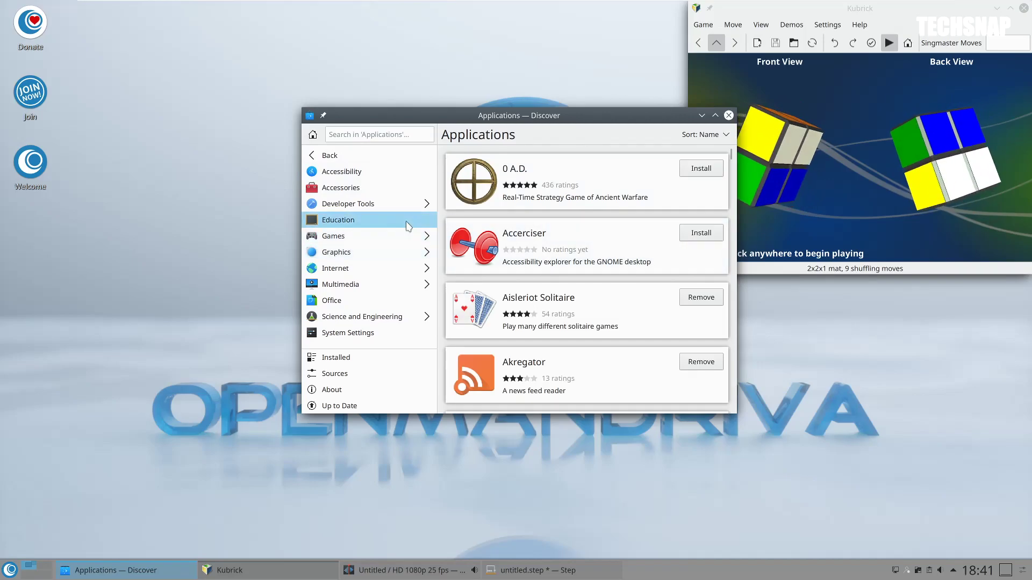
click(416, 204)
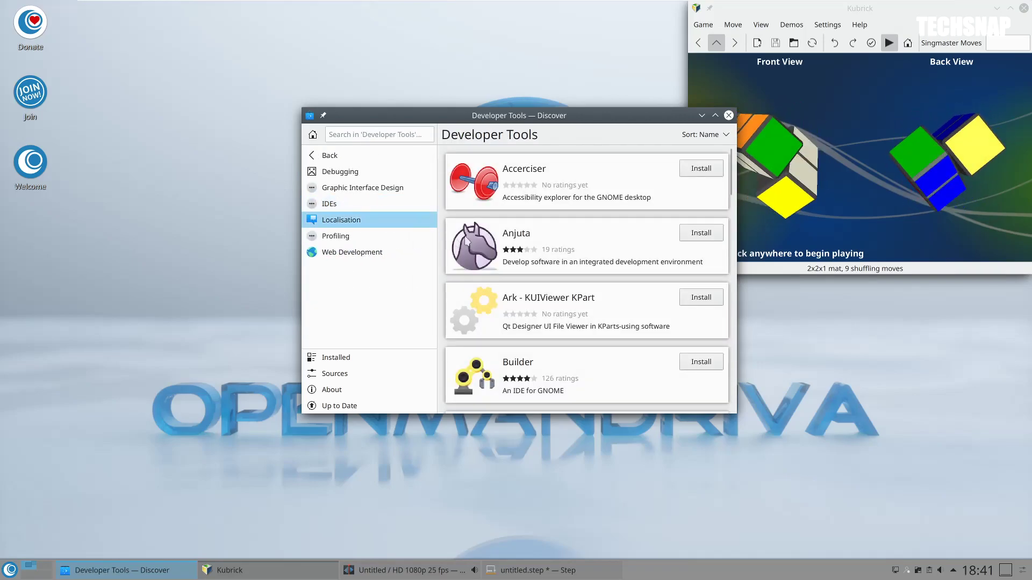
click(377, 156)
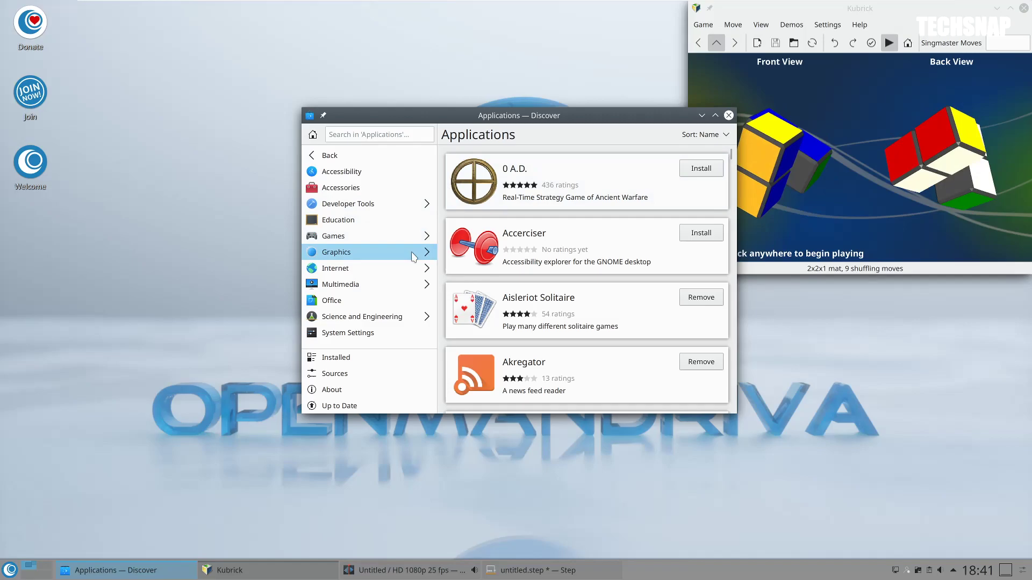
drag(472, 119, 243, 159)
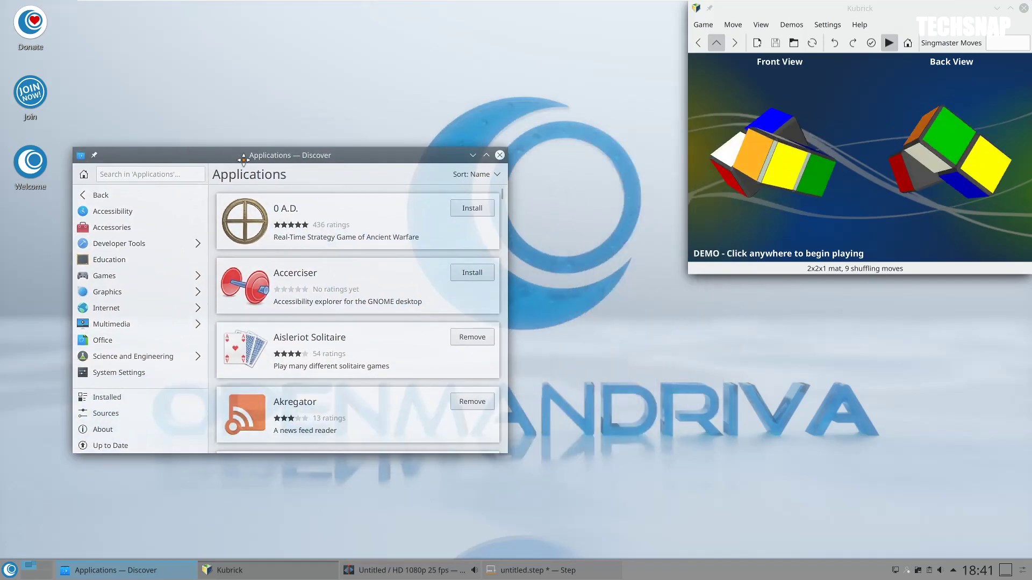